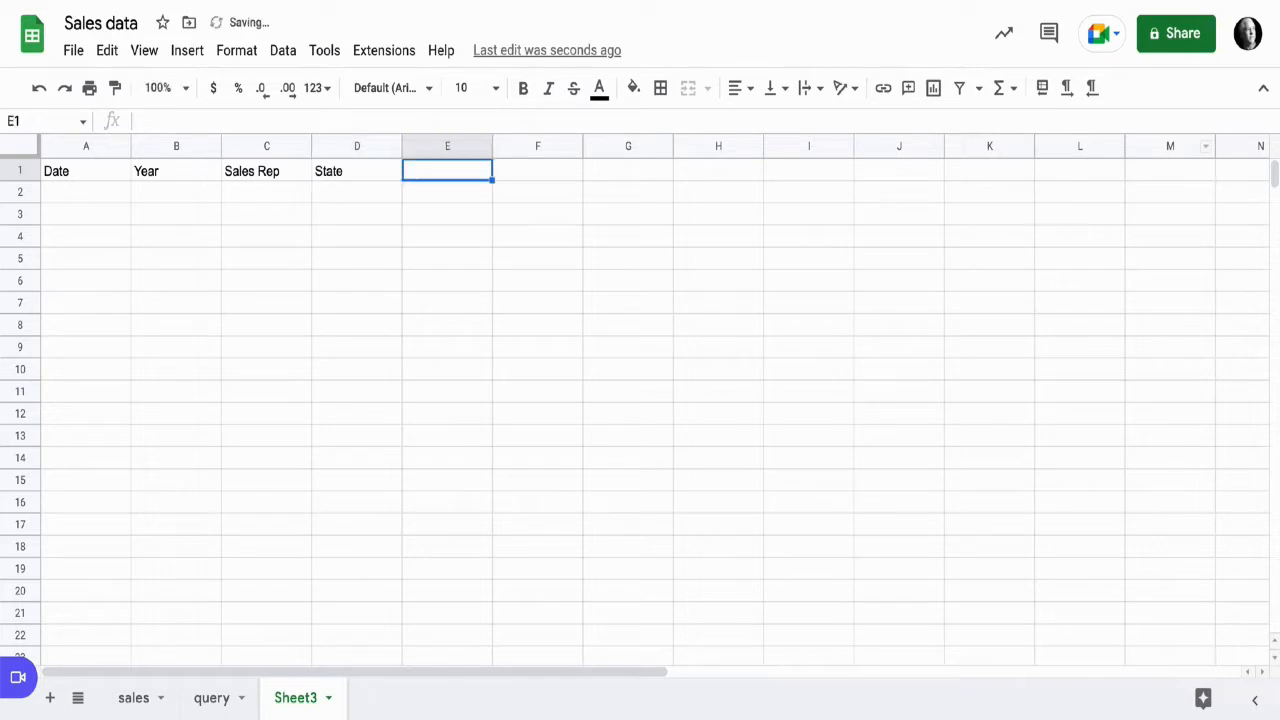
- Add the column headers Brand in E1 and Sales in F1 of Sheet3
type("Brand")
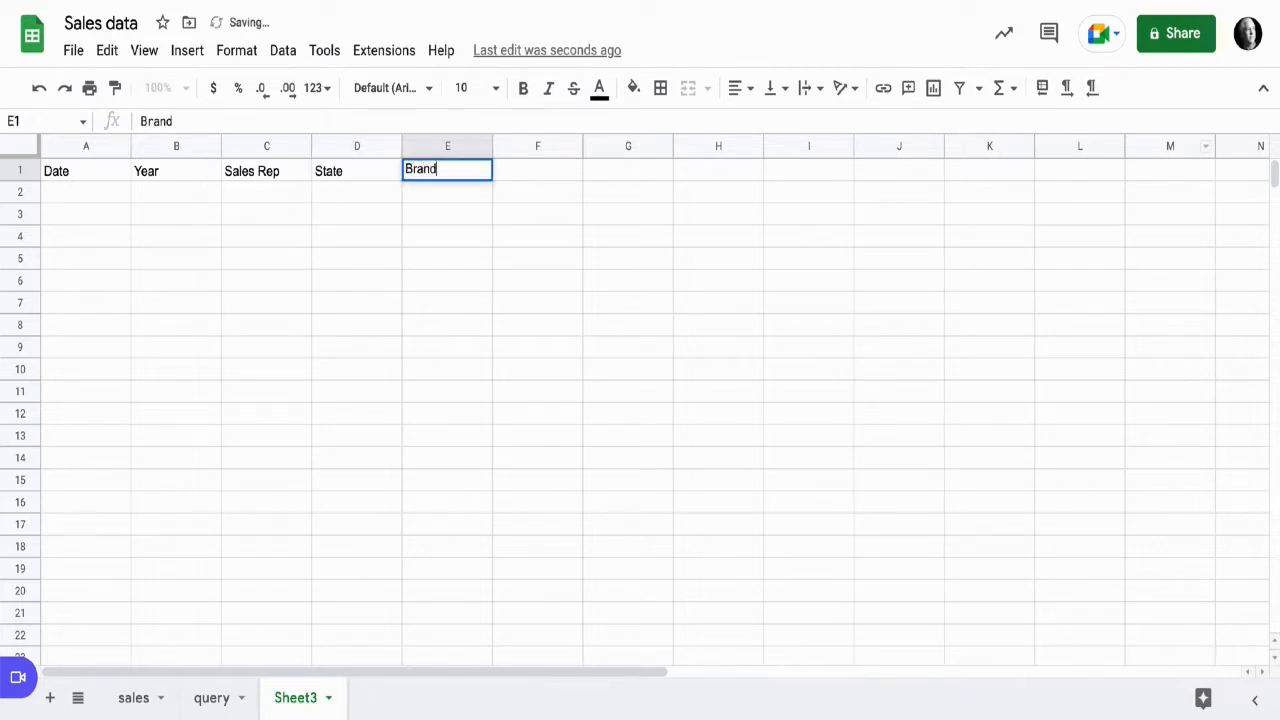
key("Tab")
type("Sales")
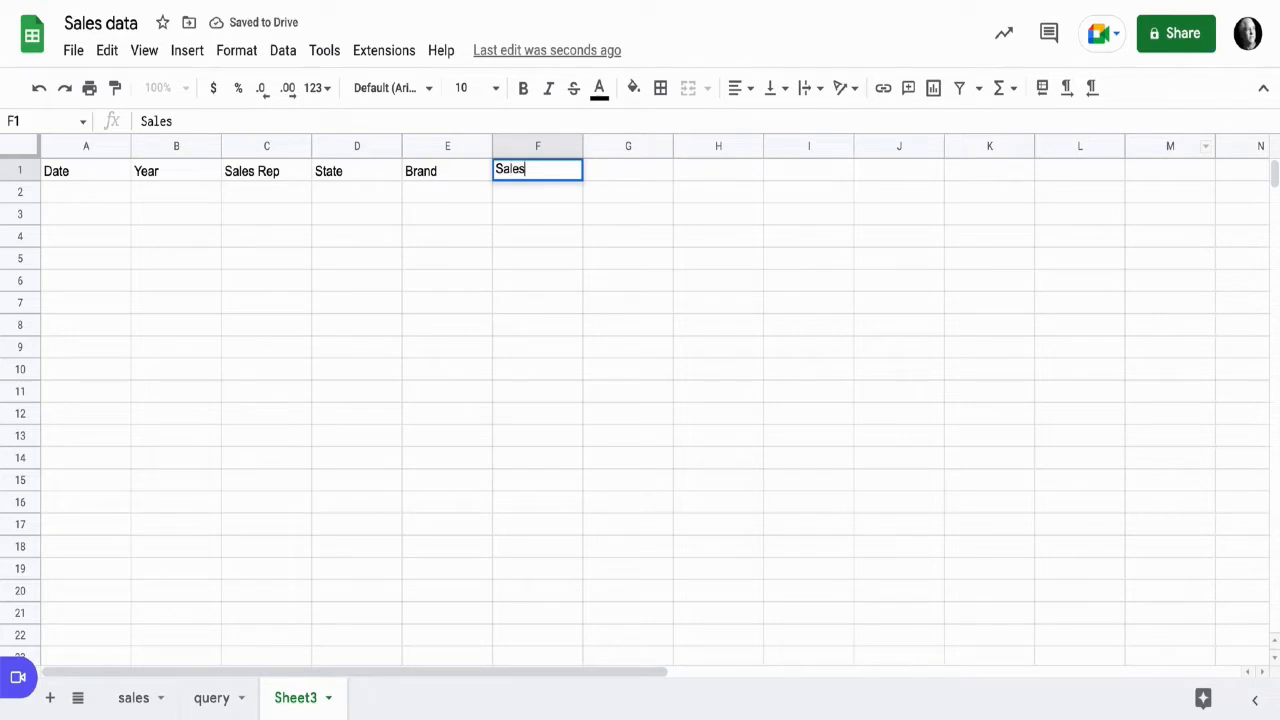
left_click(86, 171)
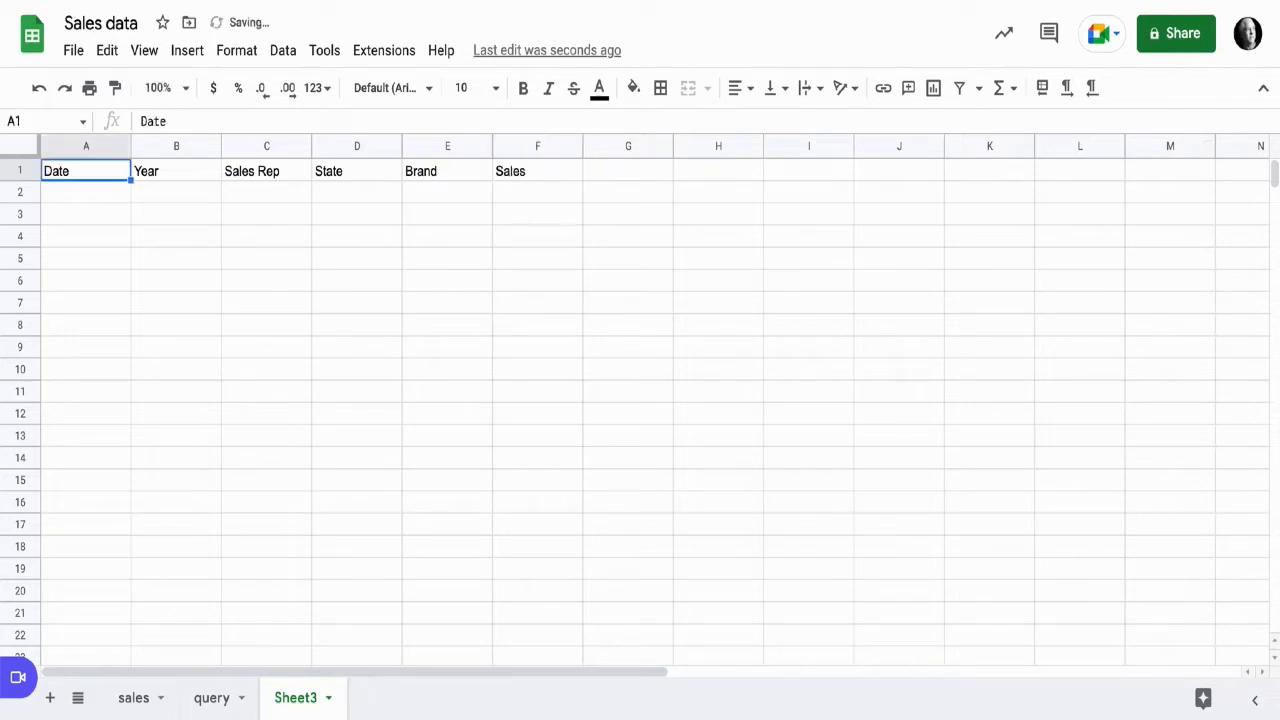
key("Return")
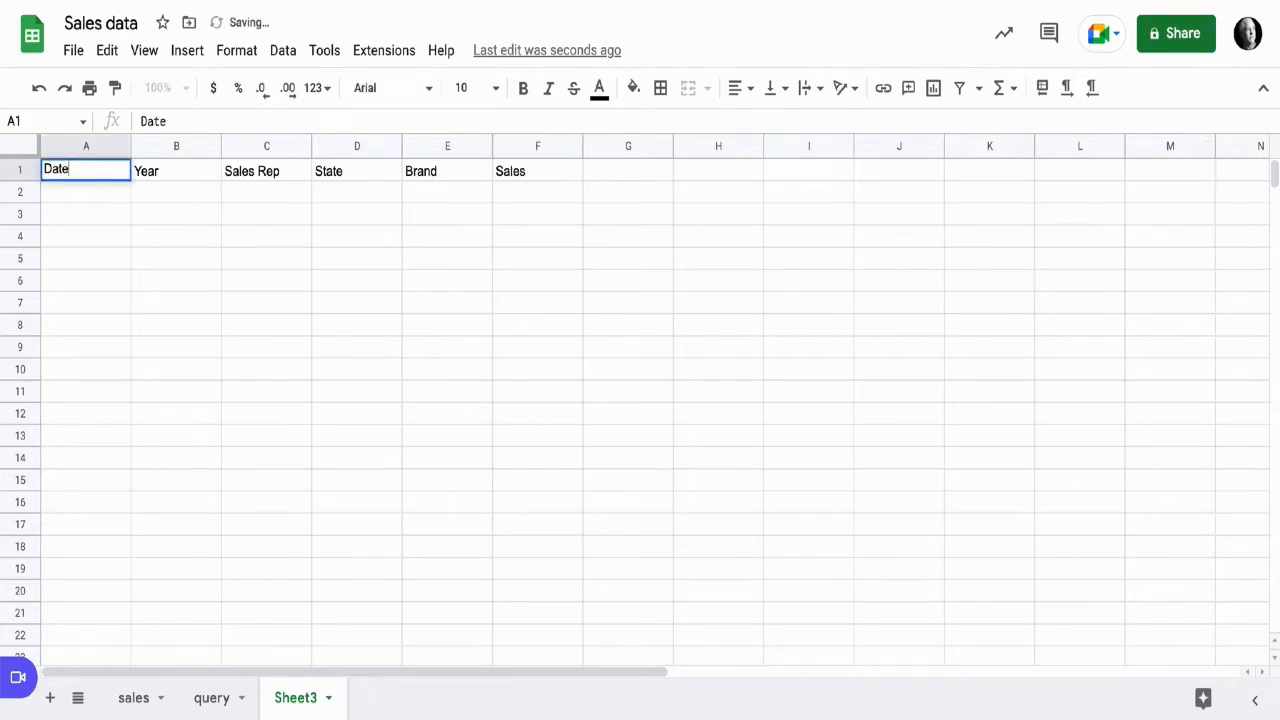
- Label the helper columns in H1, I1 and J1 as month, day and year
left_click_drag(718, 170, 899, 170)
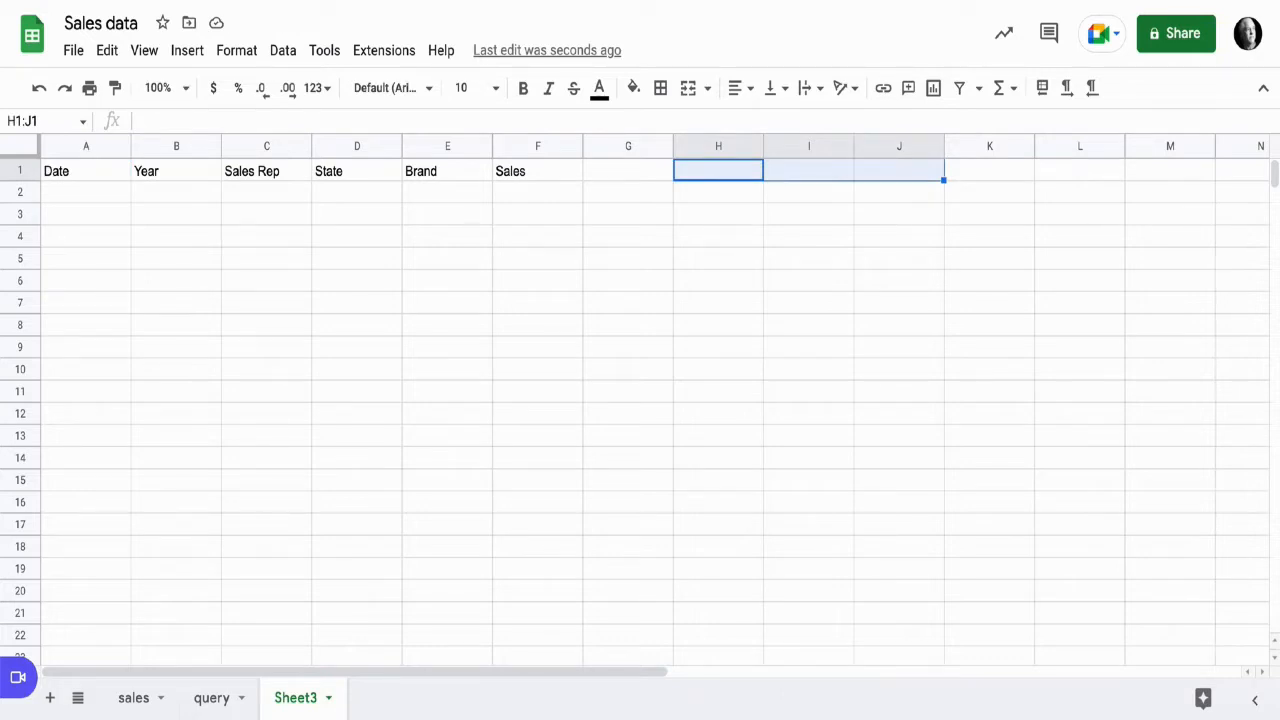
left_click(718, 170)
type("month")
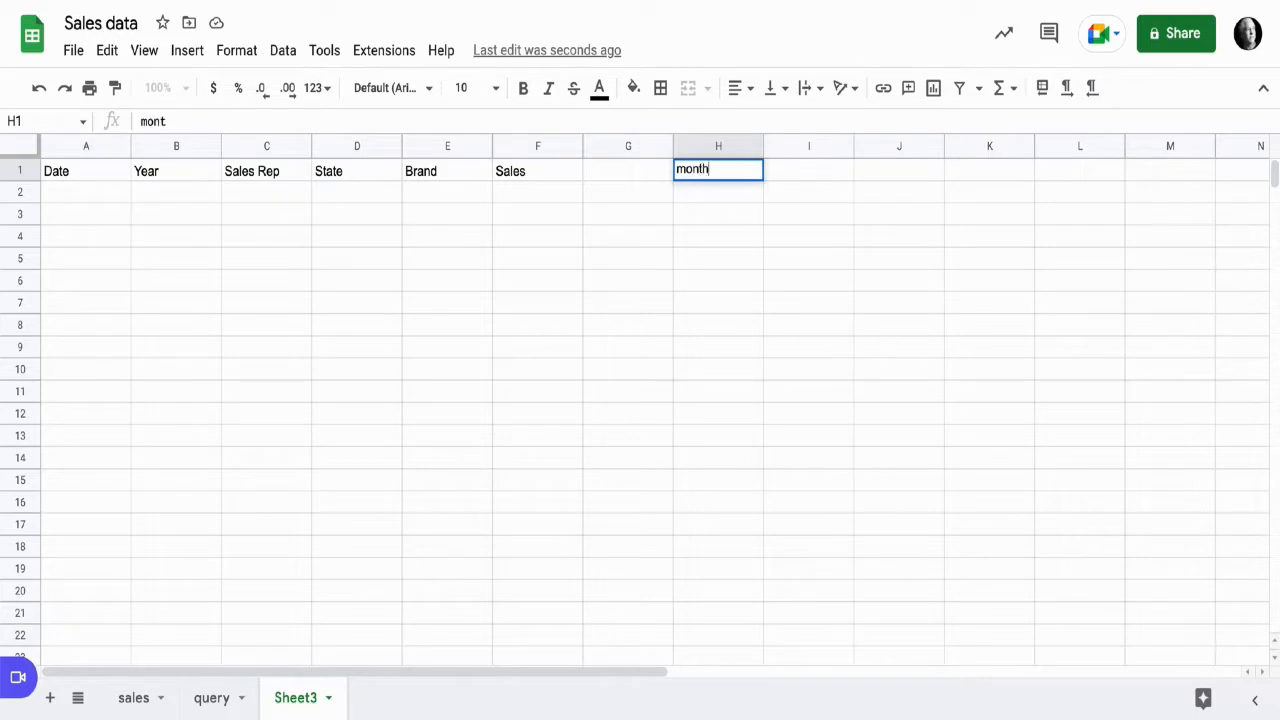
key("Tab")
type("day")
key("Tab")
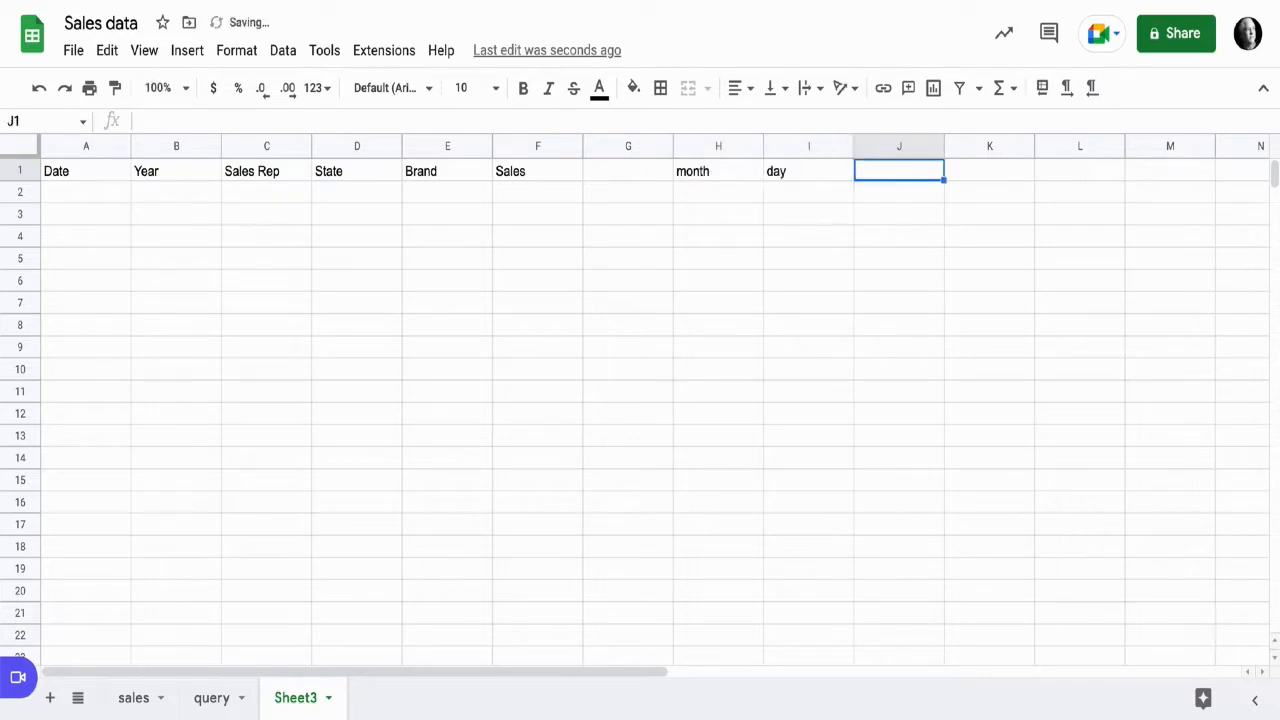
type("year")
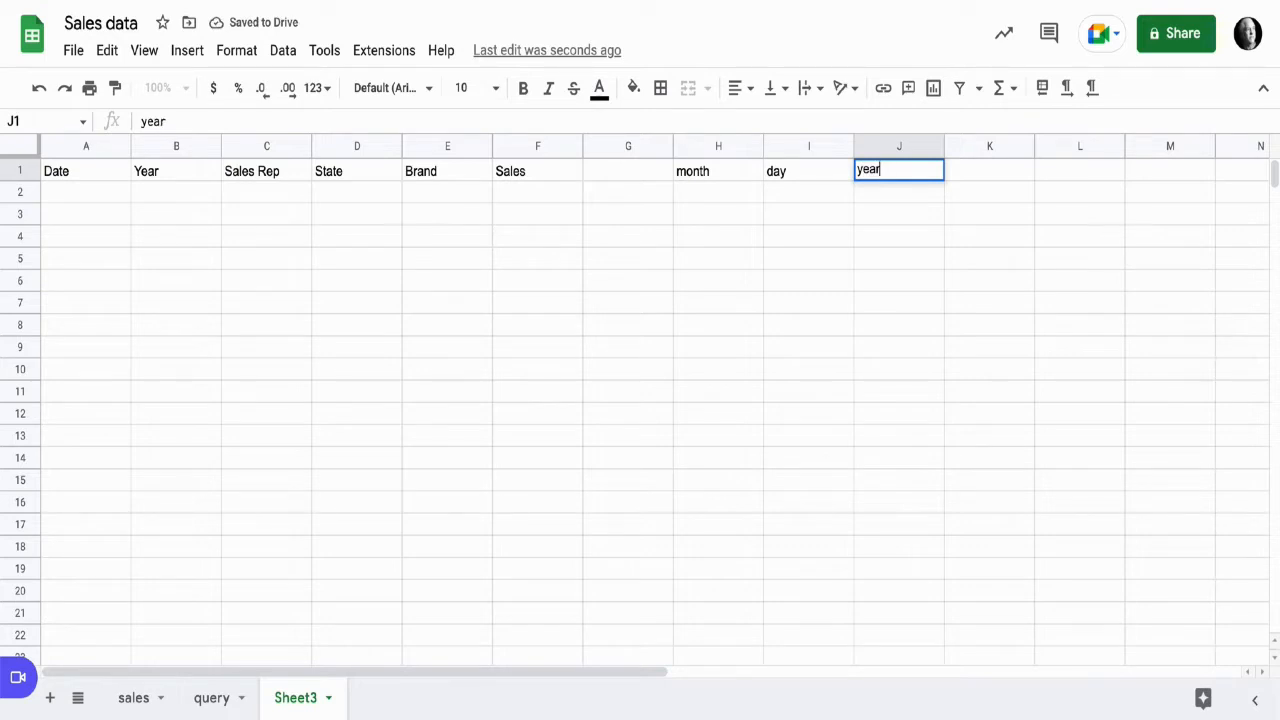
key("Tab")
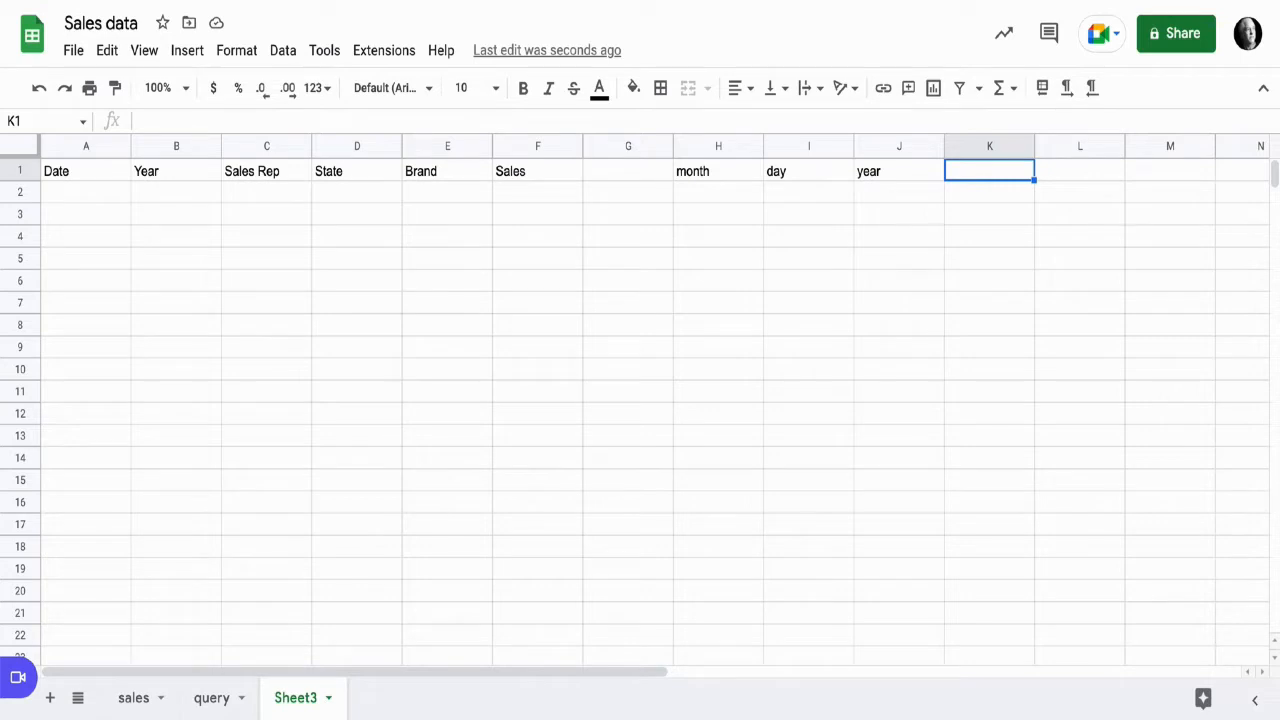
- Label the helper columns K1 to N1 as rand num, name, state and brand
type("rand num")
key("Tab")
type("name")
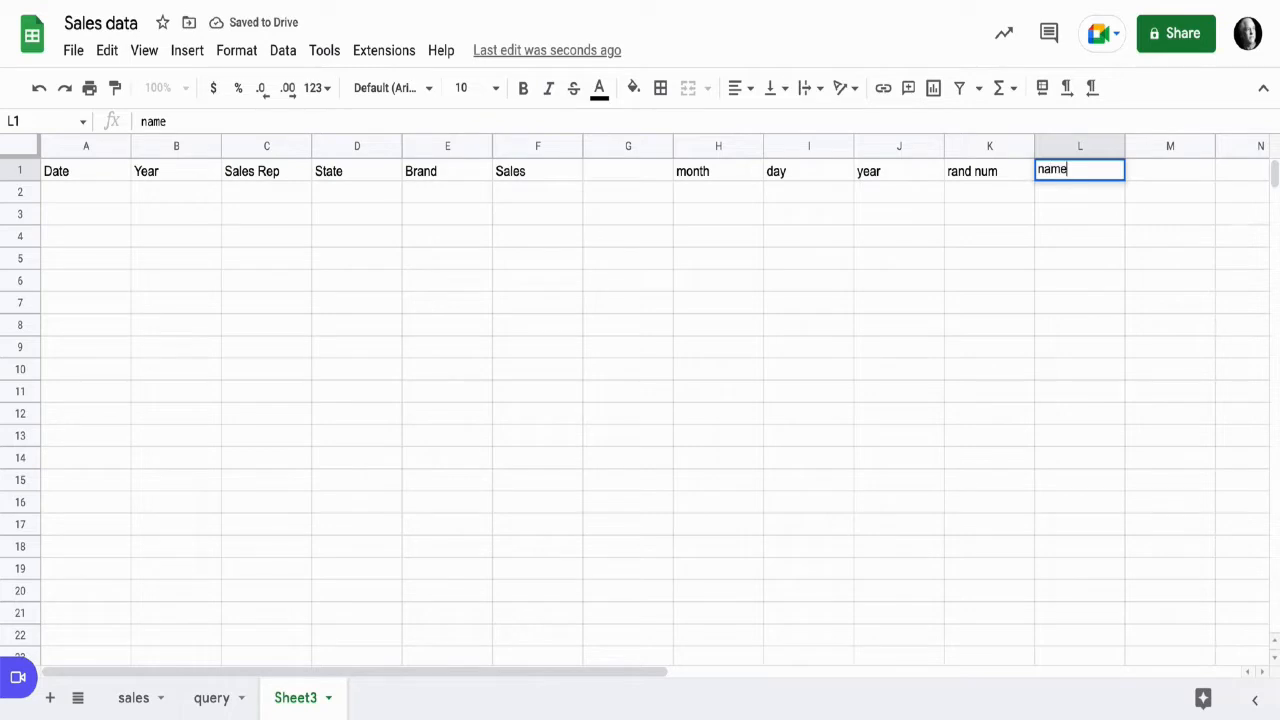
key("Tab")
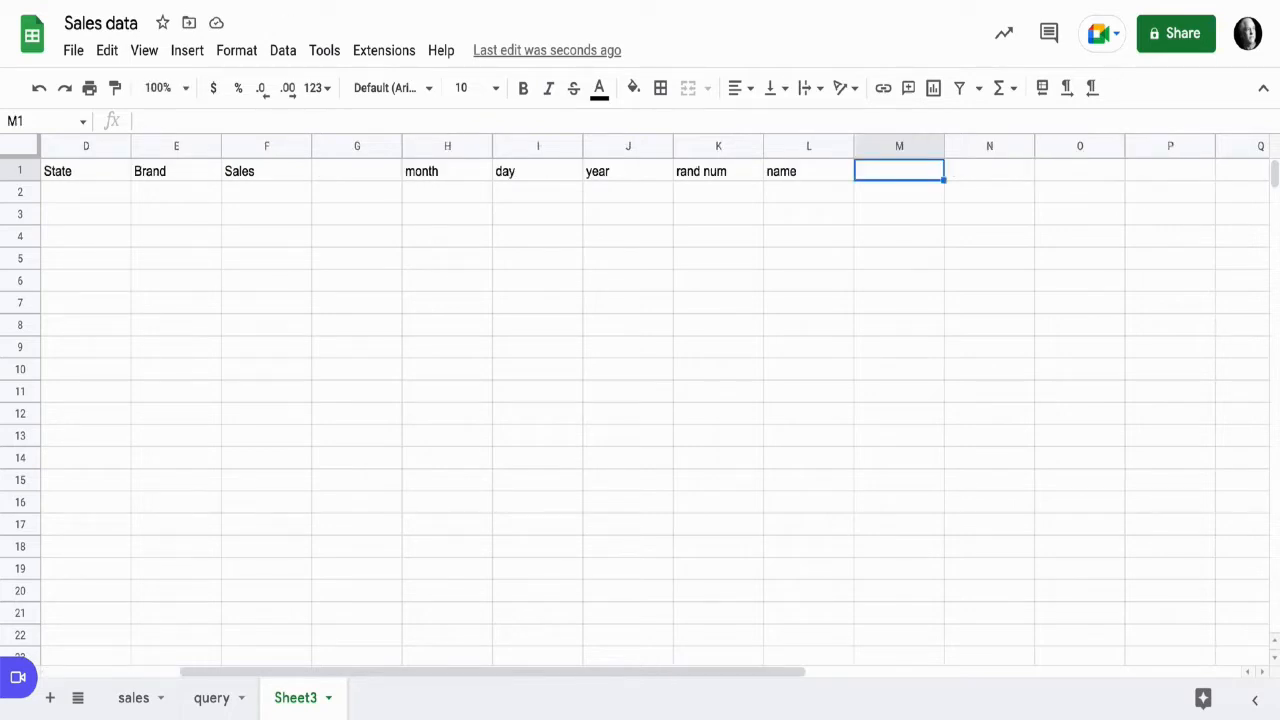
type("stae")
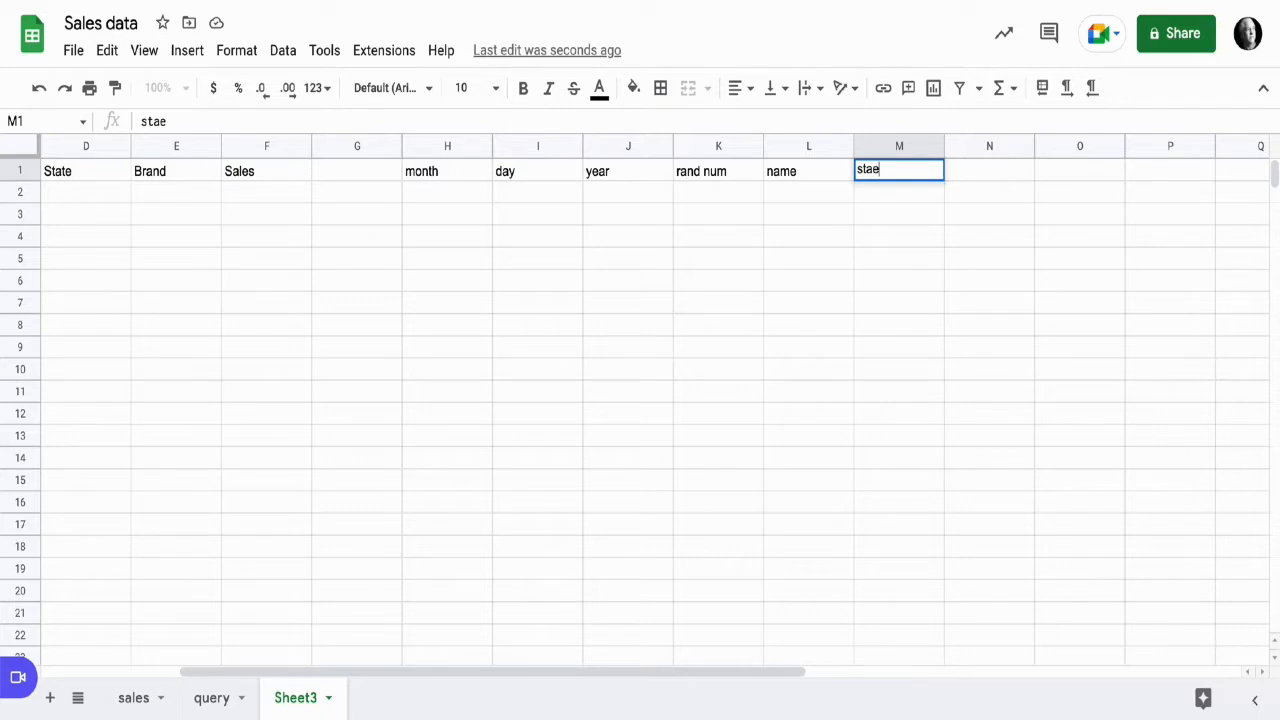
key("Tab")
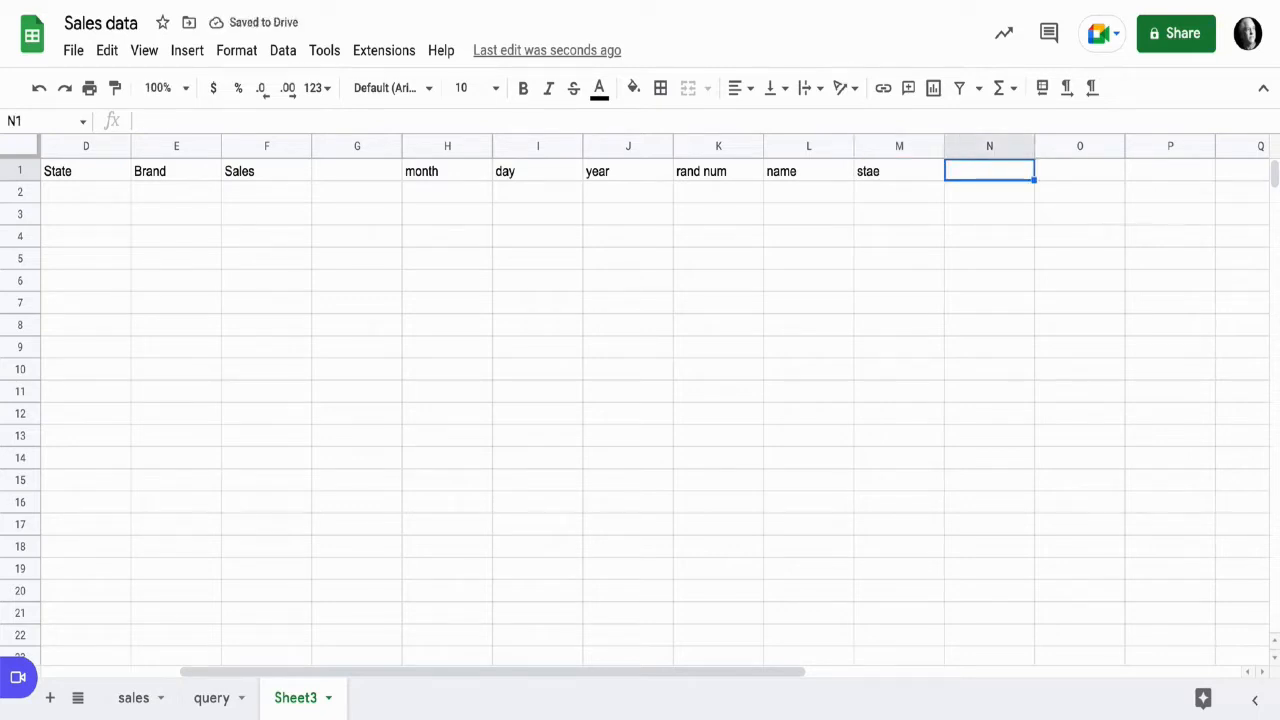
key("Left")
type("state")
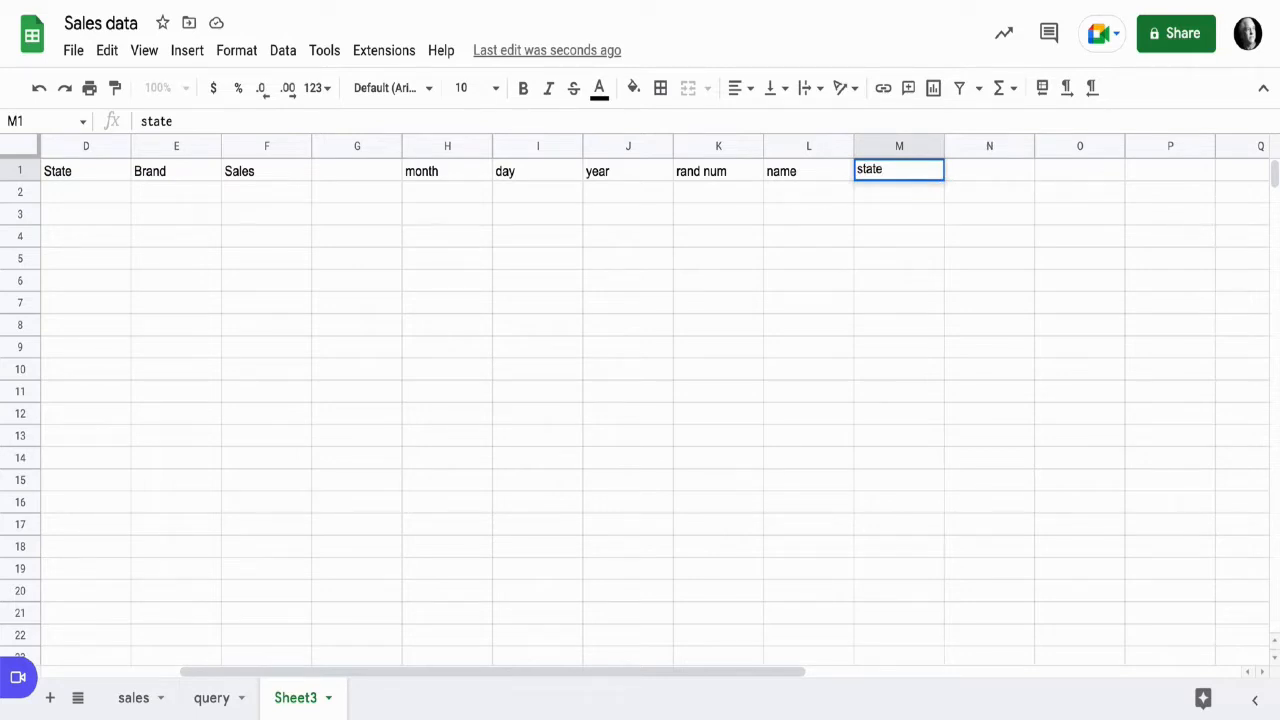
key("Tab")
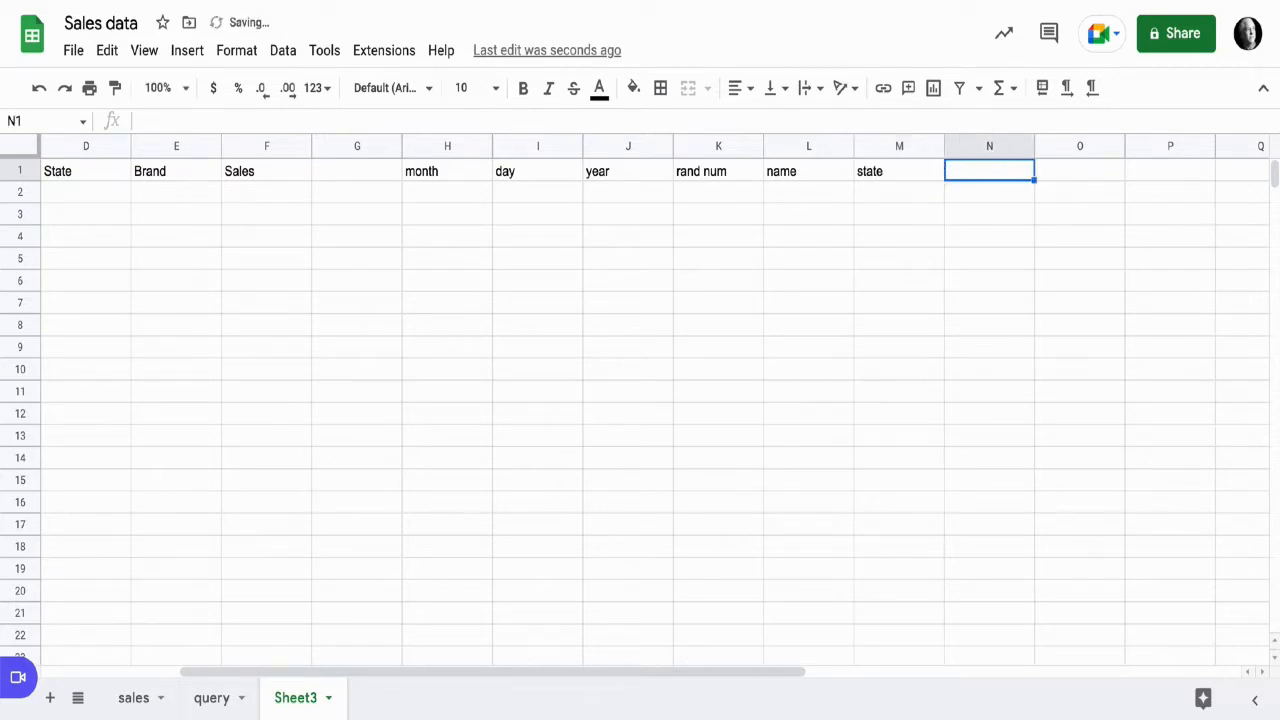
type("brsnd")
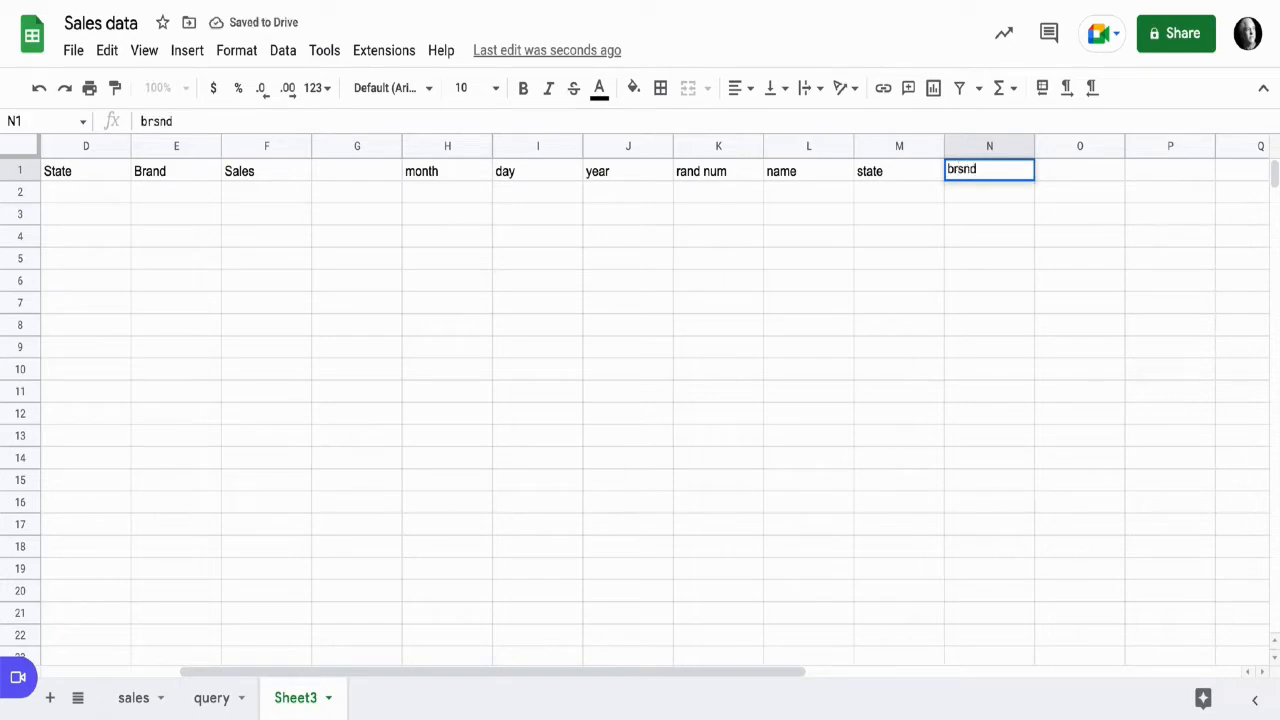
key("Return")
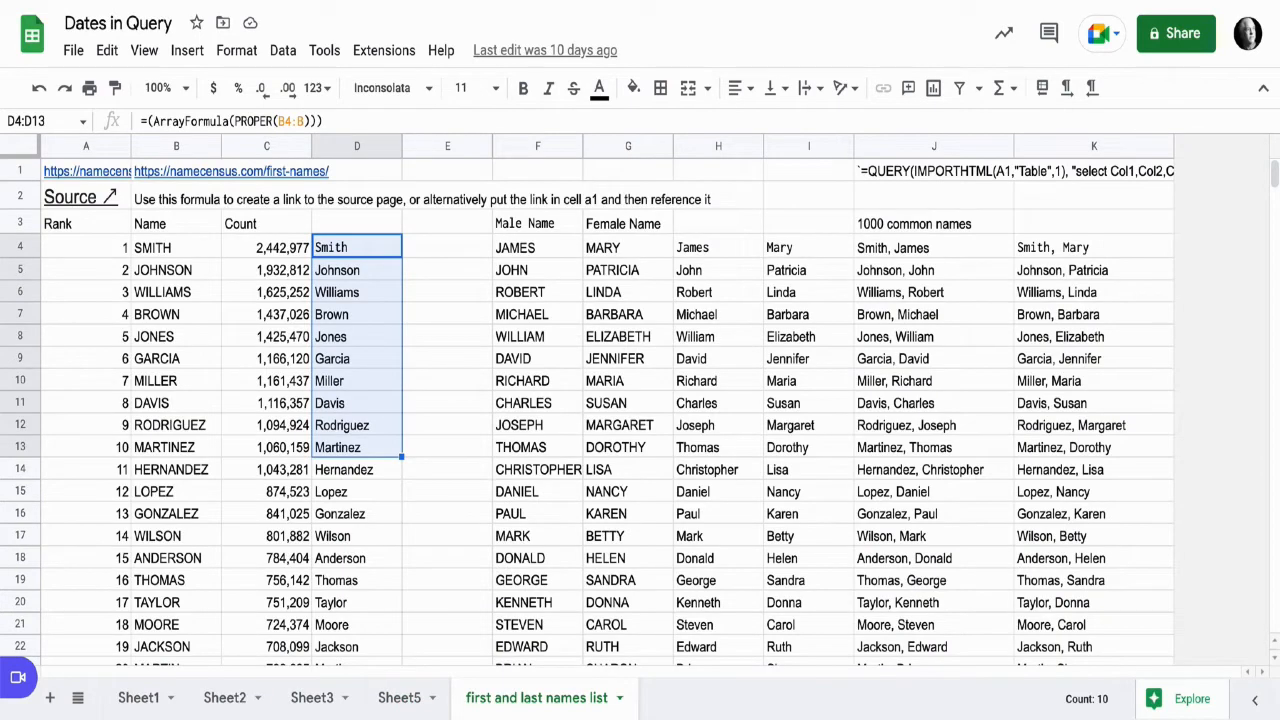
- Copy the ten surnames in D4:D13 of the Dates in Query spreadsheet into the Sales data name column, starting at L2
key("ctrl+c")
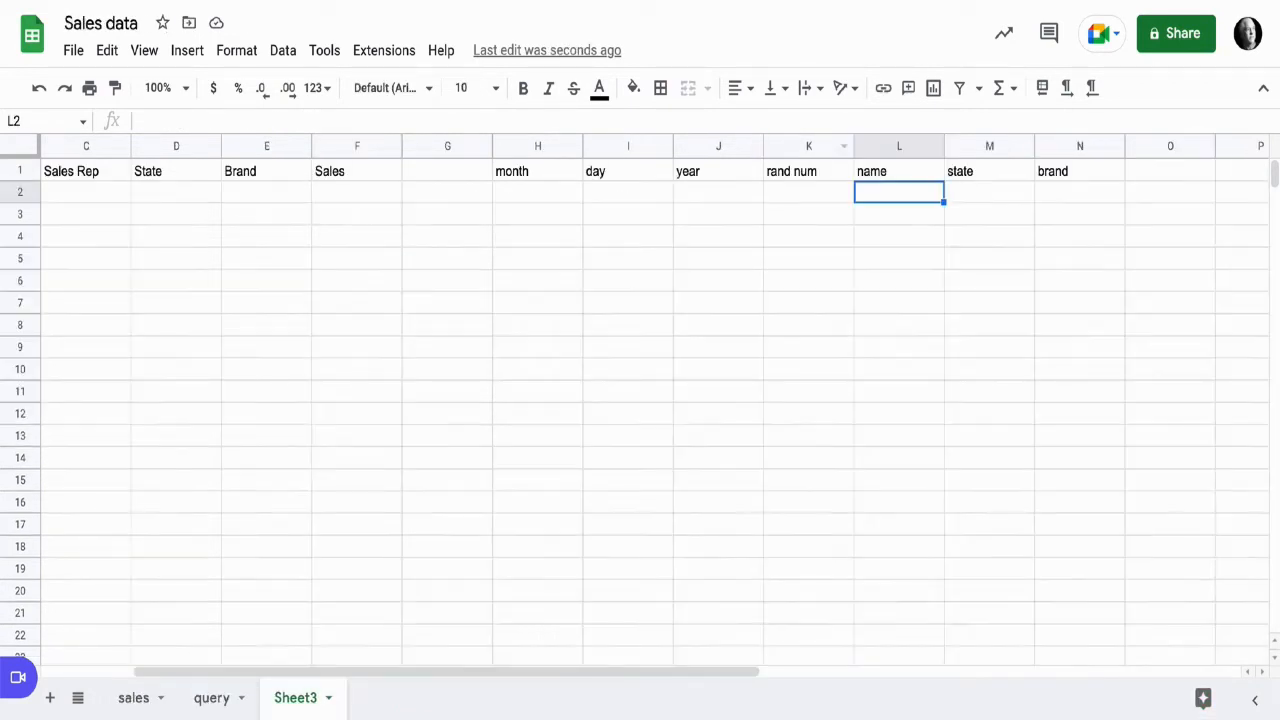
key("ctrl+v")
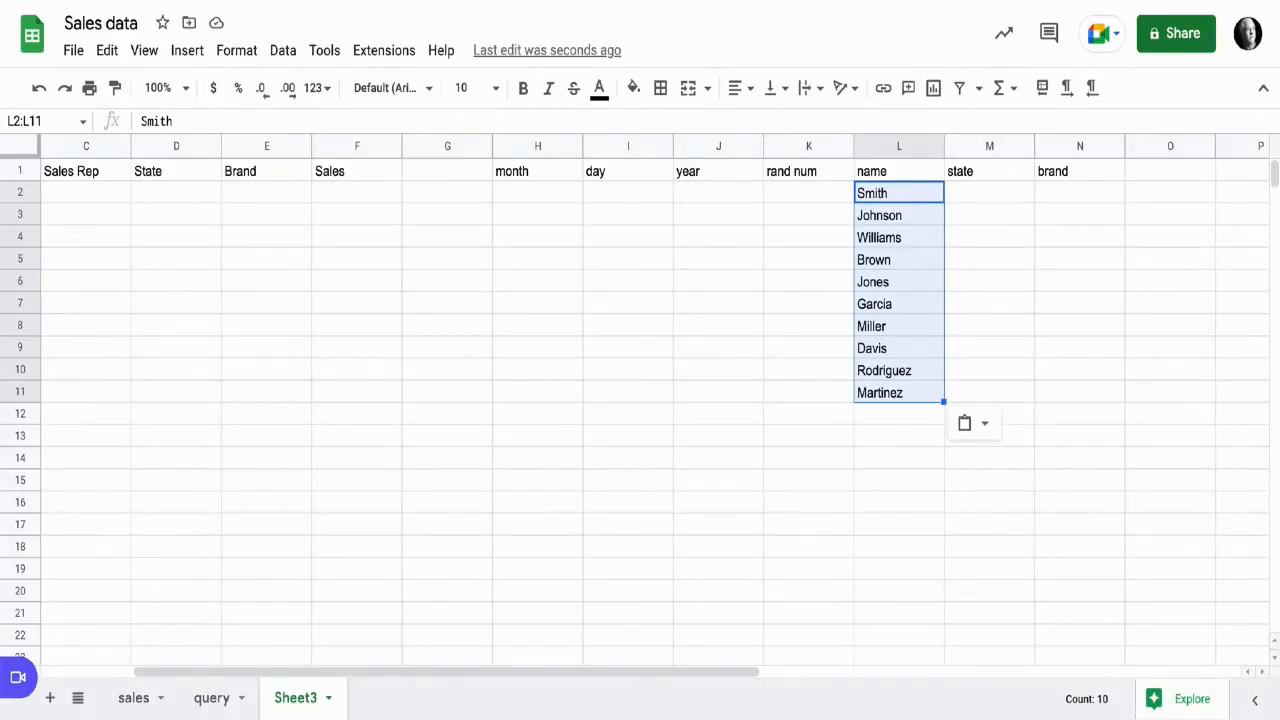
- Paste the ten states Alabama to Georgia from M2 down and the eight brands FENDI to GUCCI from N2 down
left_click(989, 193)
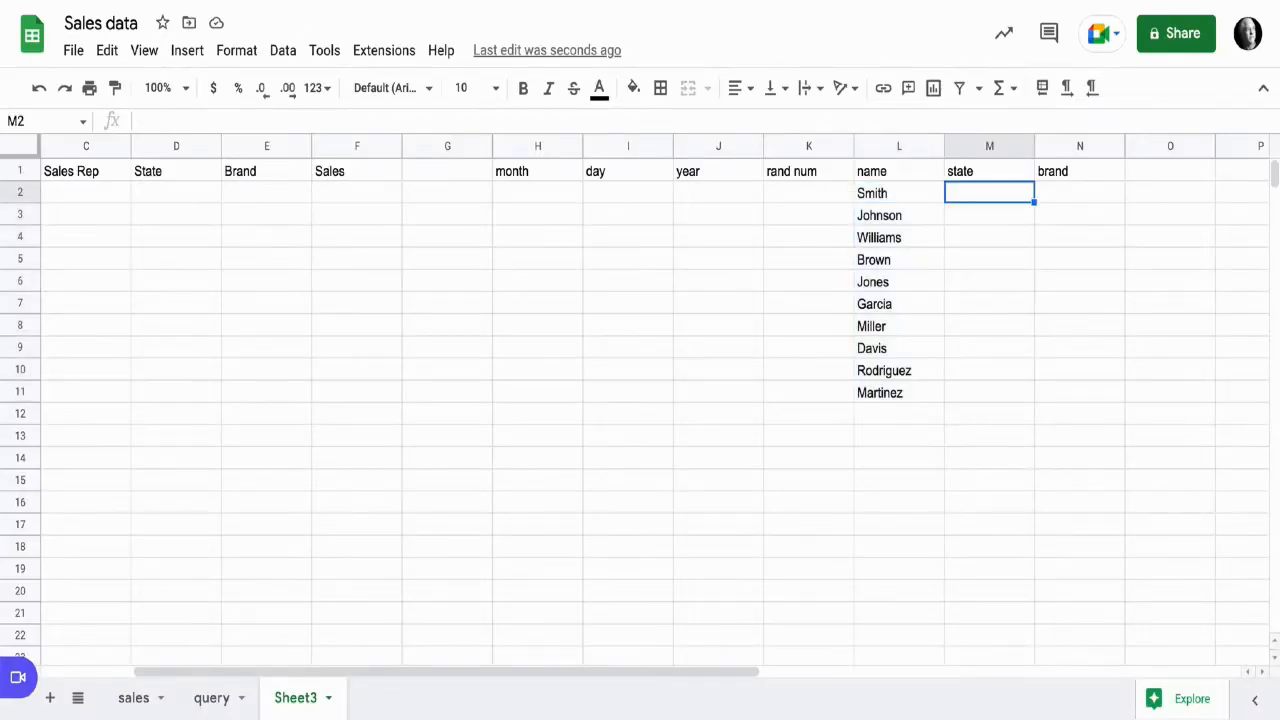
key("ctrl+v")
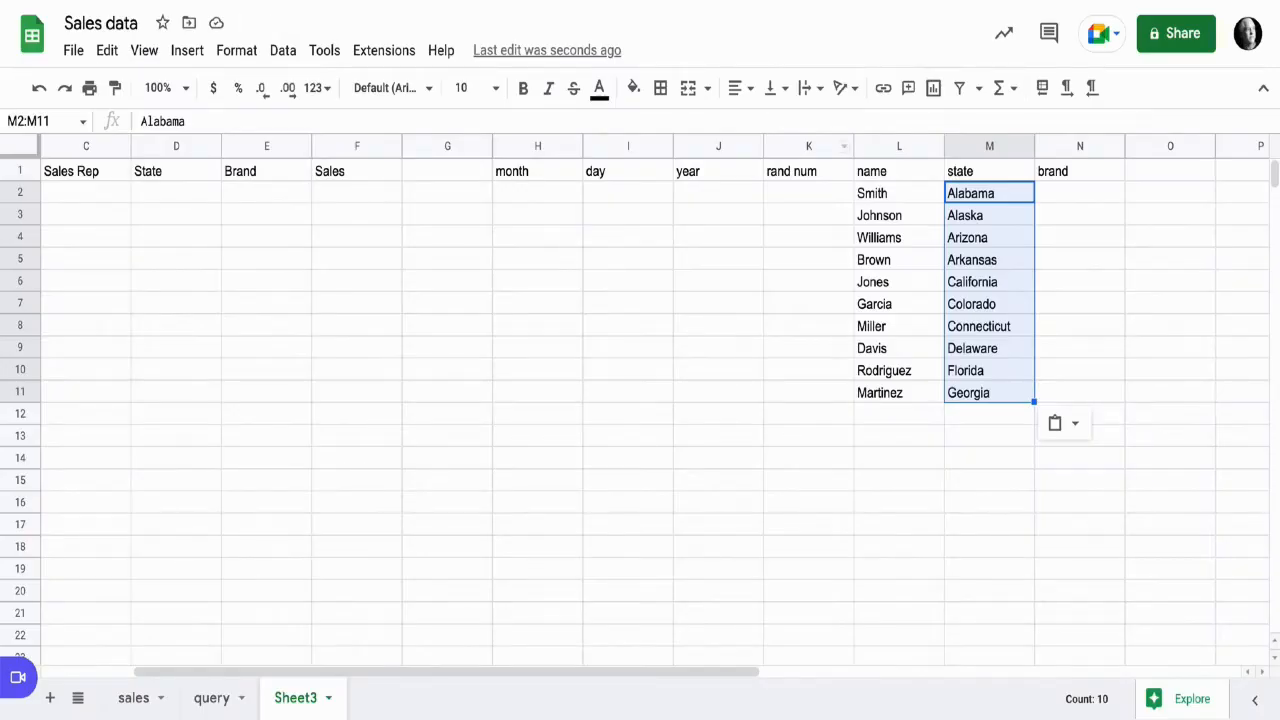
left_click(1080, 193)
key("ctrl+v")
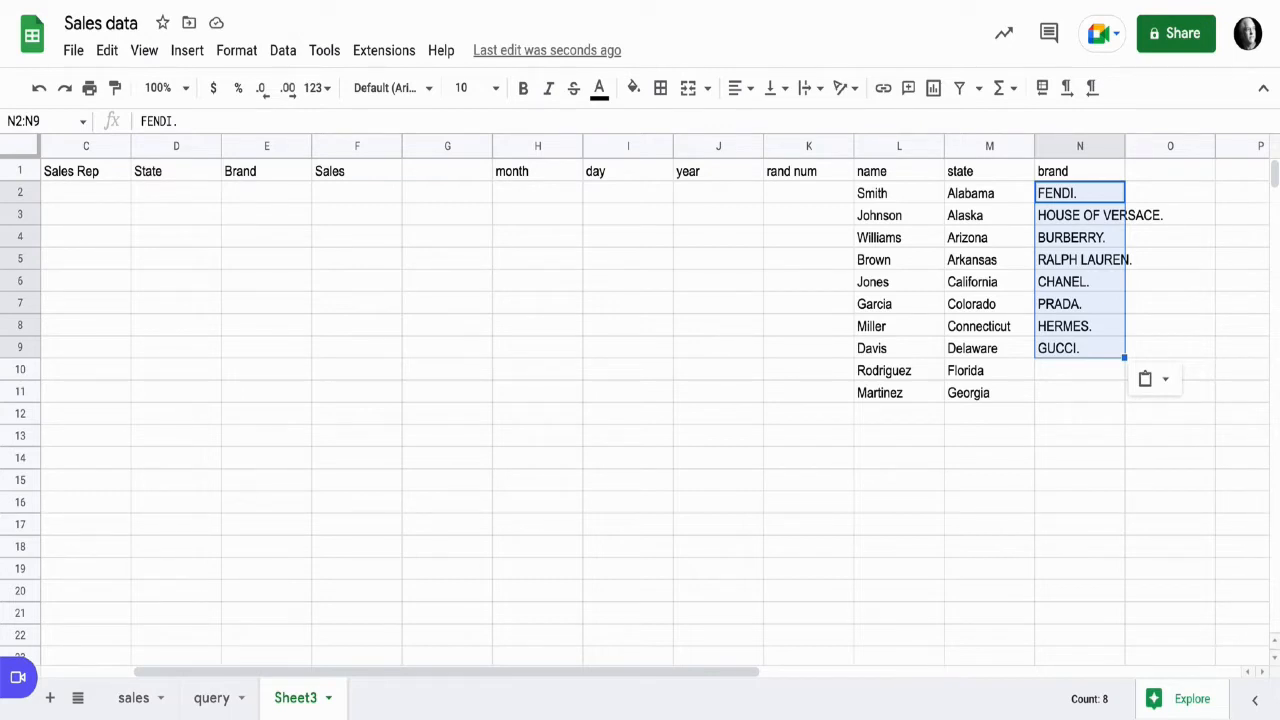
- Number the rand num column from 1 to 10 in K2:K11
left_click(809, 193)
type("1")
key("Return")
type("2")
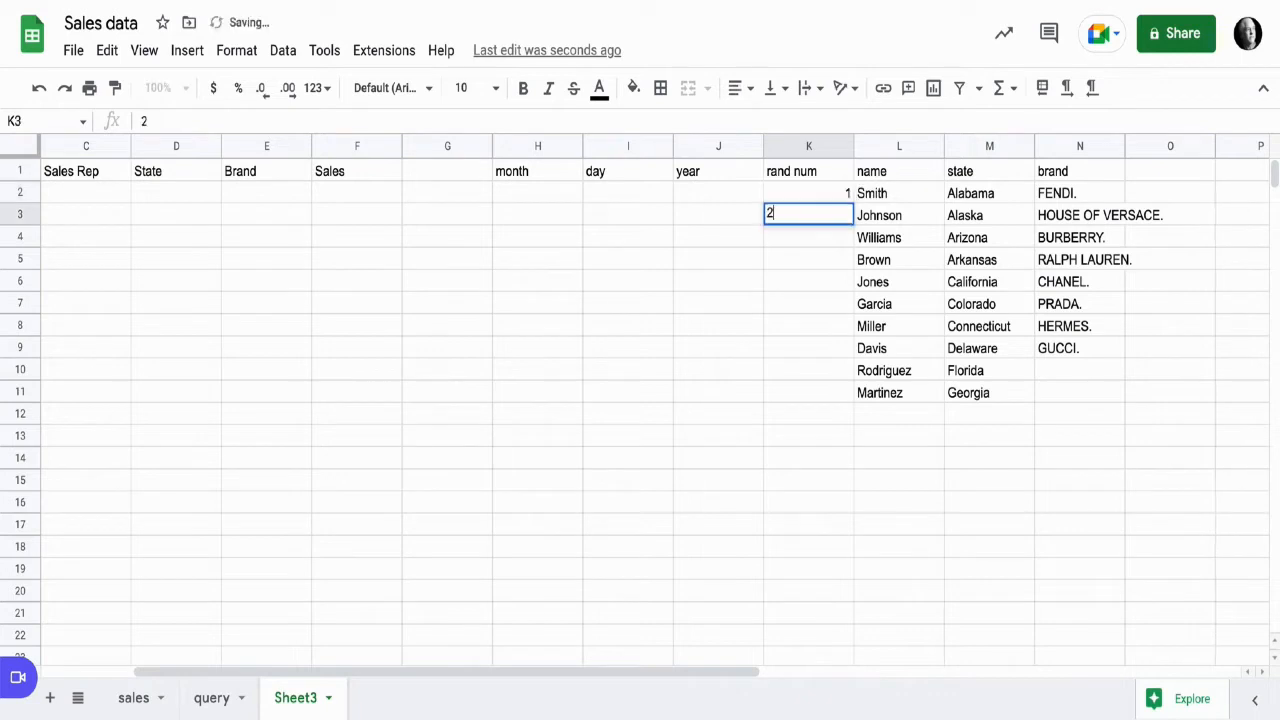
key("Return")
left_click_drag(809, 193, 850, 396)
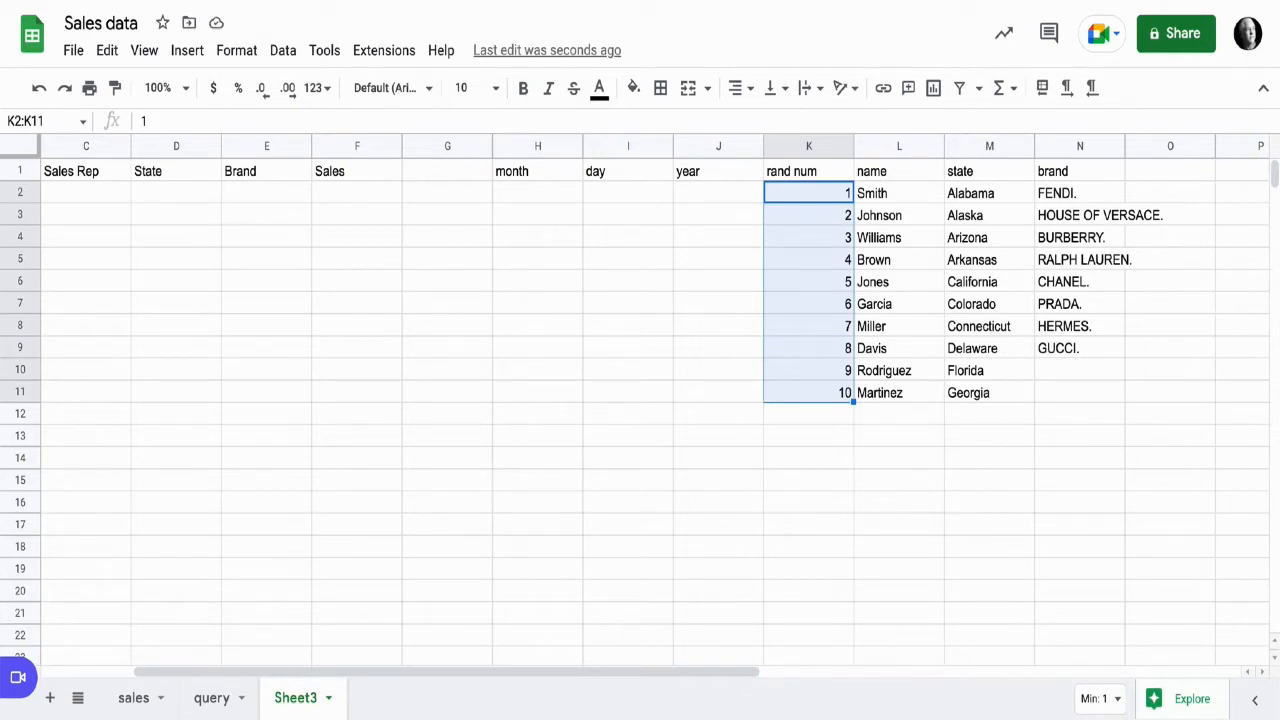
- Enter the formula =RANDBETWEEN(1,12) in H2 to generate a random month
left_click(538, 193)
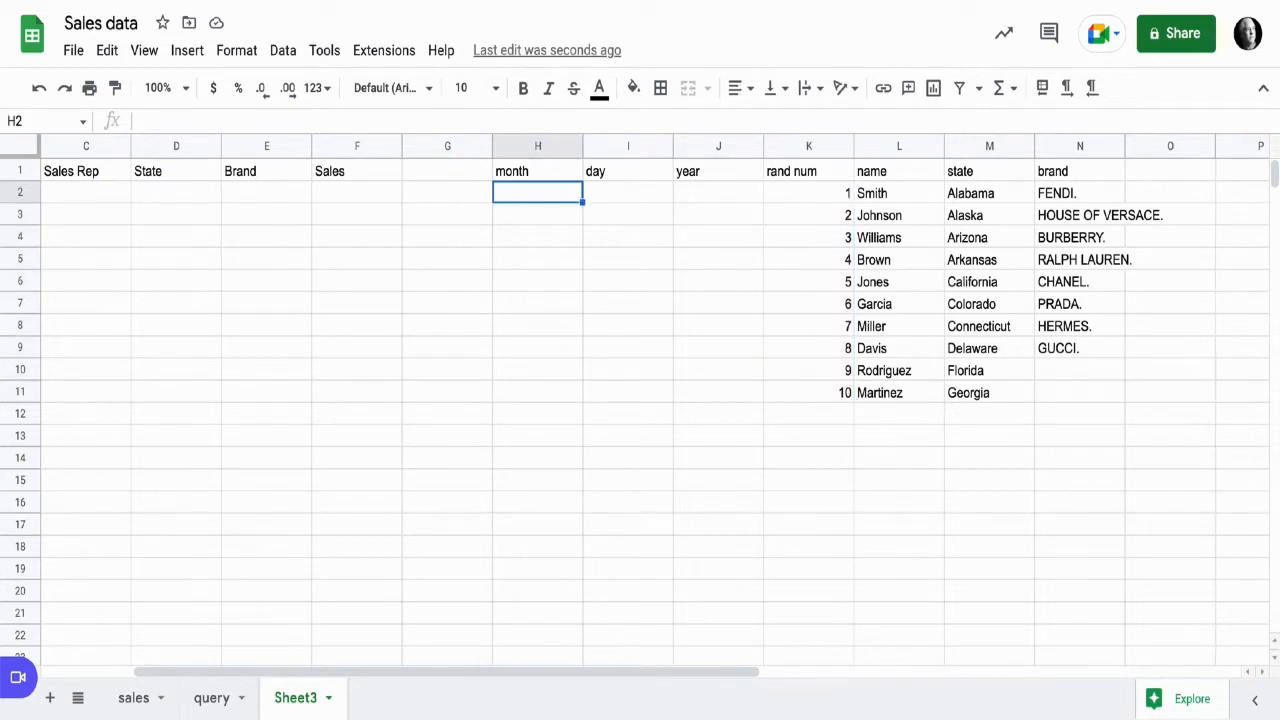
type("=rand")
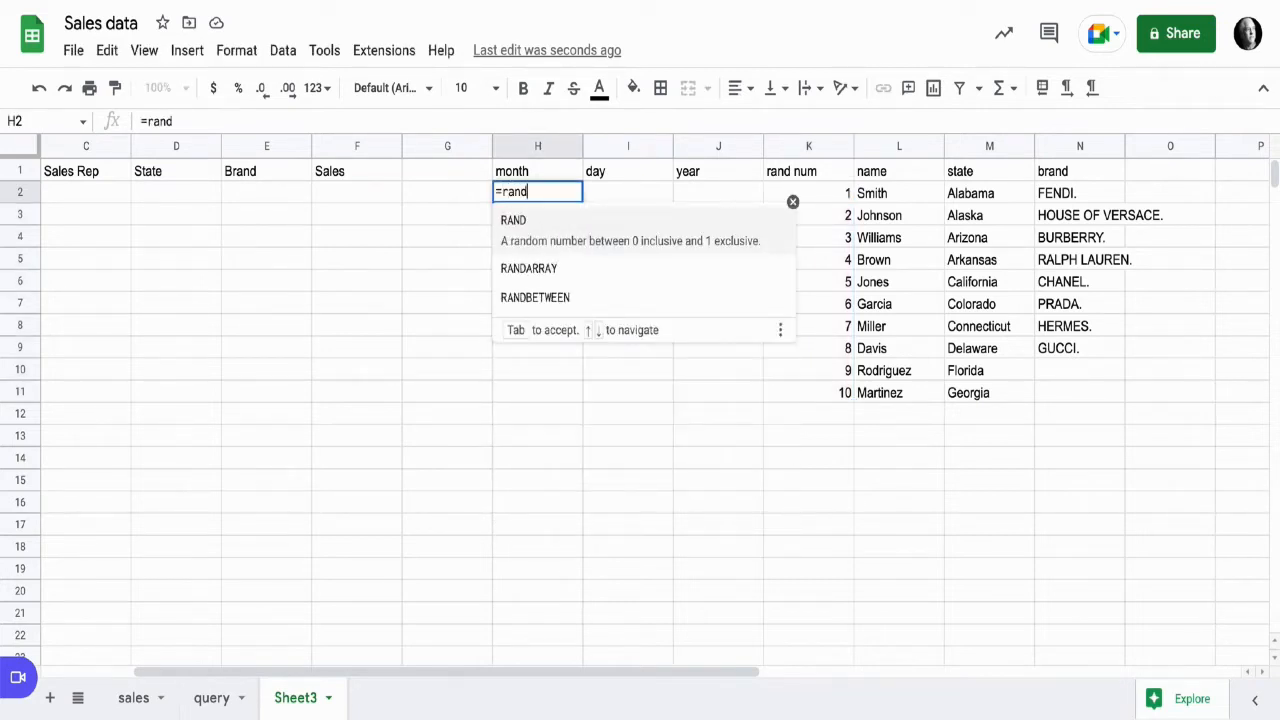
key("Down")
key("Down")
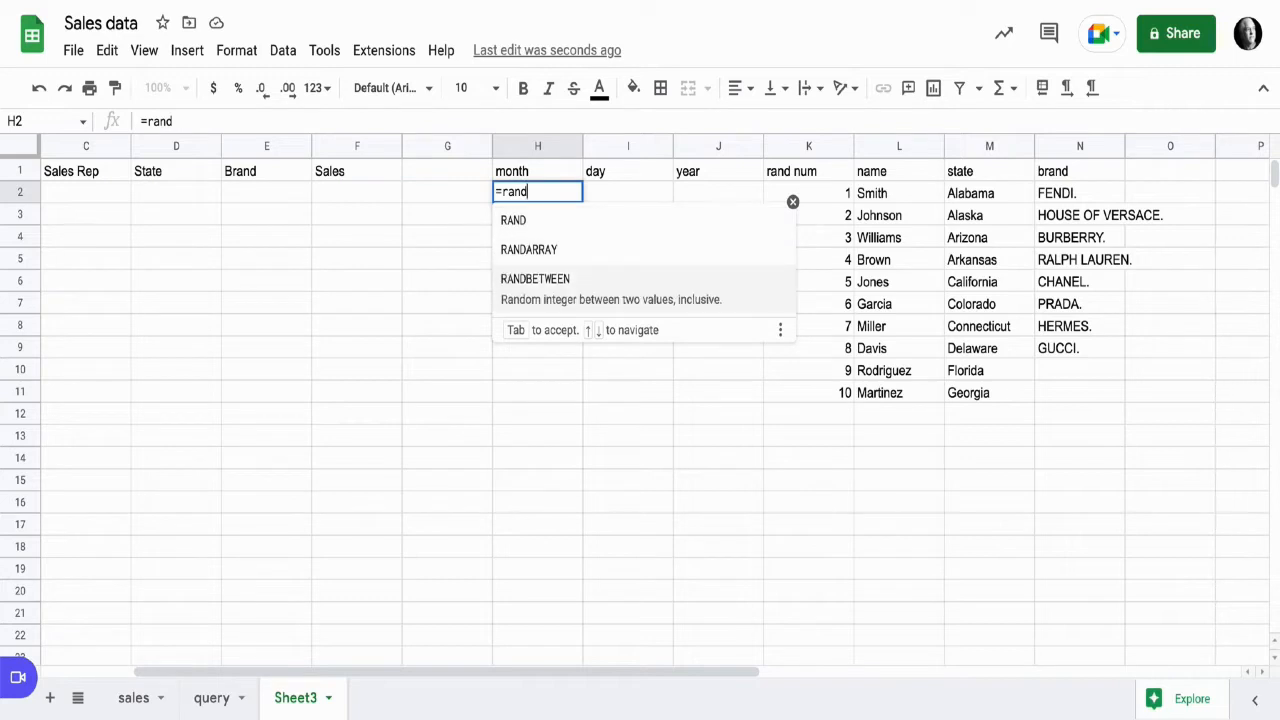
key("Tab")
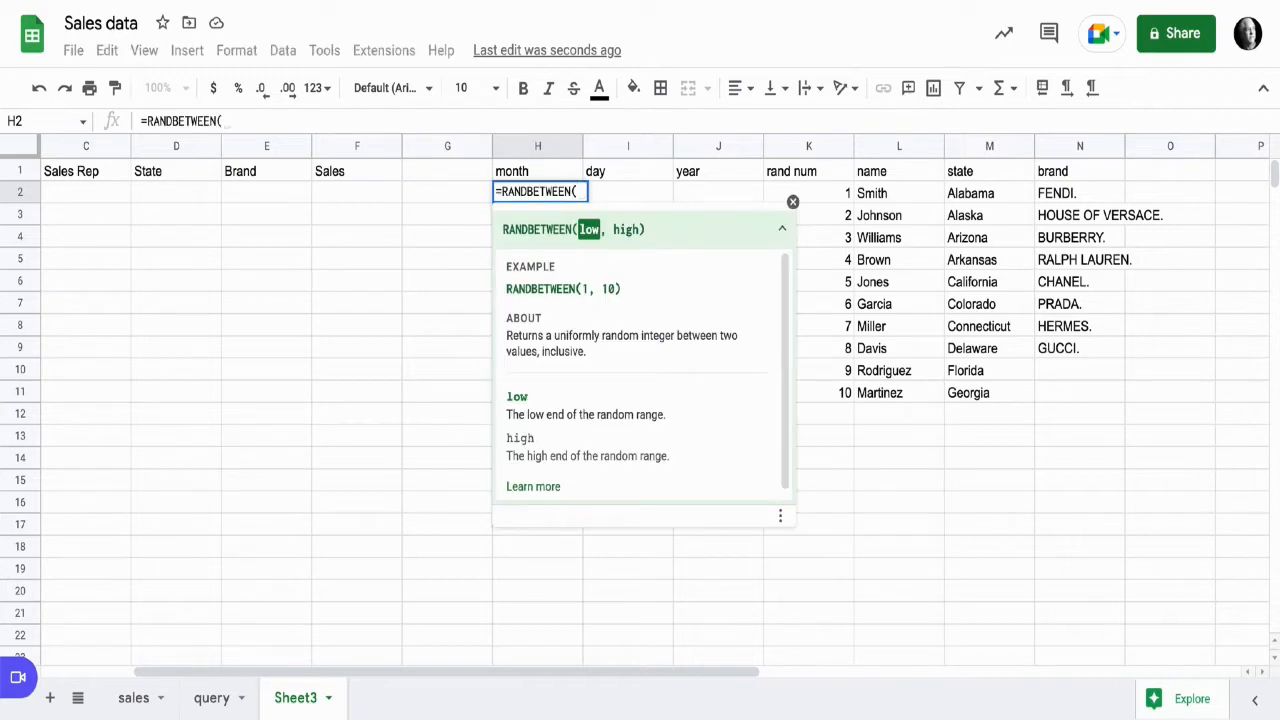
type("1,1")
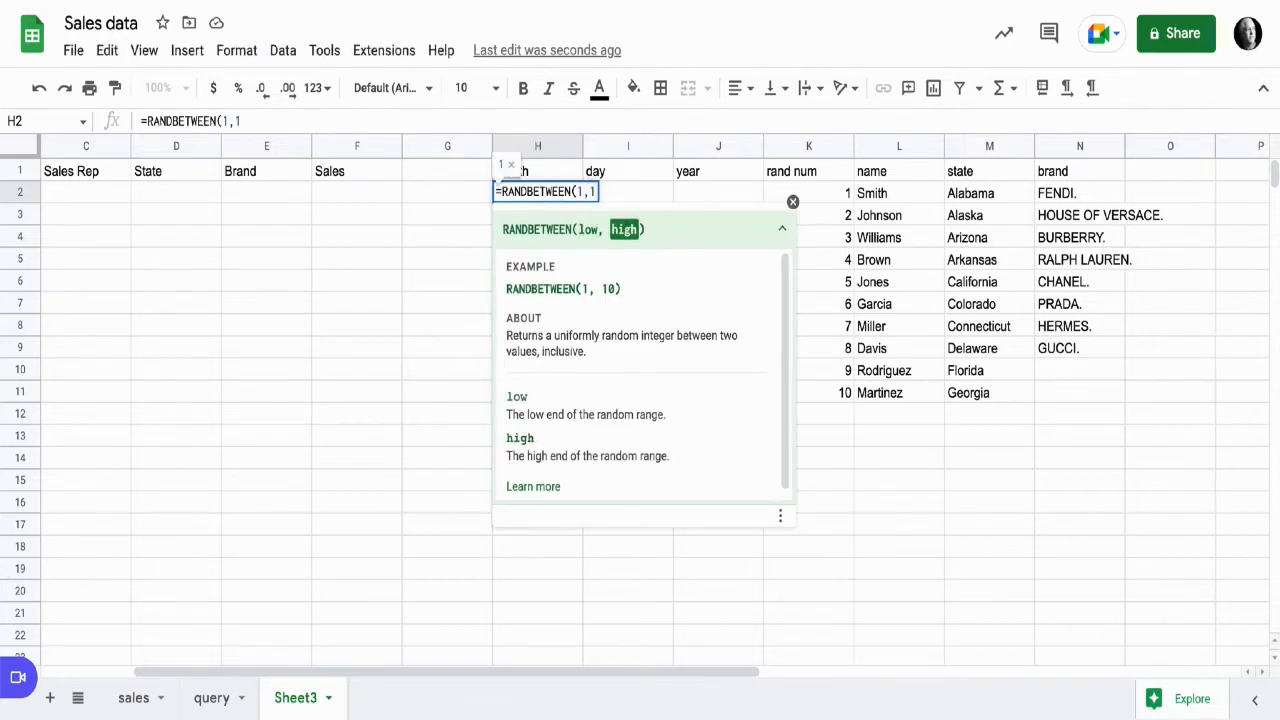
type("2")
key("Return")
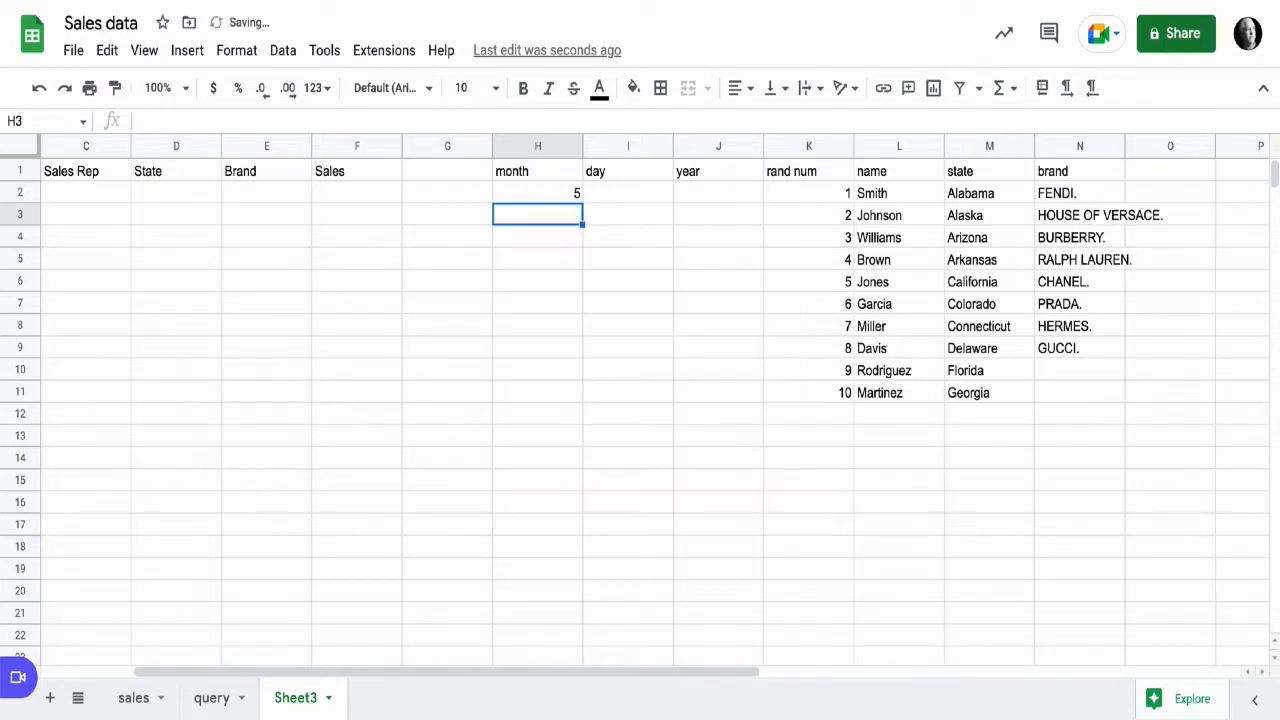
- Copy the month formula into the day cell I2 and set its high limit to 28
left_click(538, 193)
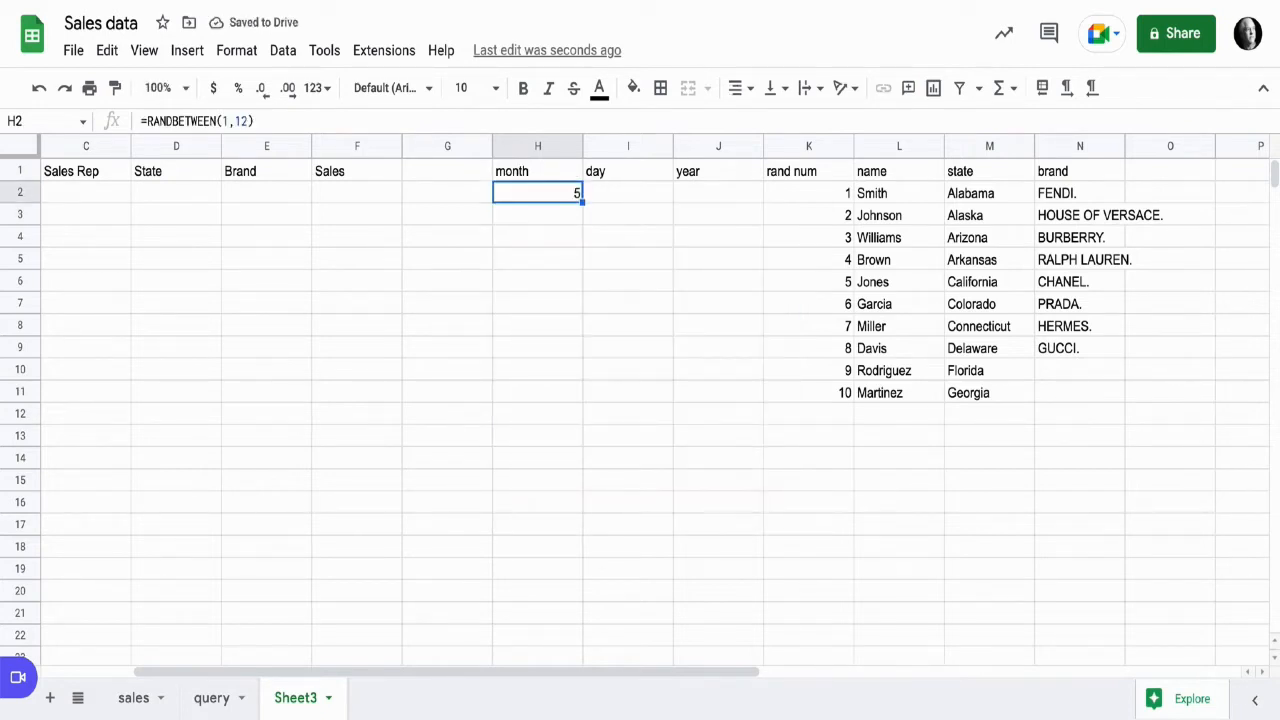
left_click_drag(582, 202, 640, 199)
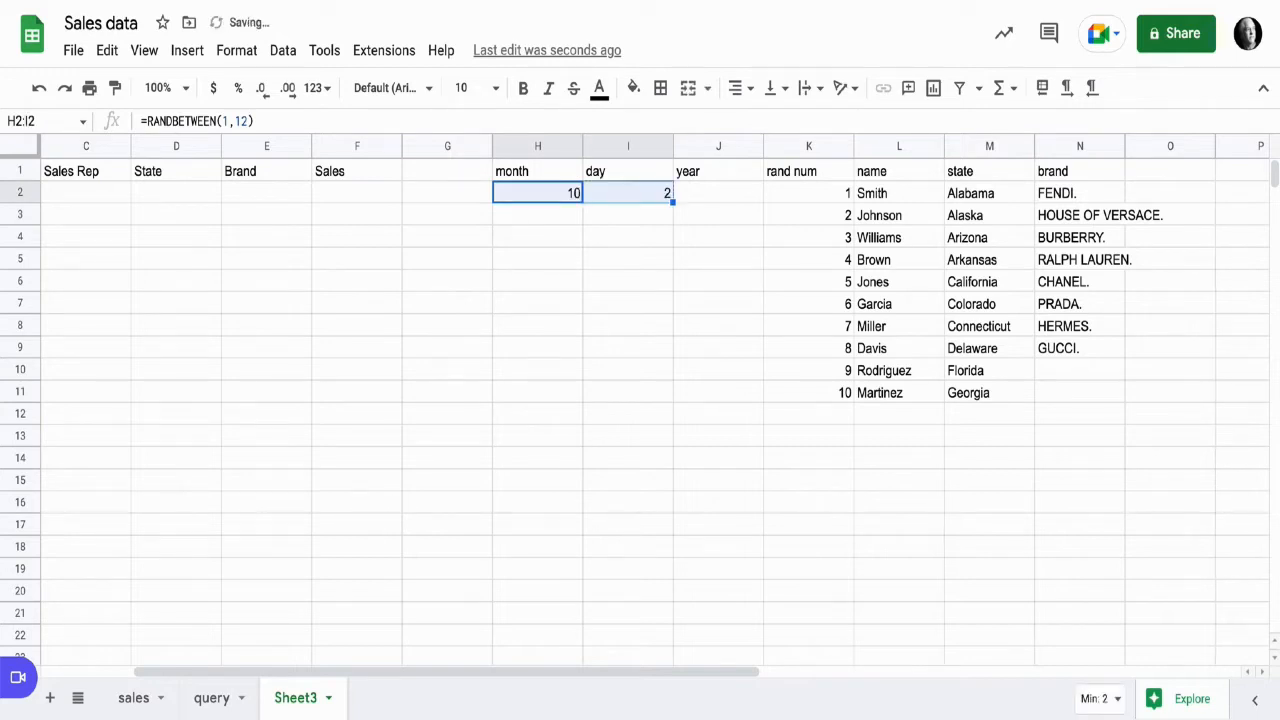
left_click(628, 193)
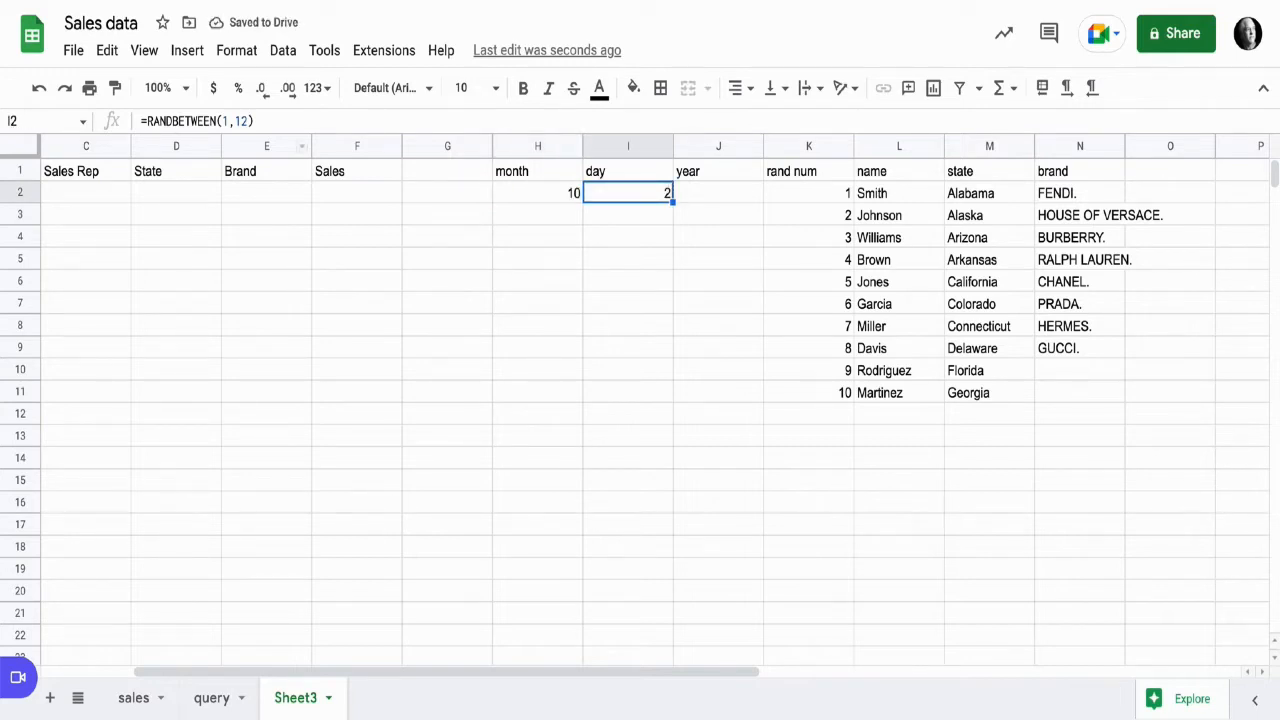
left_click(248, 121)
key("BackSpace")
key("BackSpace")
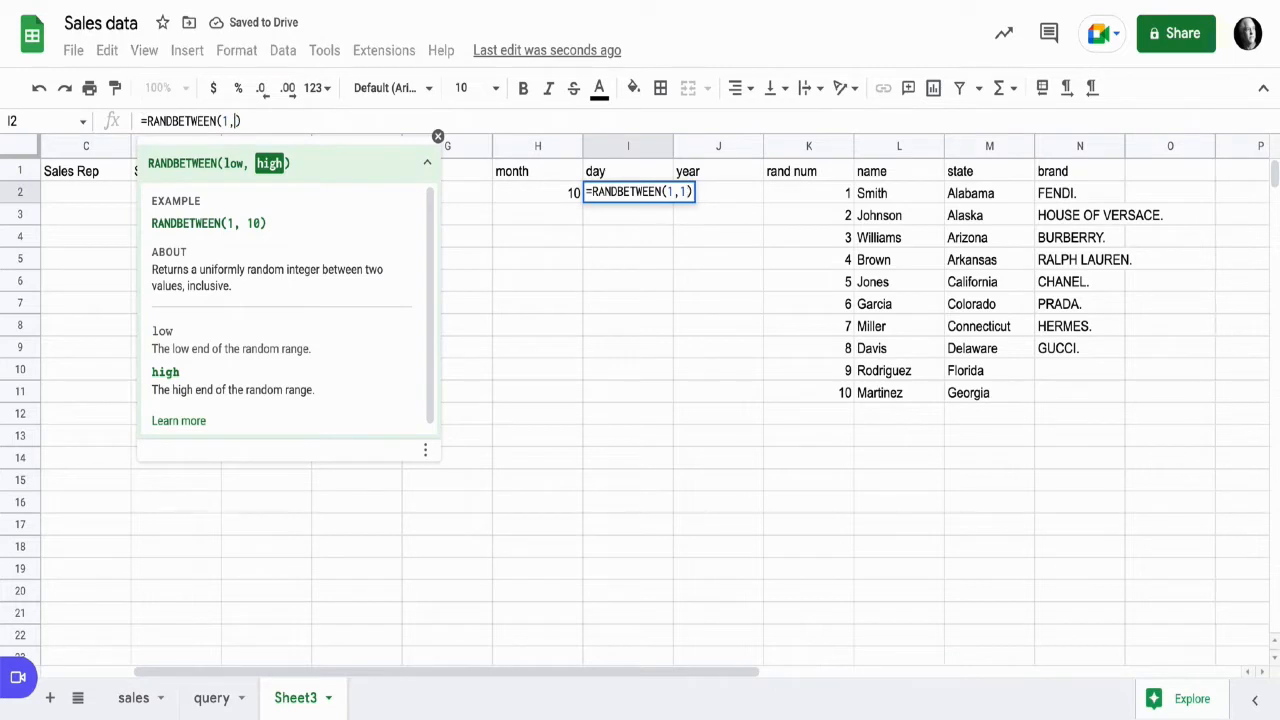
type("28")
key("Tab")
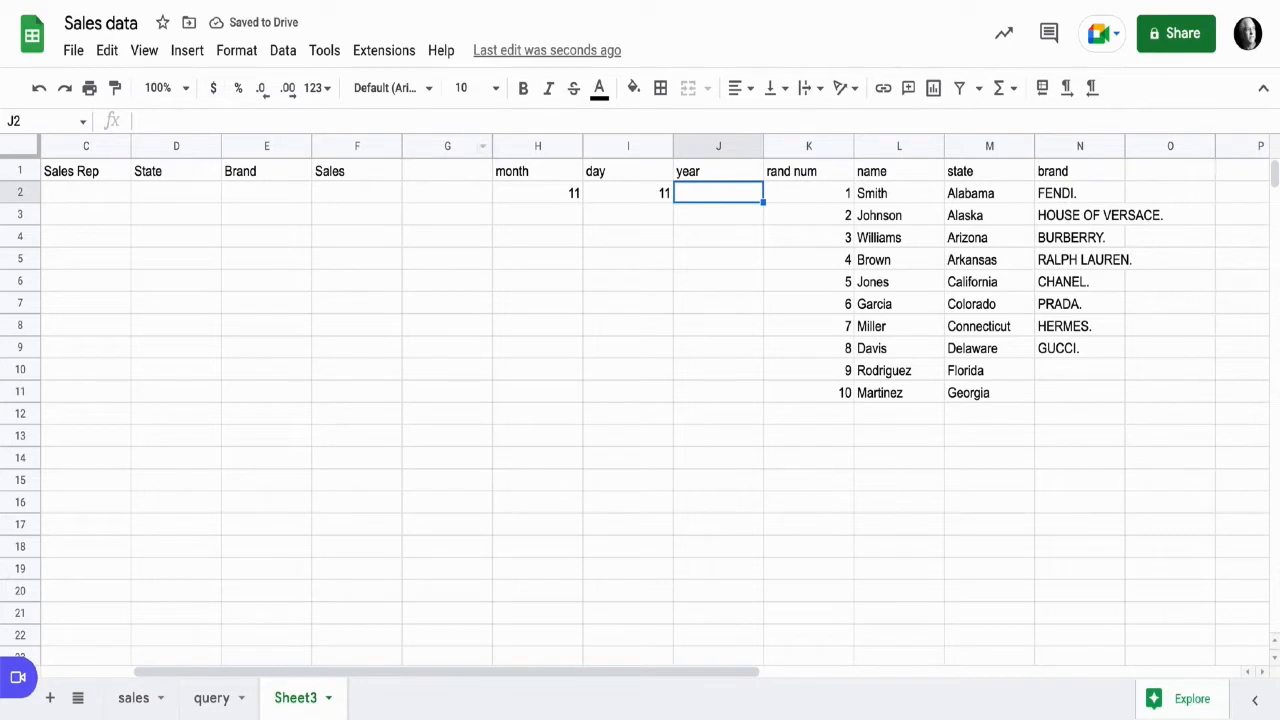
- Copy the day formula from I2 into the year cell J2 and change it to =RANDBETWEEN(2015,2018)
left_click(628, 193)
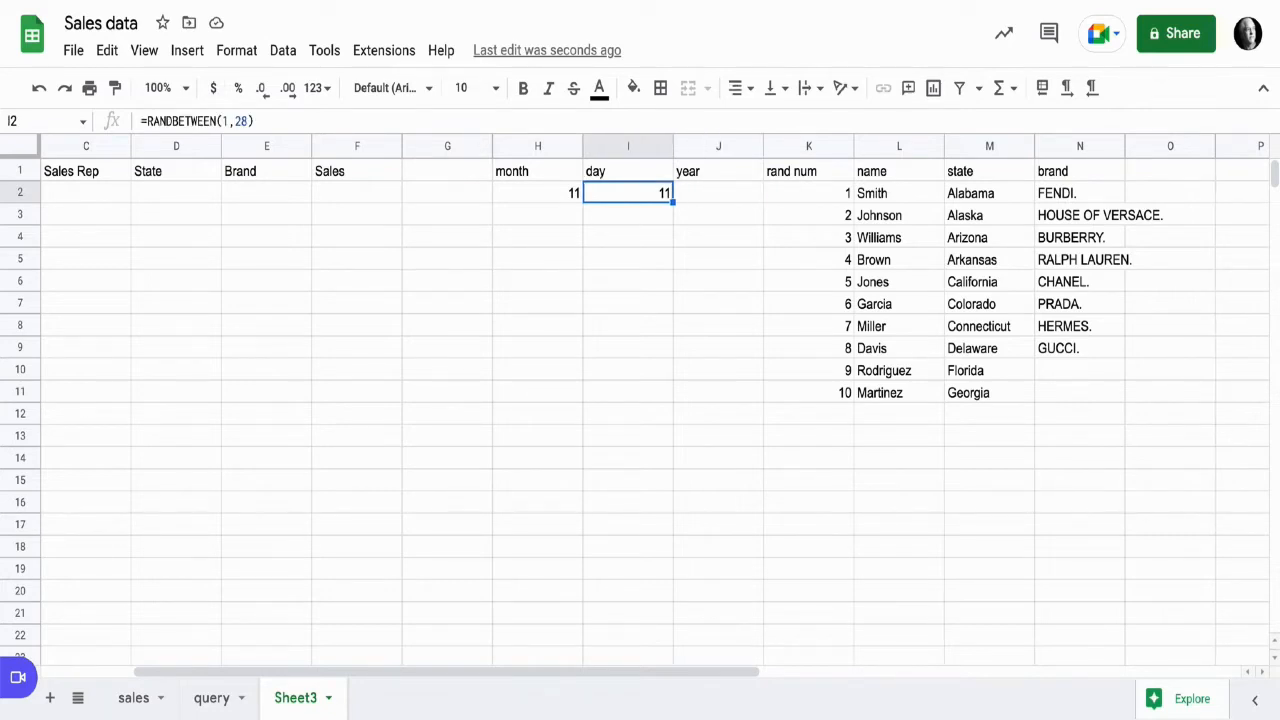
left_click_drag(673, 202, 722, 197)
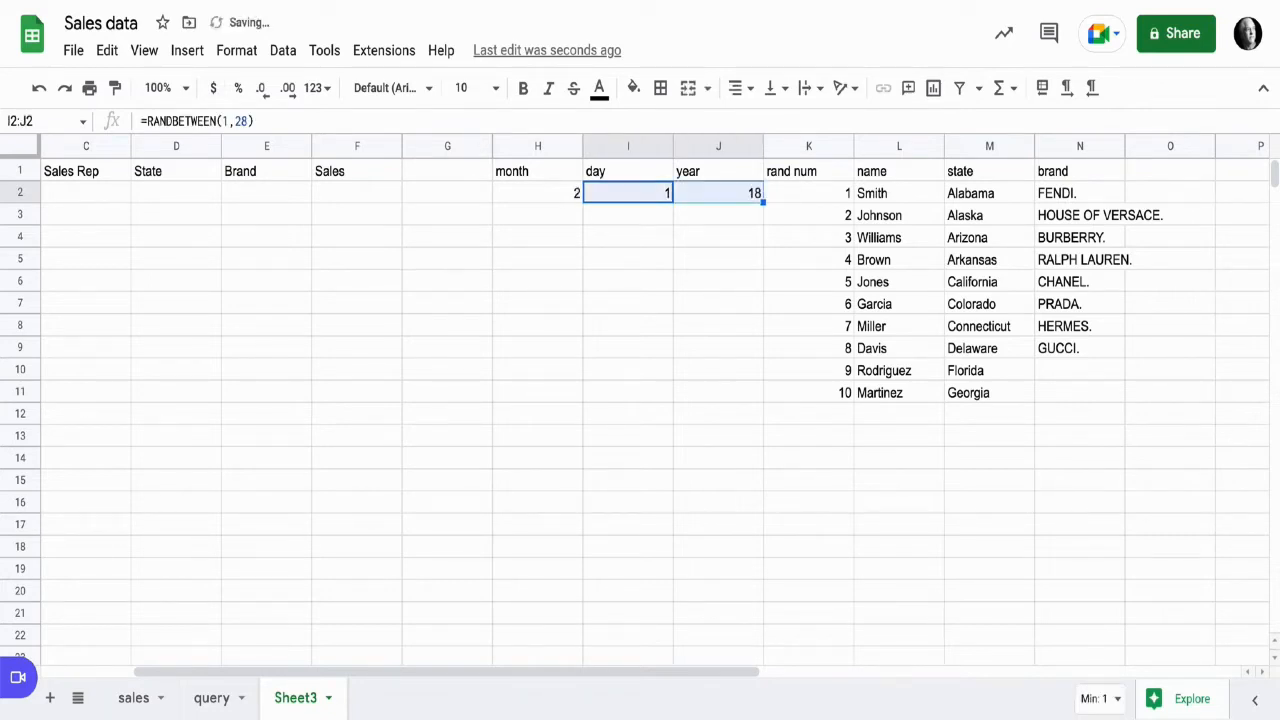
left_click(718, 193)
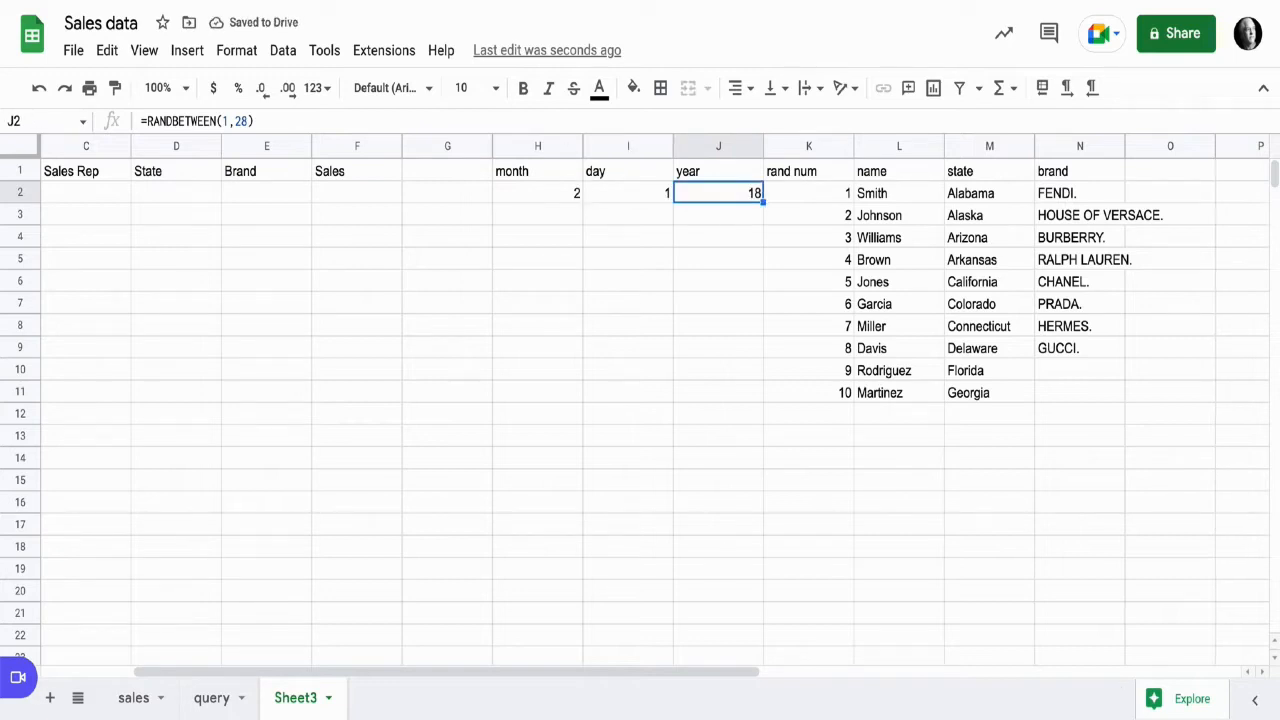
left_click_drag(248, 121, 222, 121)
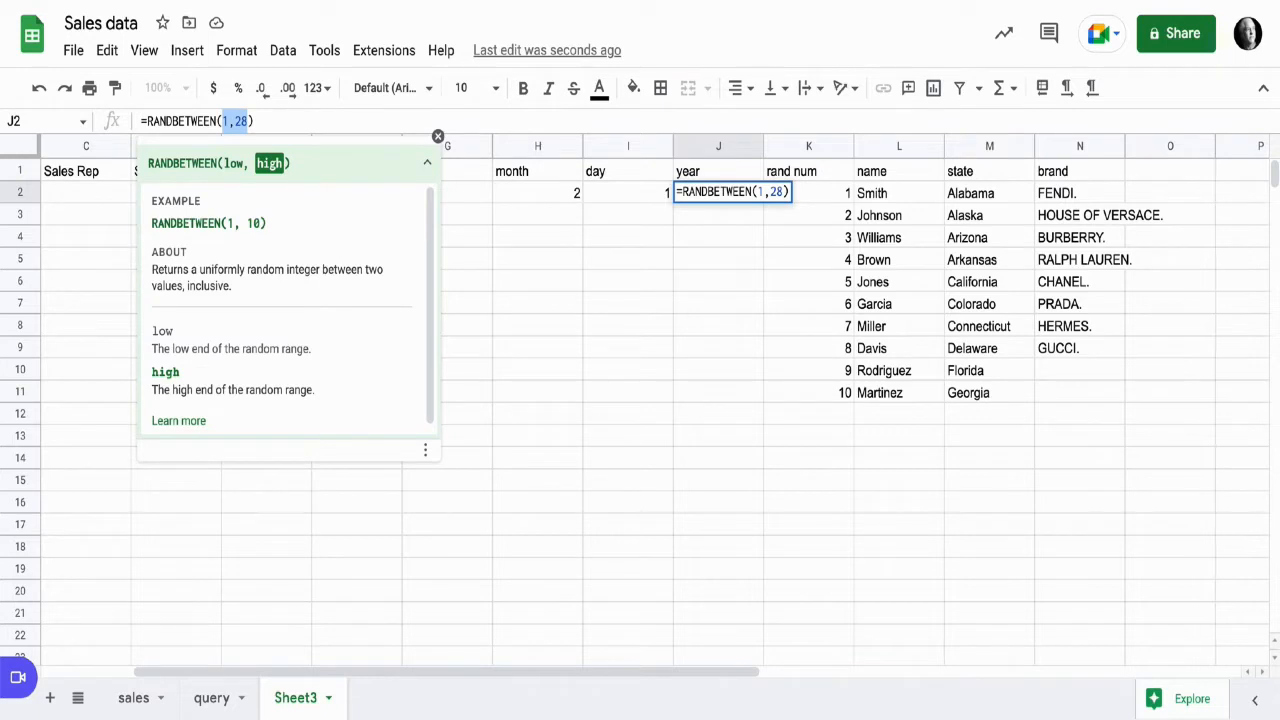
type("2015")
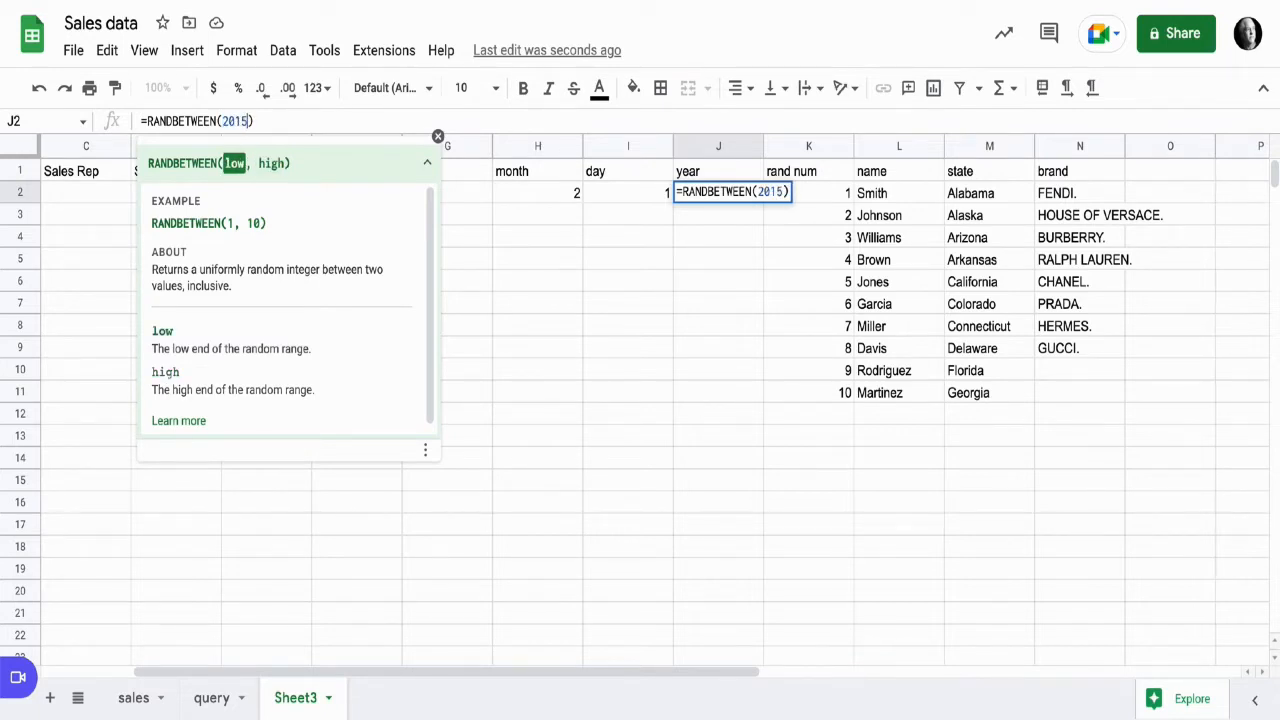
type(", ")
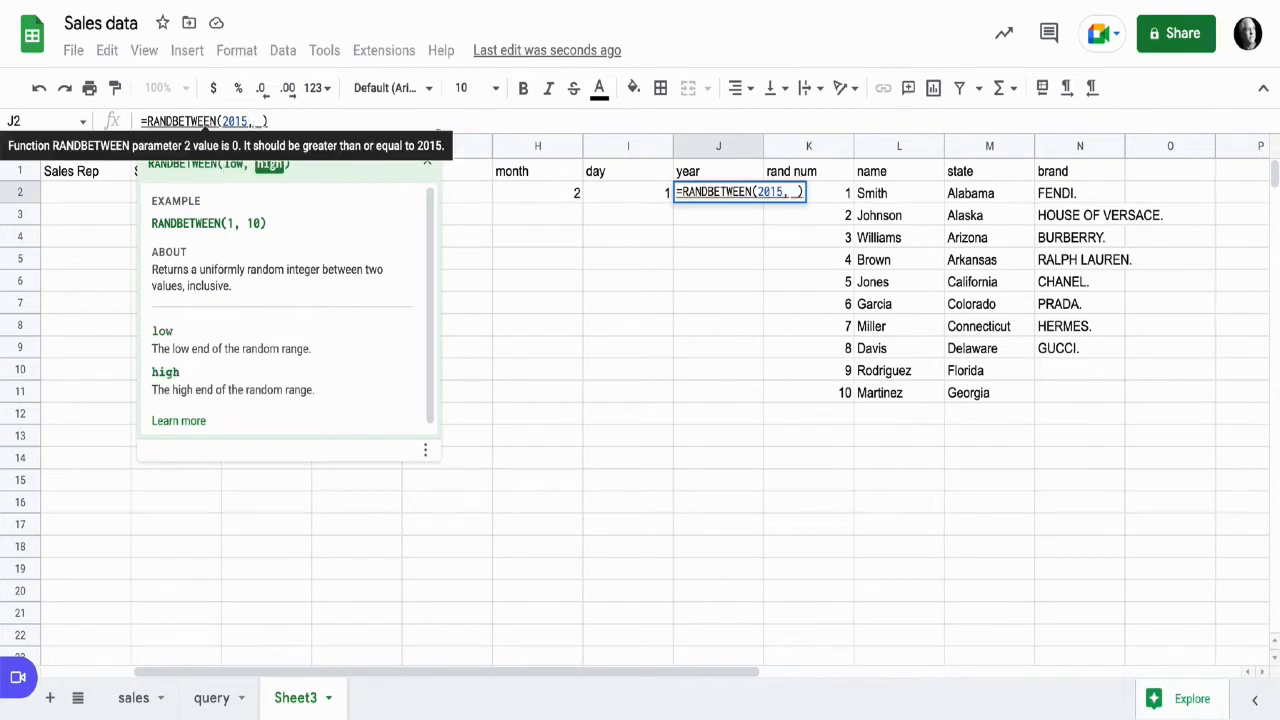
type("20")
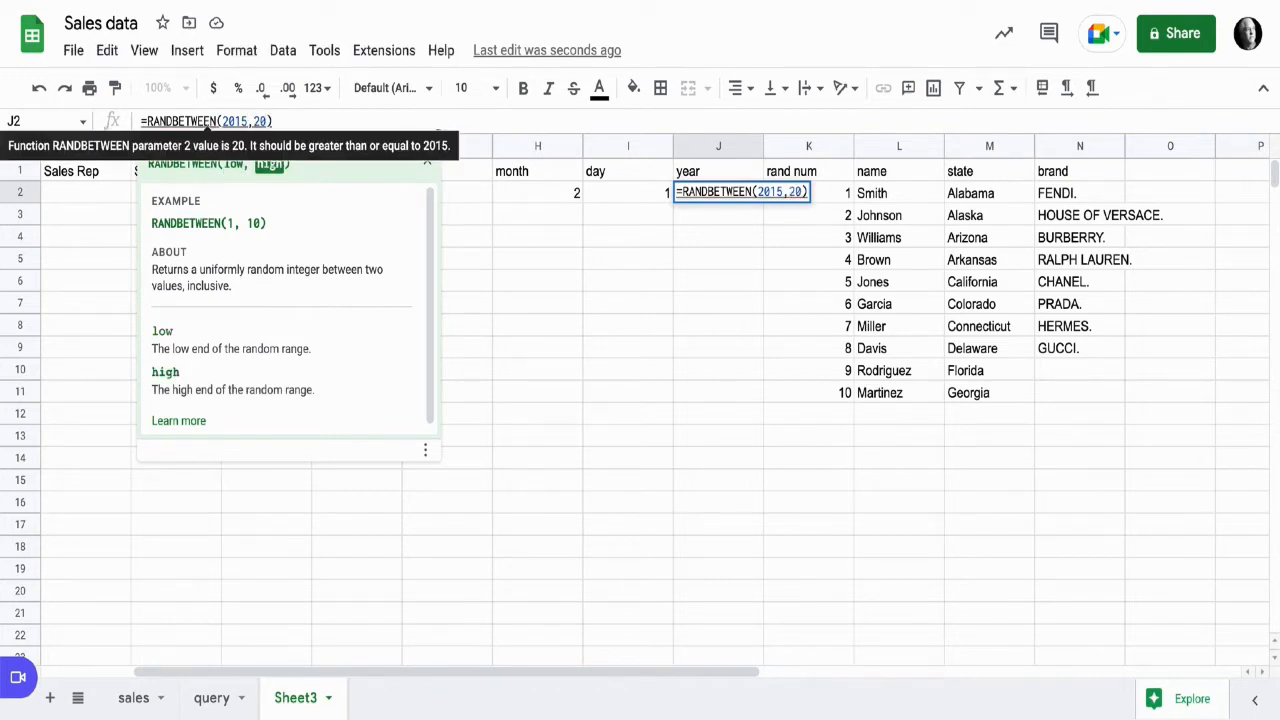
type("18")
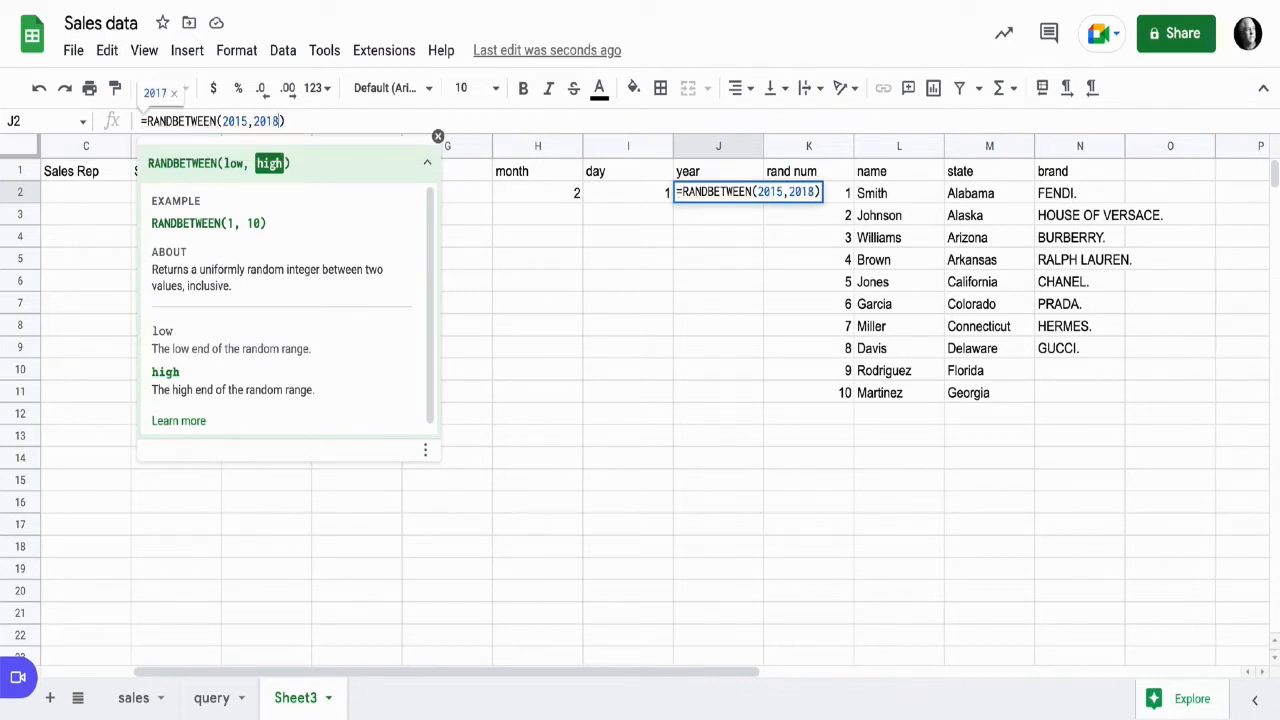
key("Return")
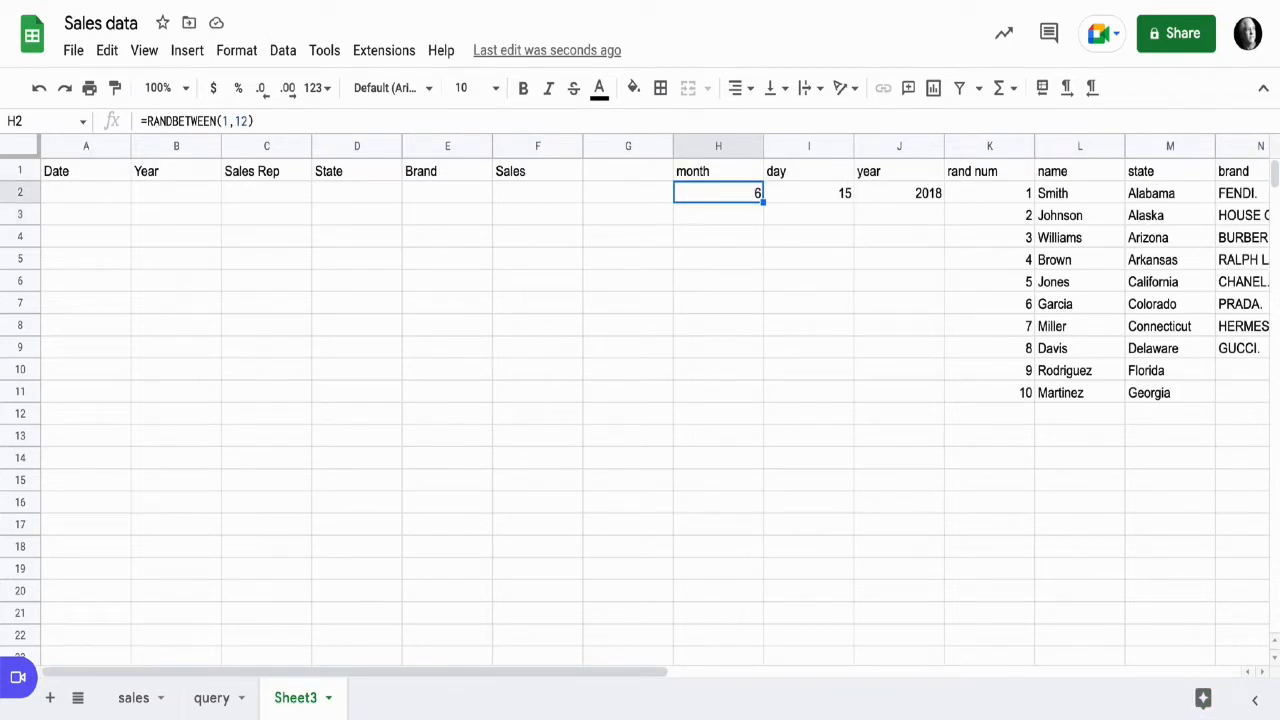
- Copy the month, day and year formulas in H2:J2 down through row 1000
key("shift+Right")
key("shift+Right")
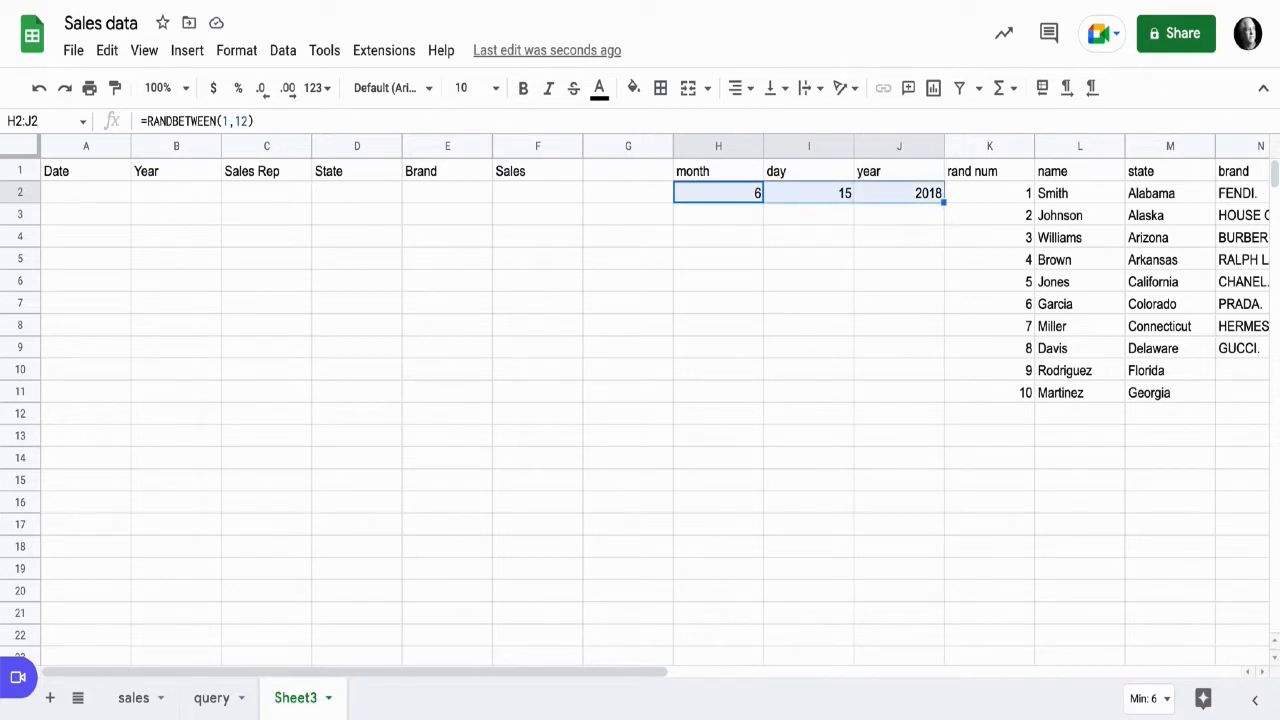
key("ctrl+c")
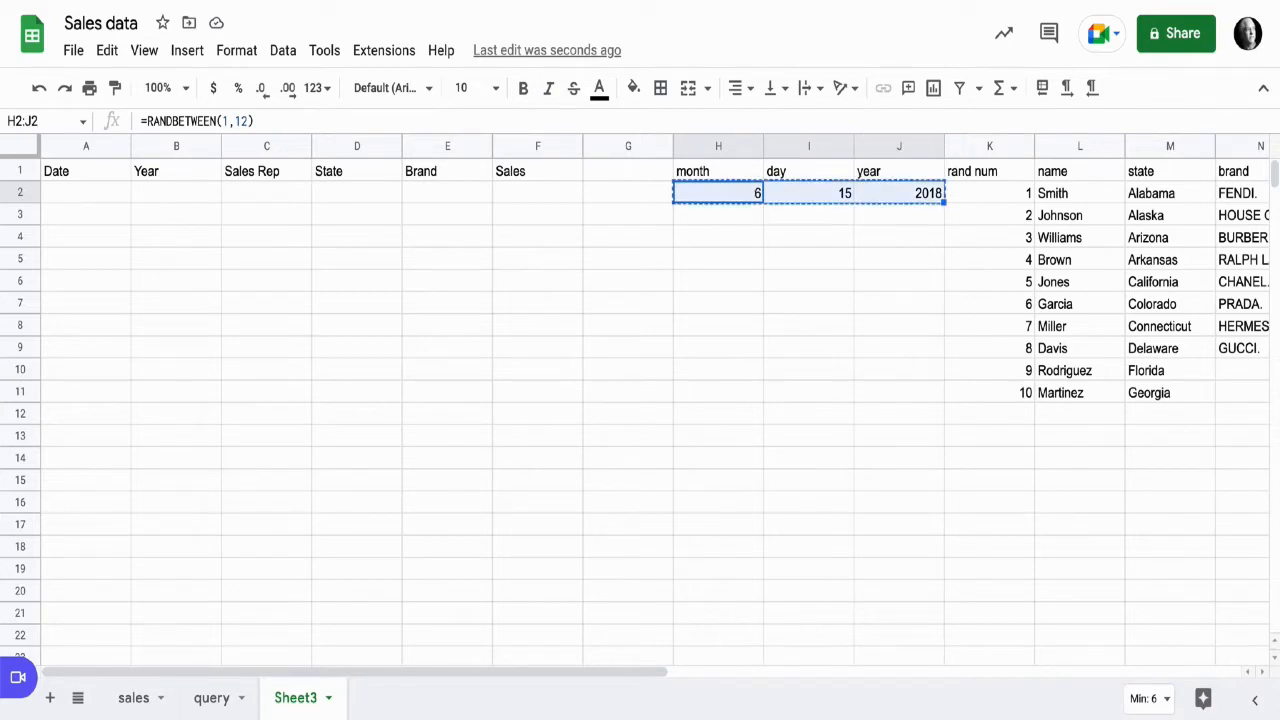
key("Down")
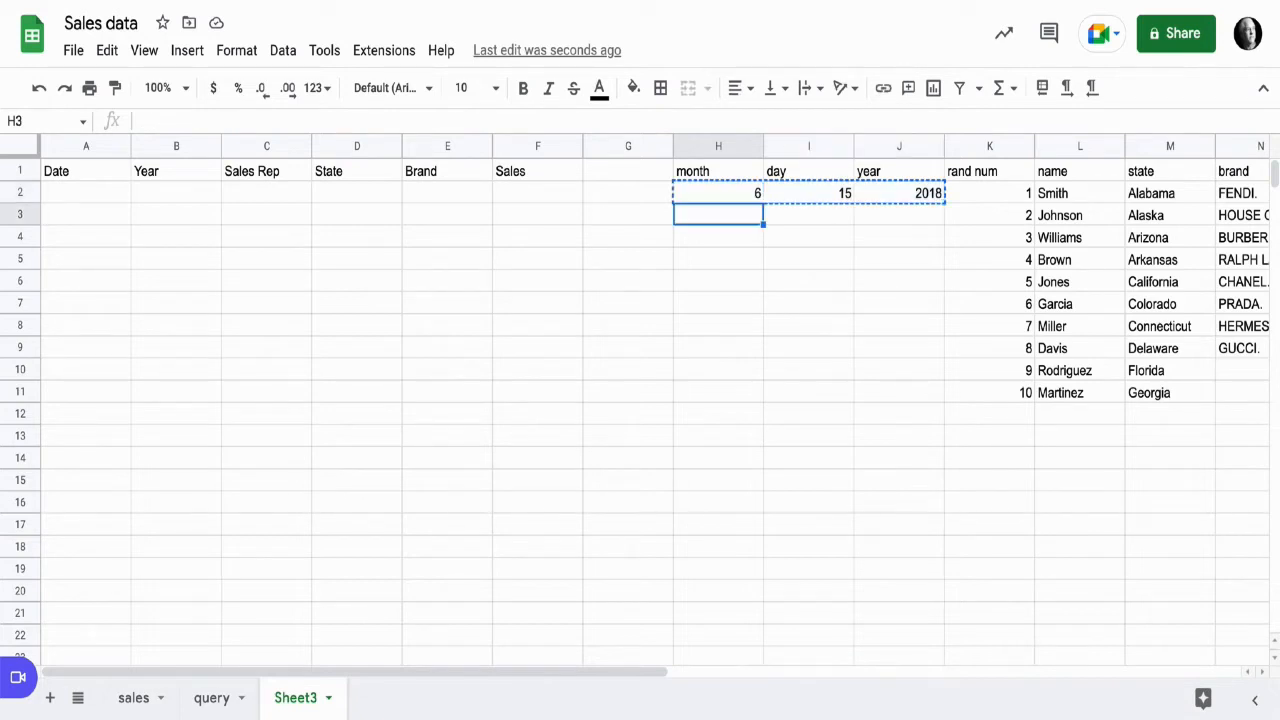
key("shift+Right")
key("shift+Right")
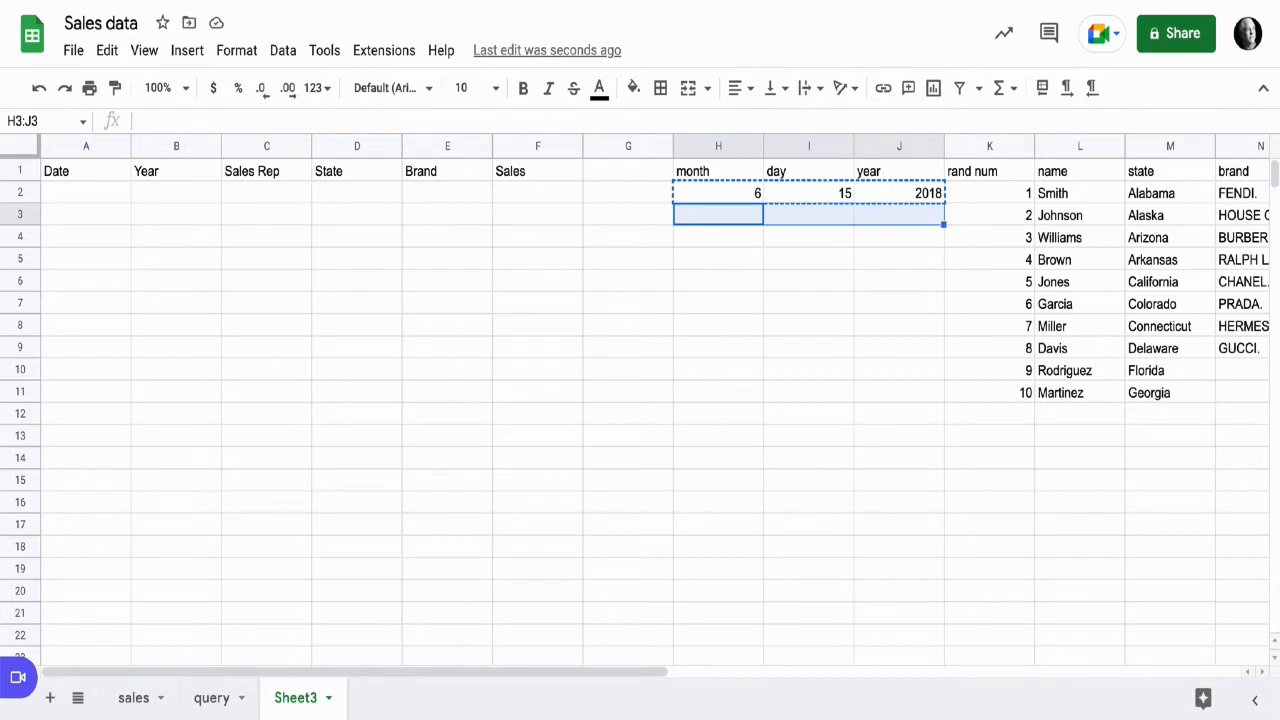
key("ctrl+shift+Down")
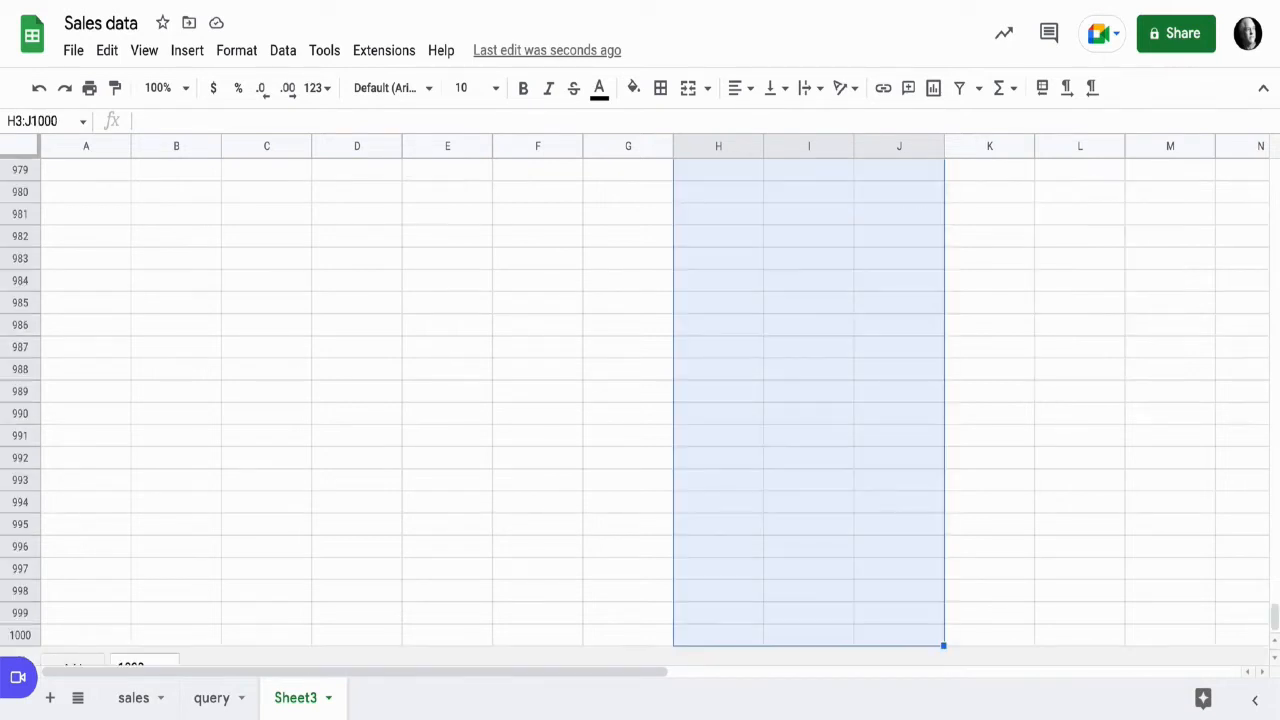
key("ctrl+v")
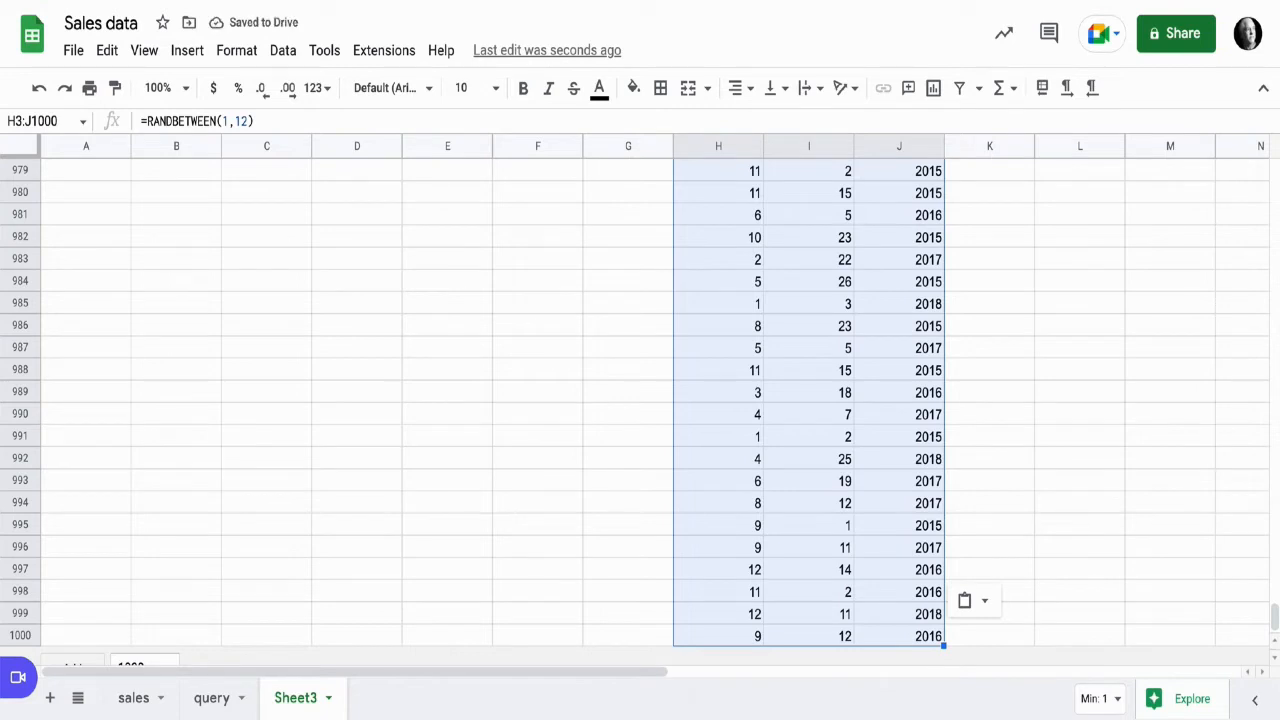
key("ctrl+Down")
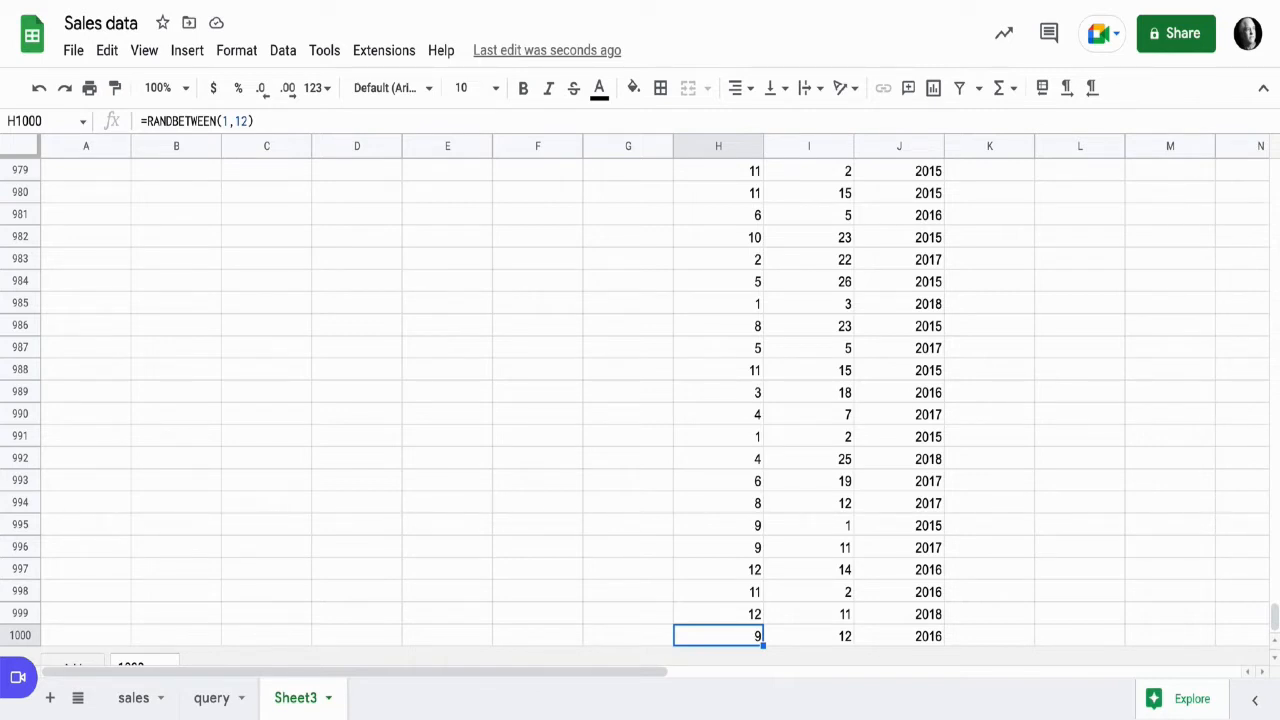
key("ctrl+shift+Up")
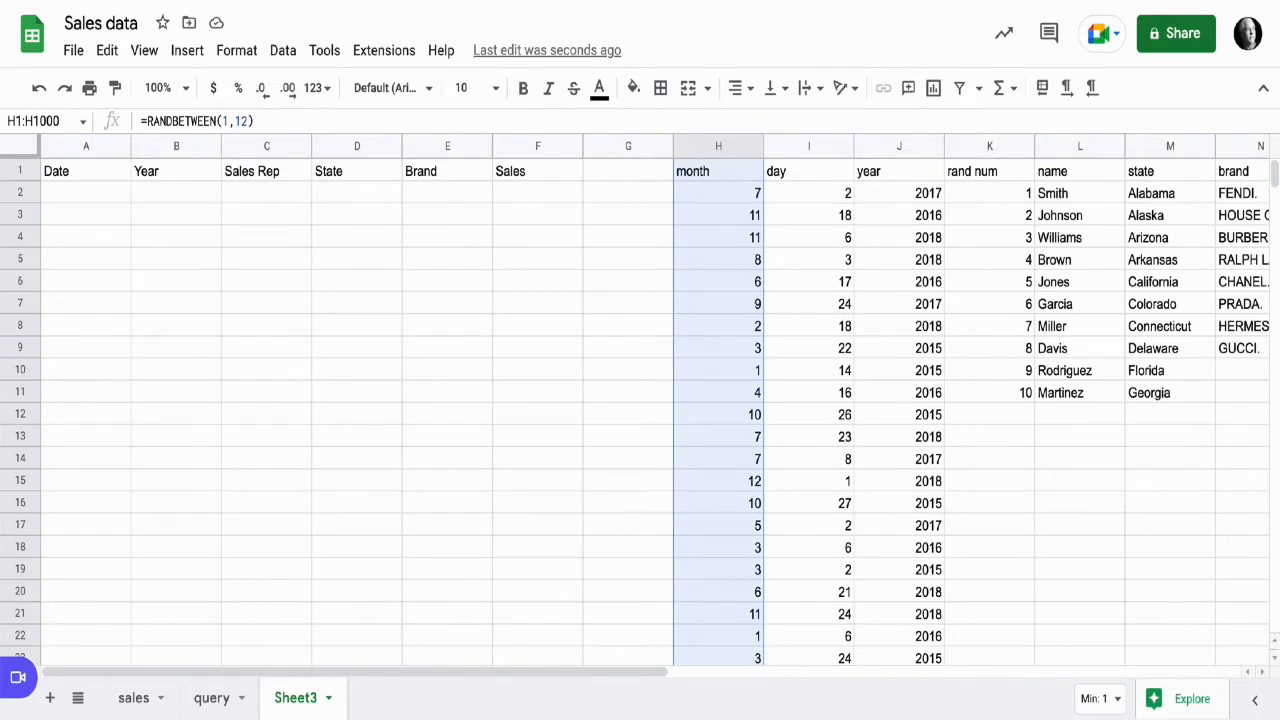
- Enter the formula =H2&"/"&I2&"/" in A2 to join the month and day with slashes
left_click(86, 193)
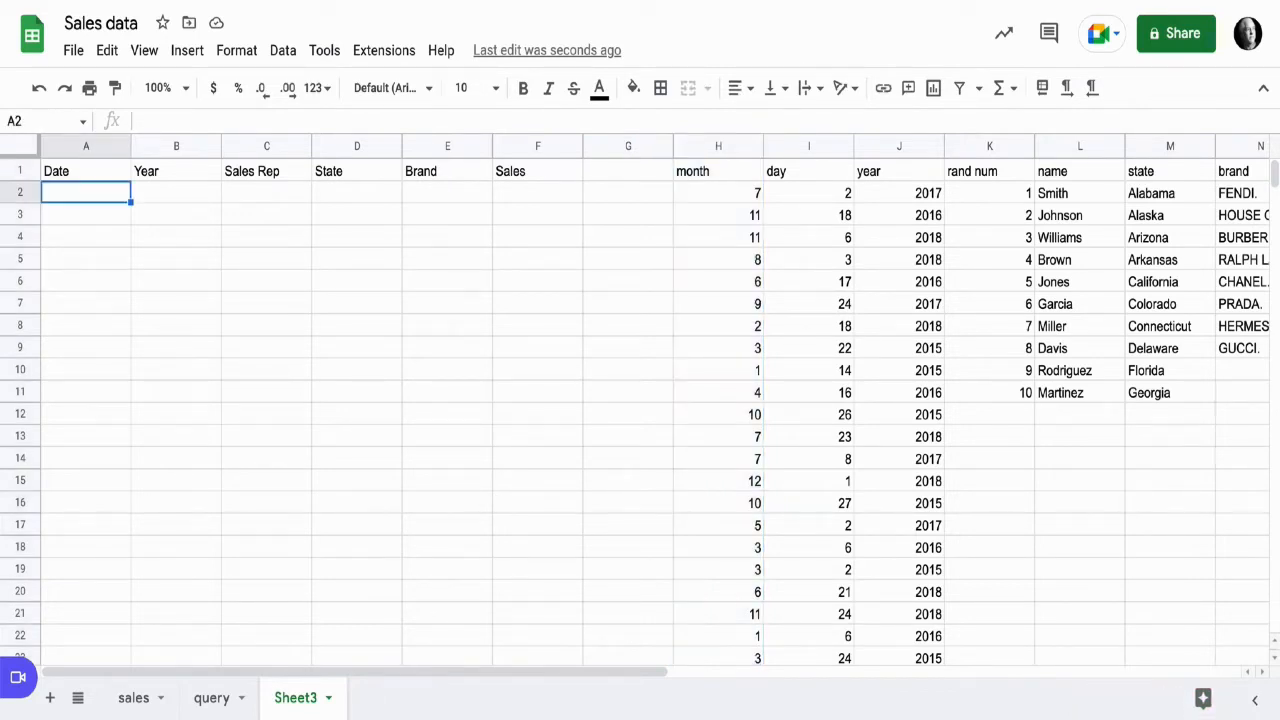
type("=")
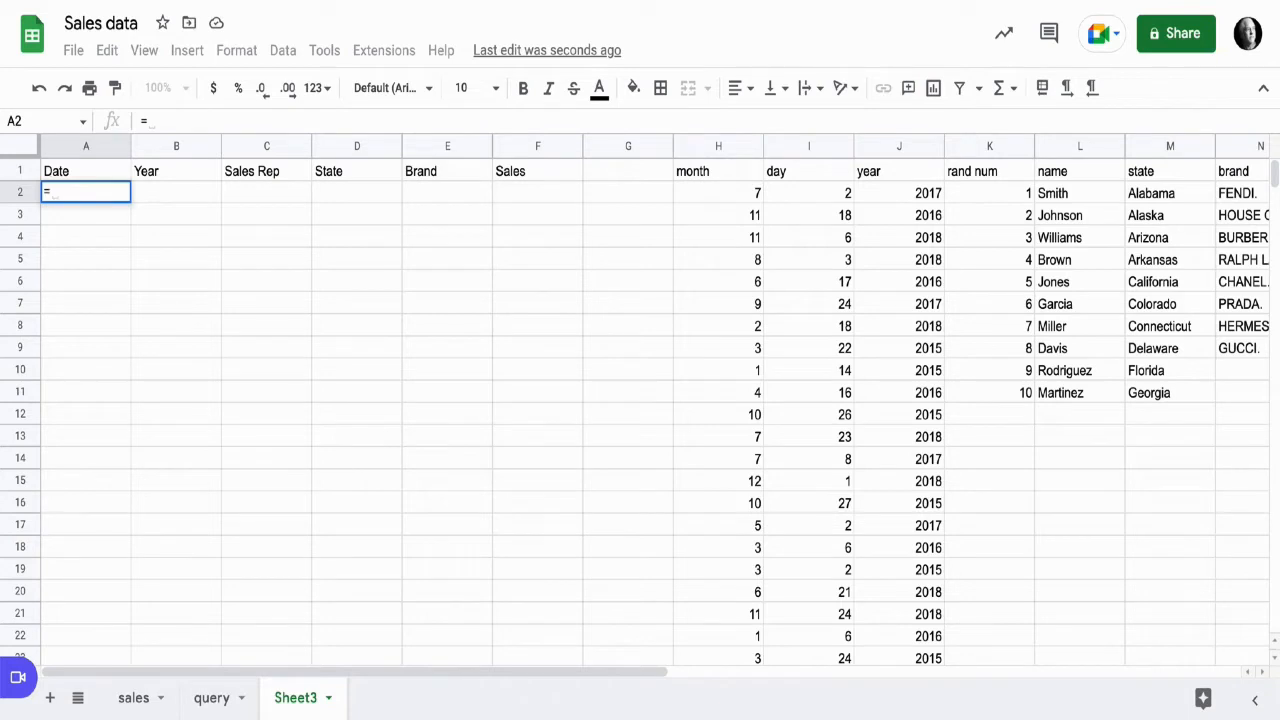
left_click(718, 193)
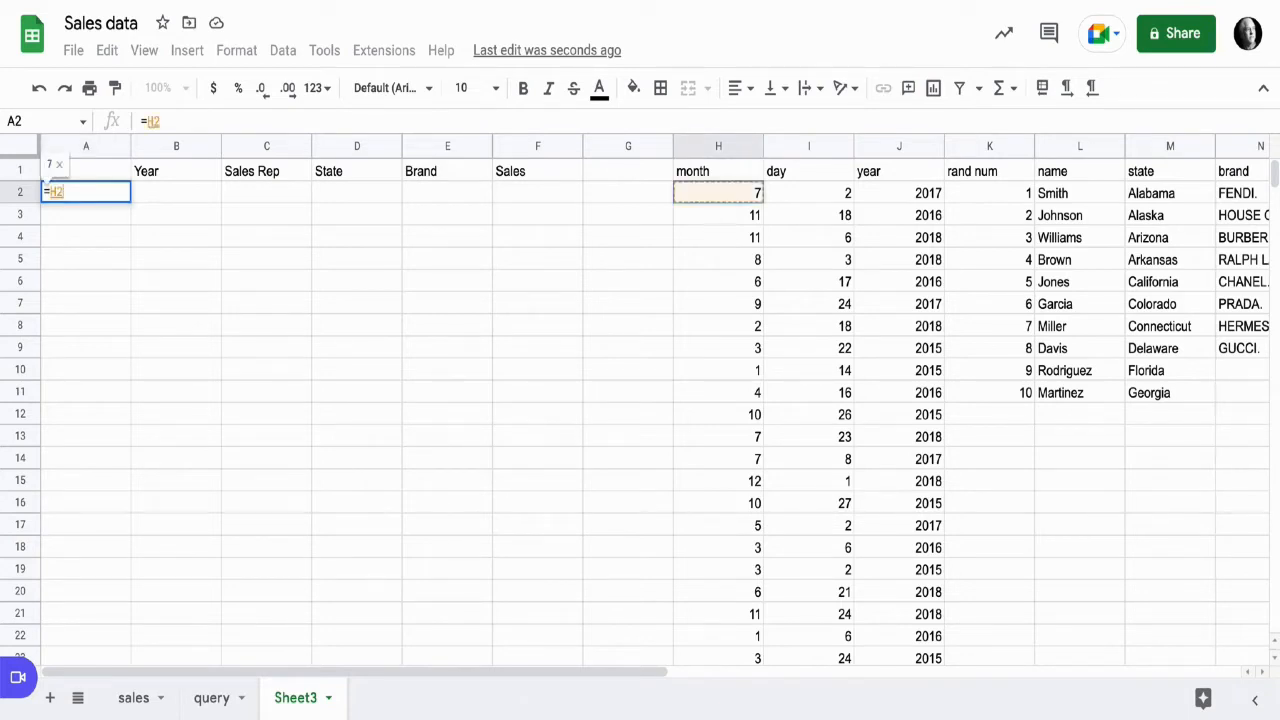
type("&")
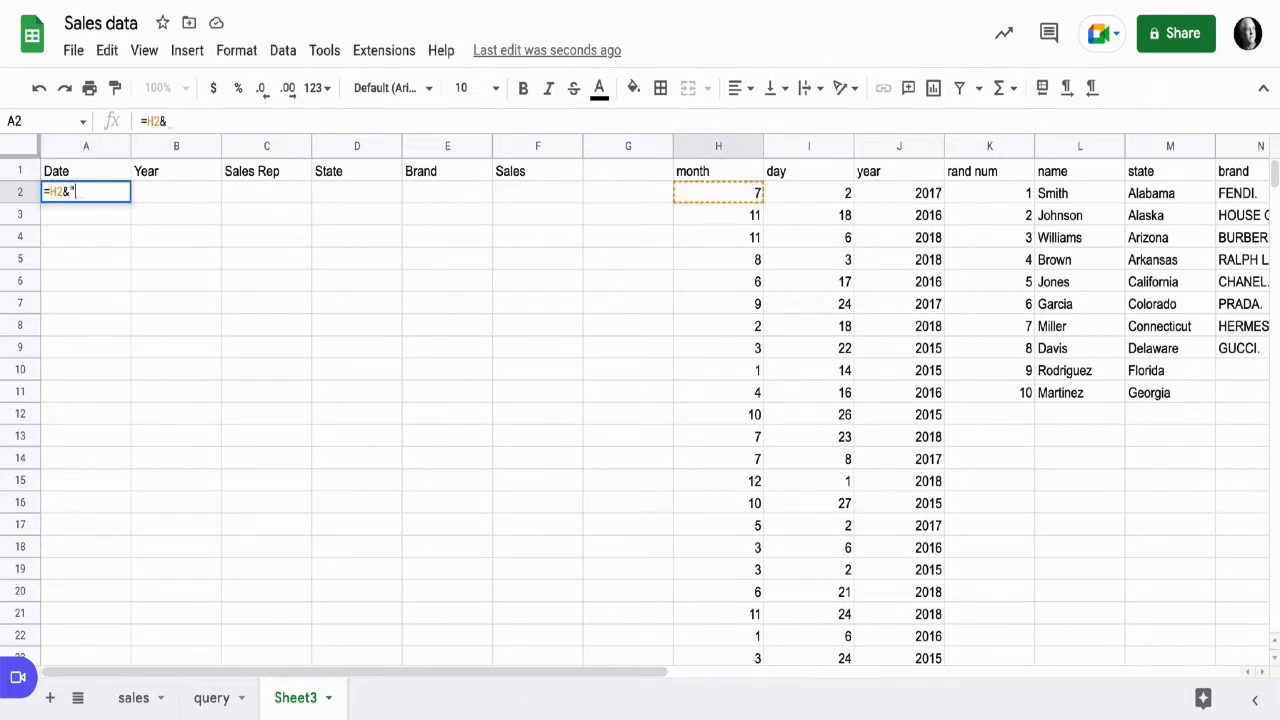
type("\"/\"&")
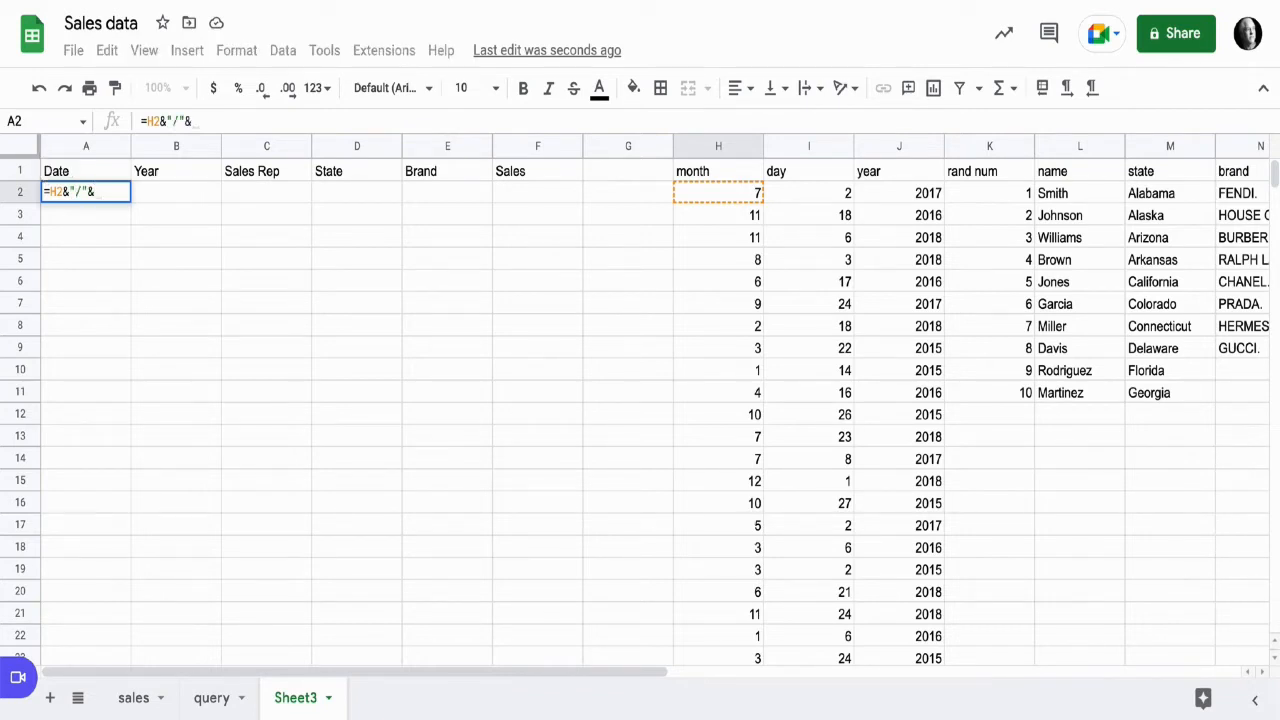
left_click(809, 193)
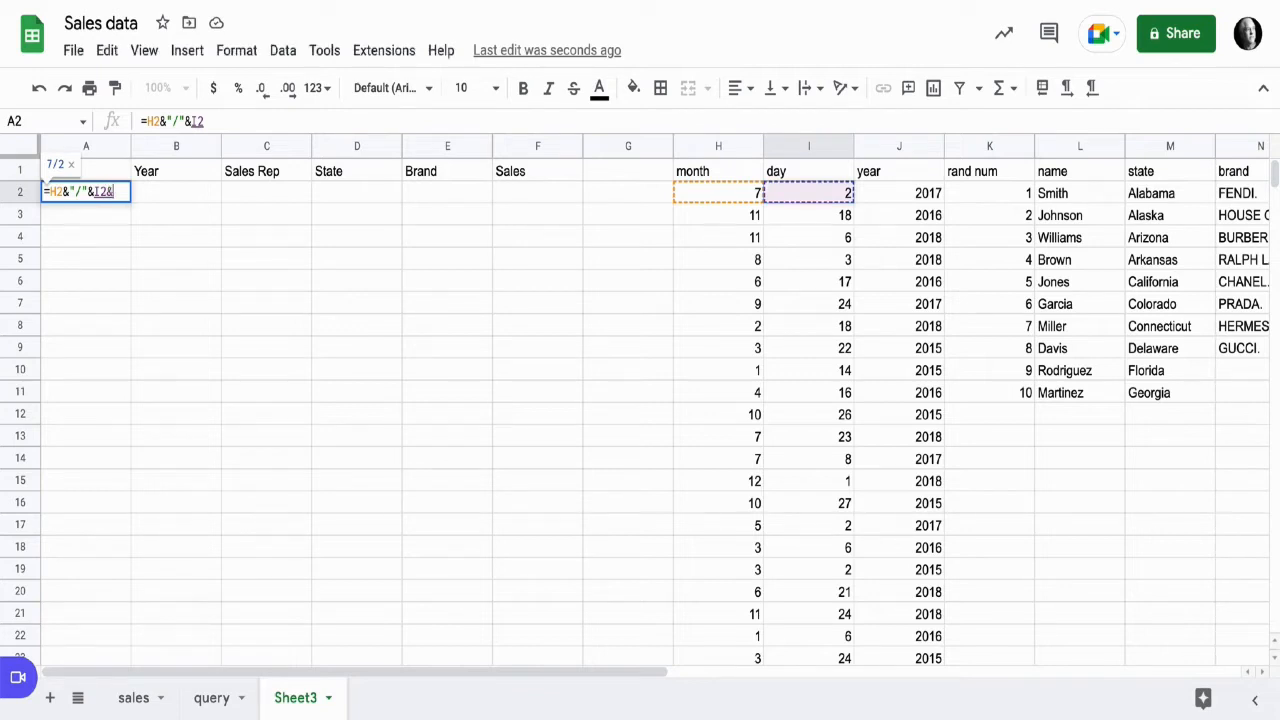
type("&\"/")
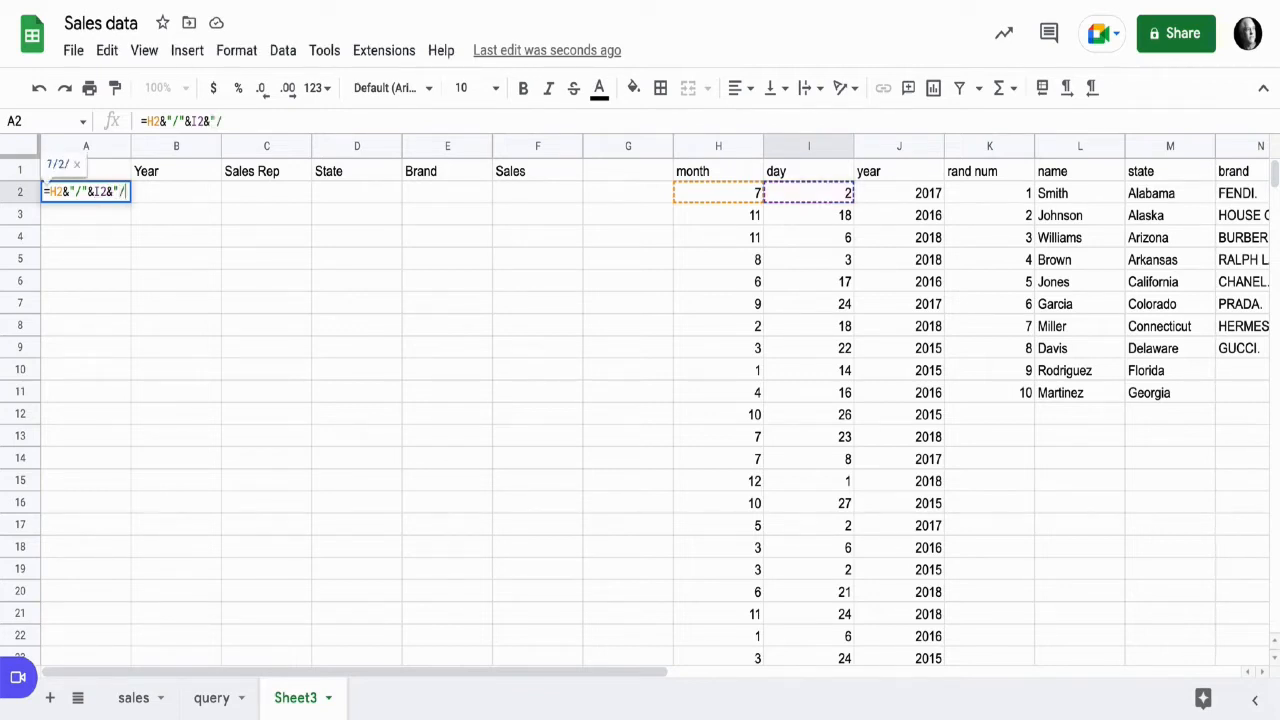
type("\"")
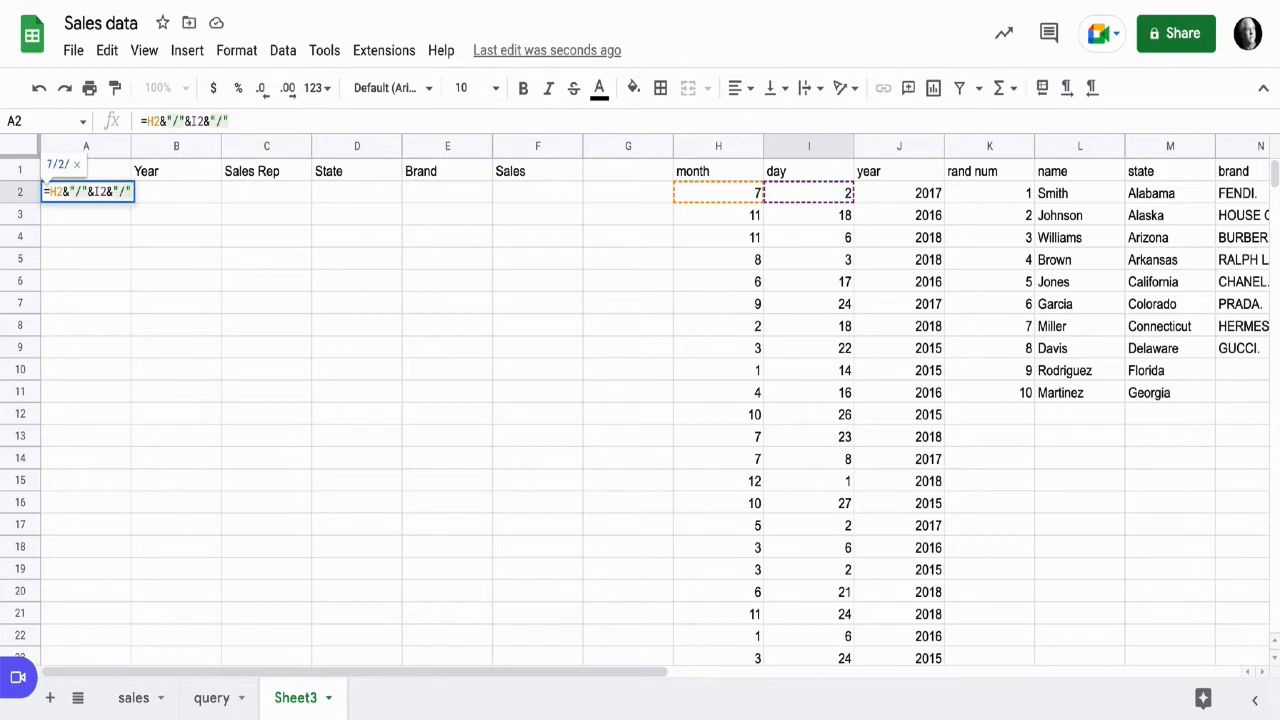
left_click(899, 193)
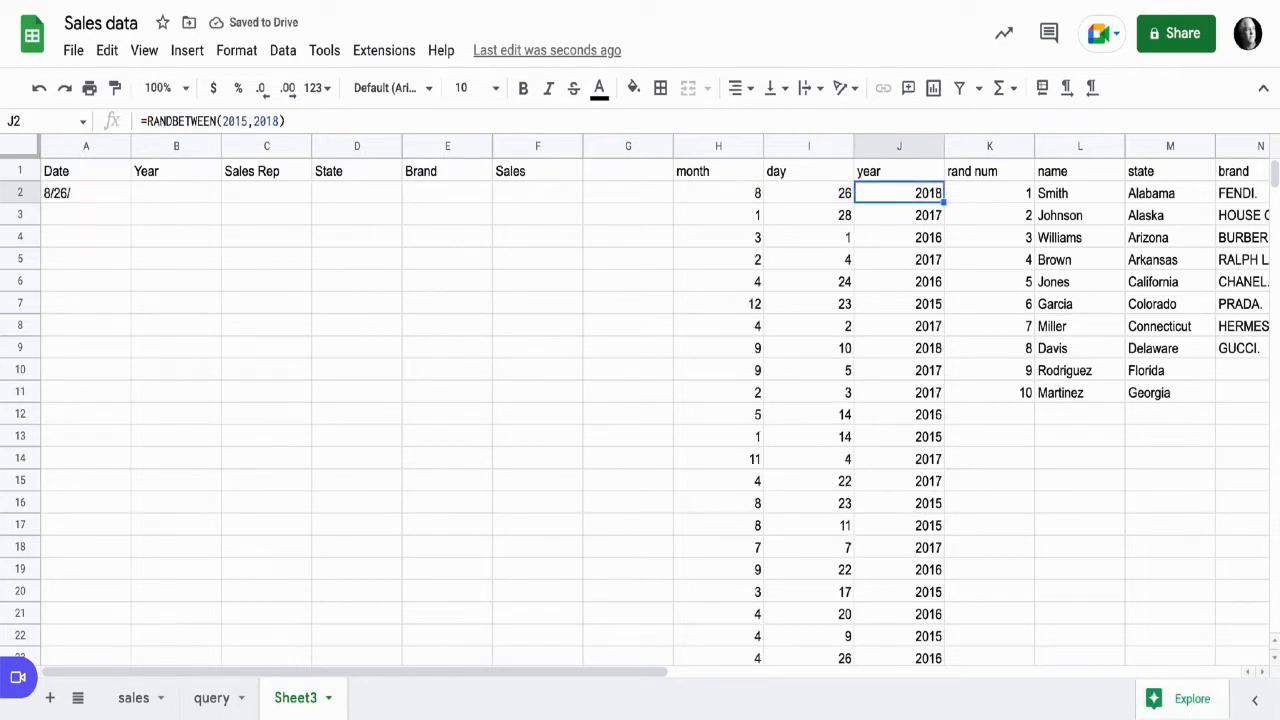
- Append the year reference to the A2 date formula, making it =H2&"/"&I2&"/"&J2
left_click(86, 193)
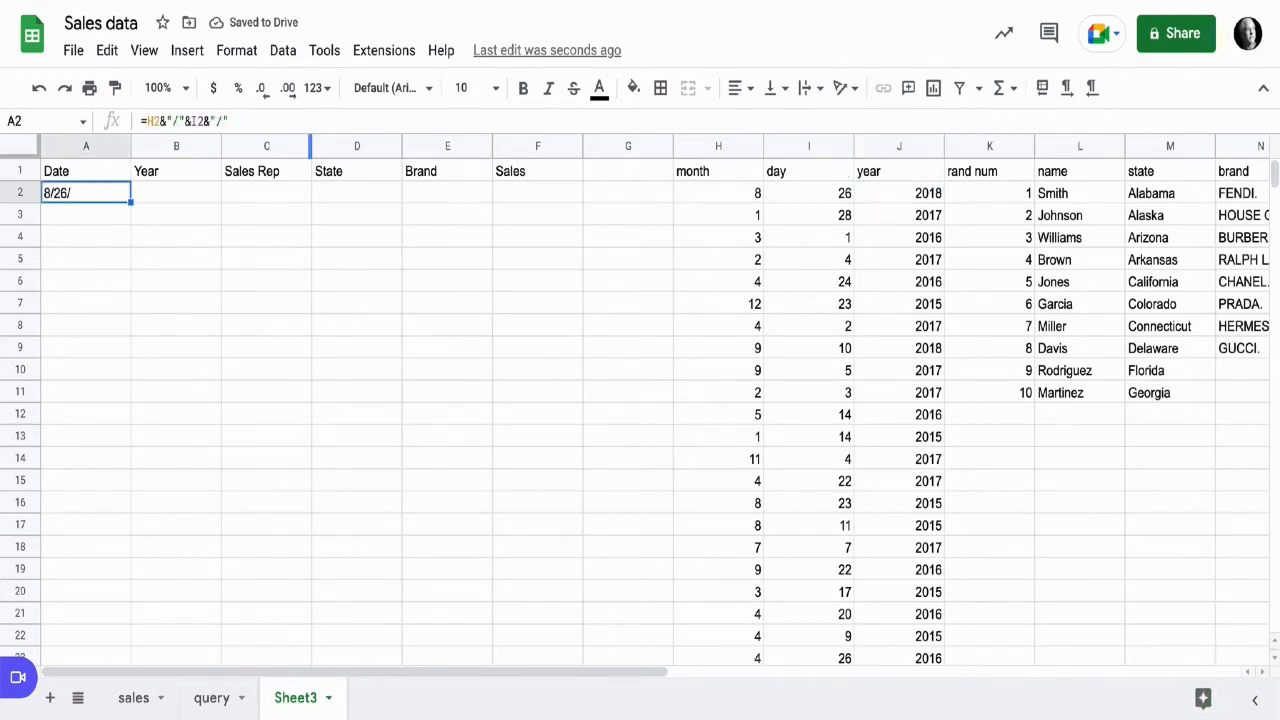
left_click(305, 121)
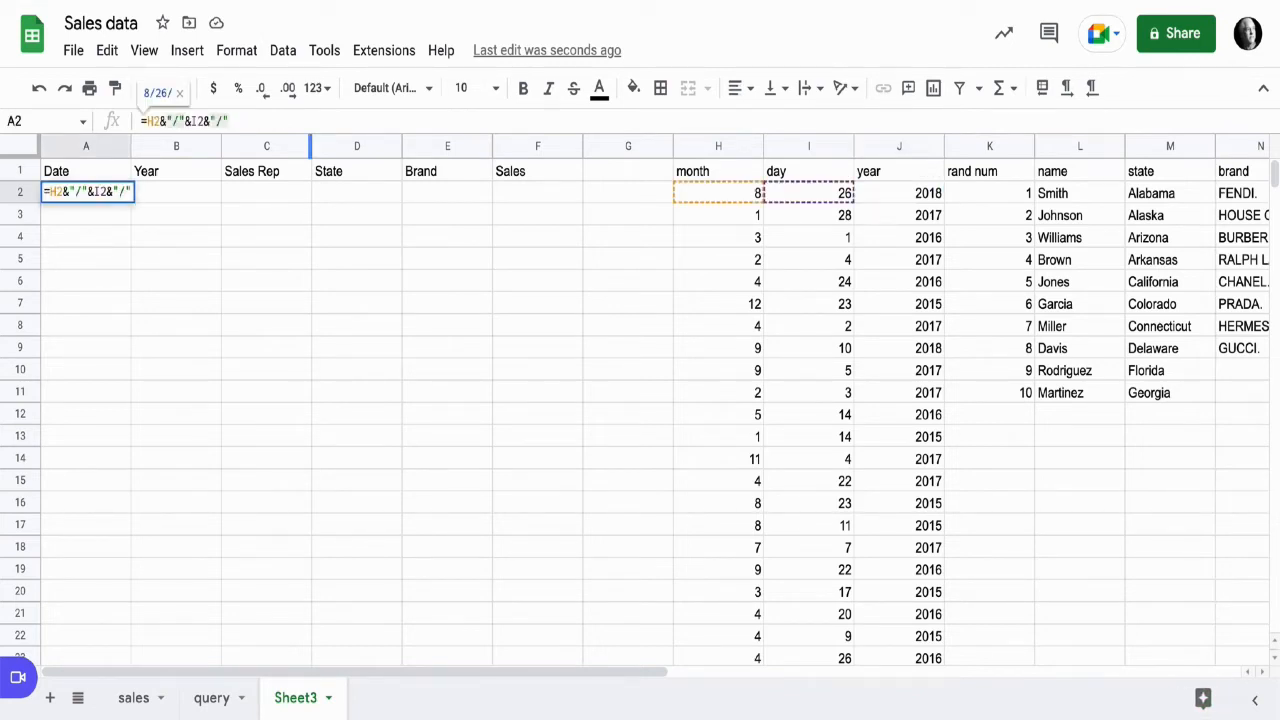
type("&")
left_click(899, 193)
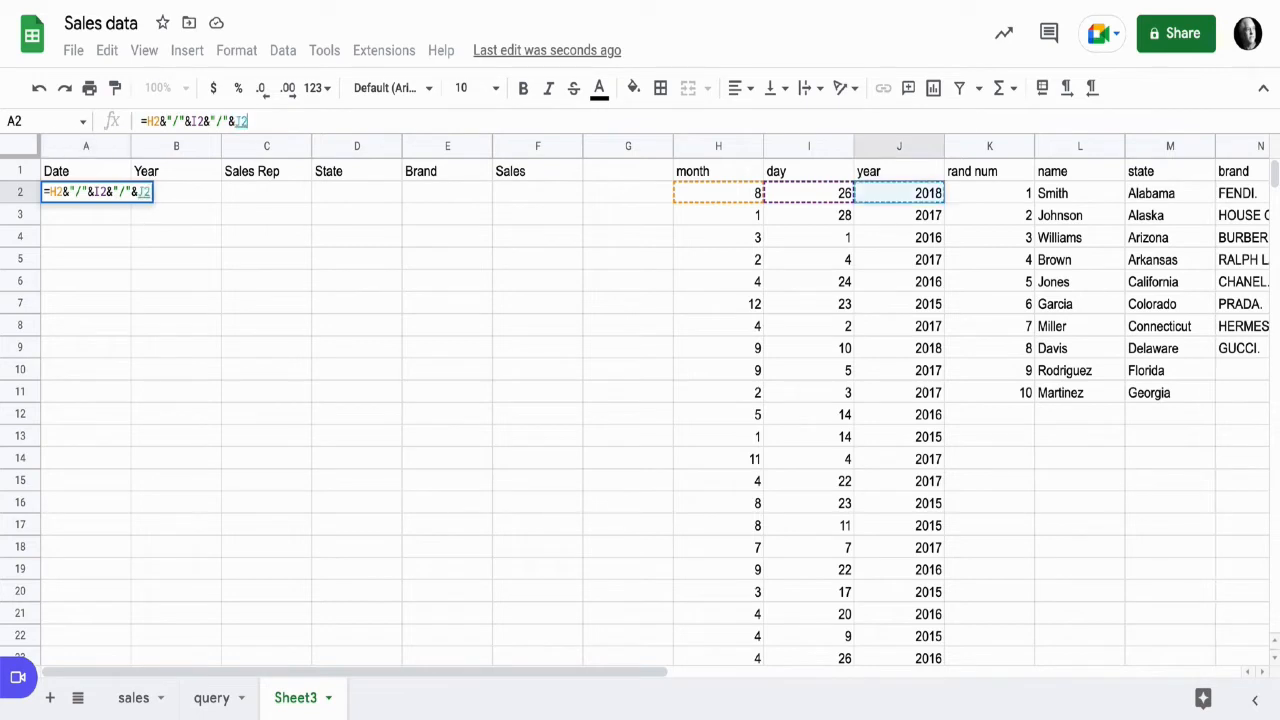
key("Return")
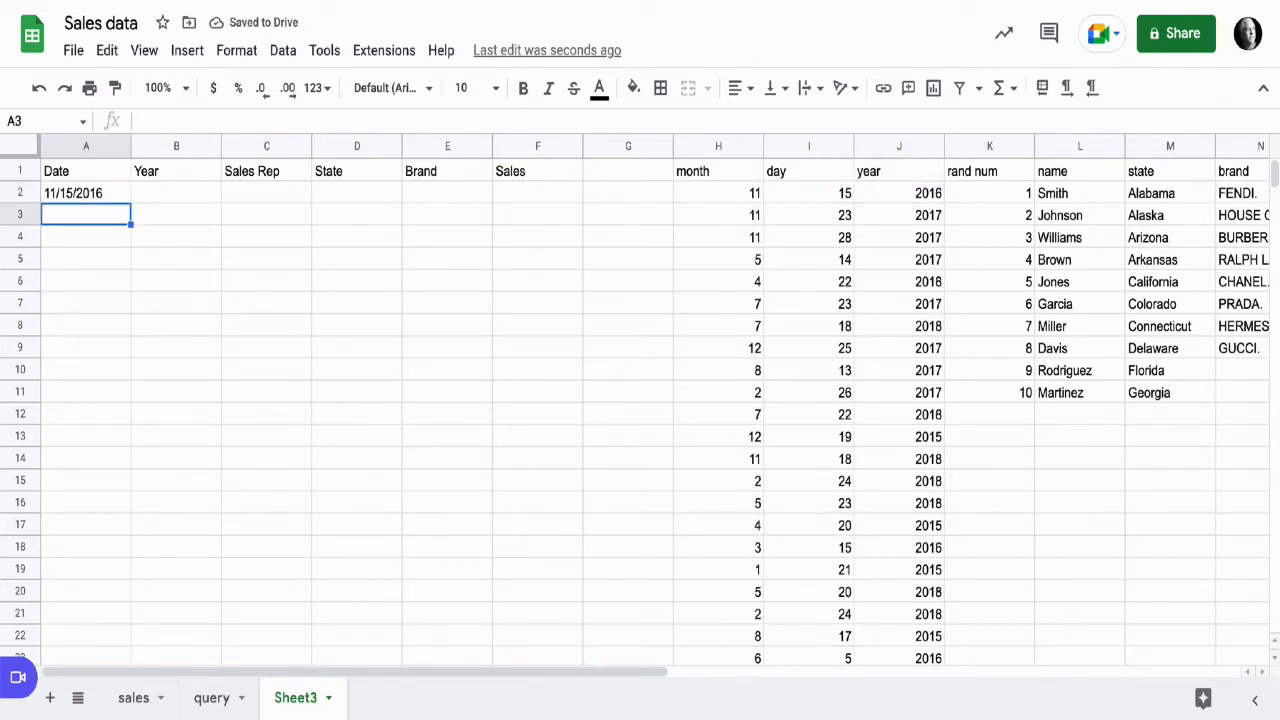
- Copy the date formula from A2 down the Date column to A1000
left_click(86, 193)
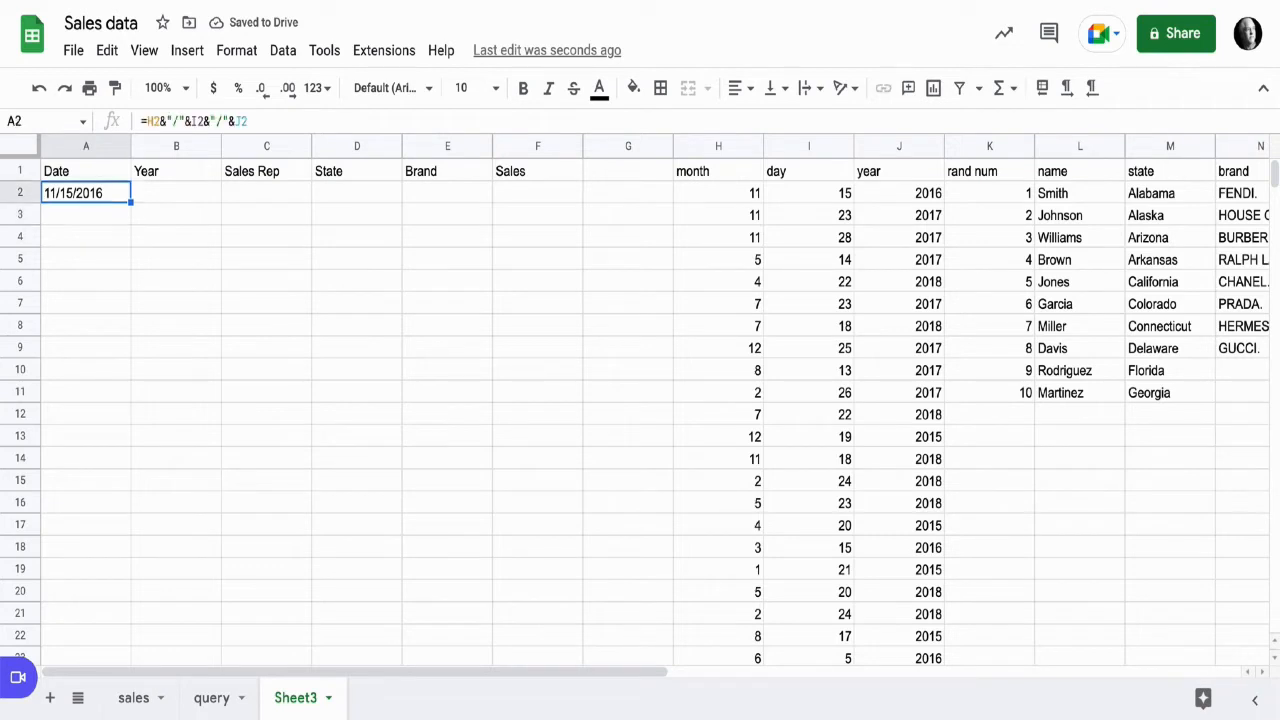
key("ctrl+c")
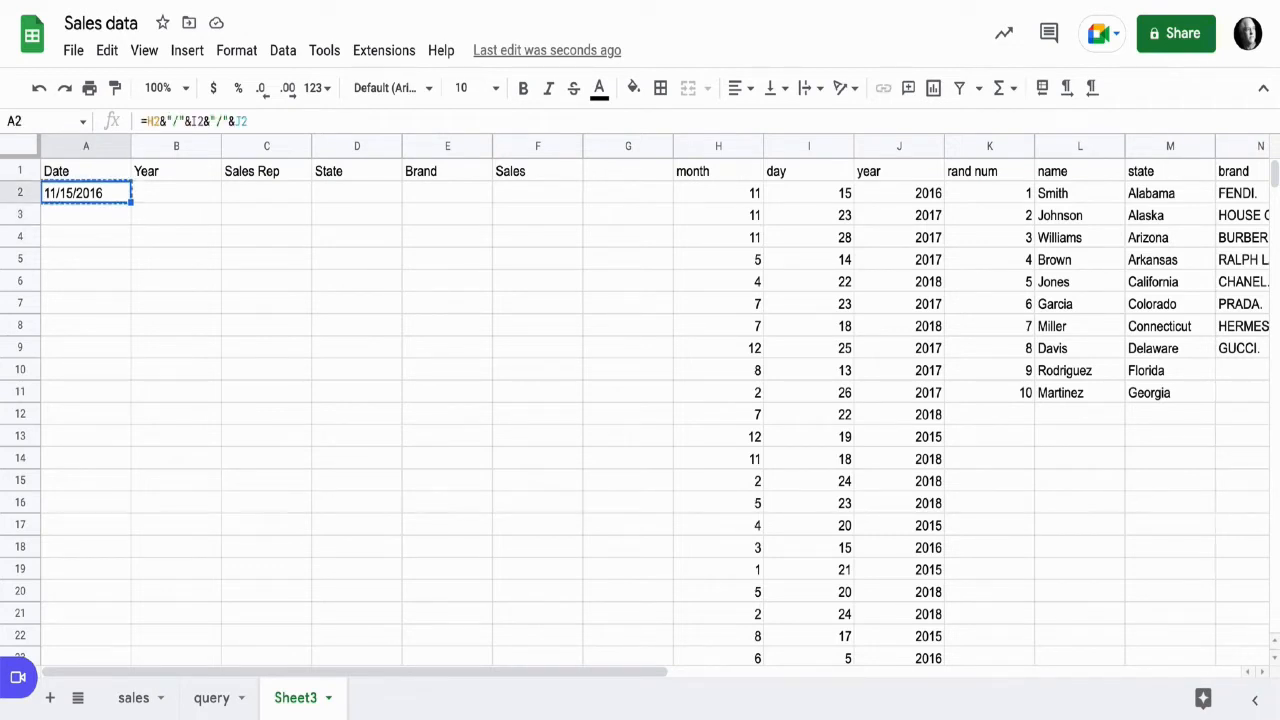
left_click(86, 215)
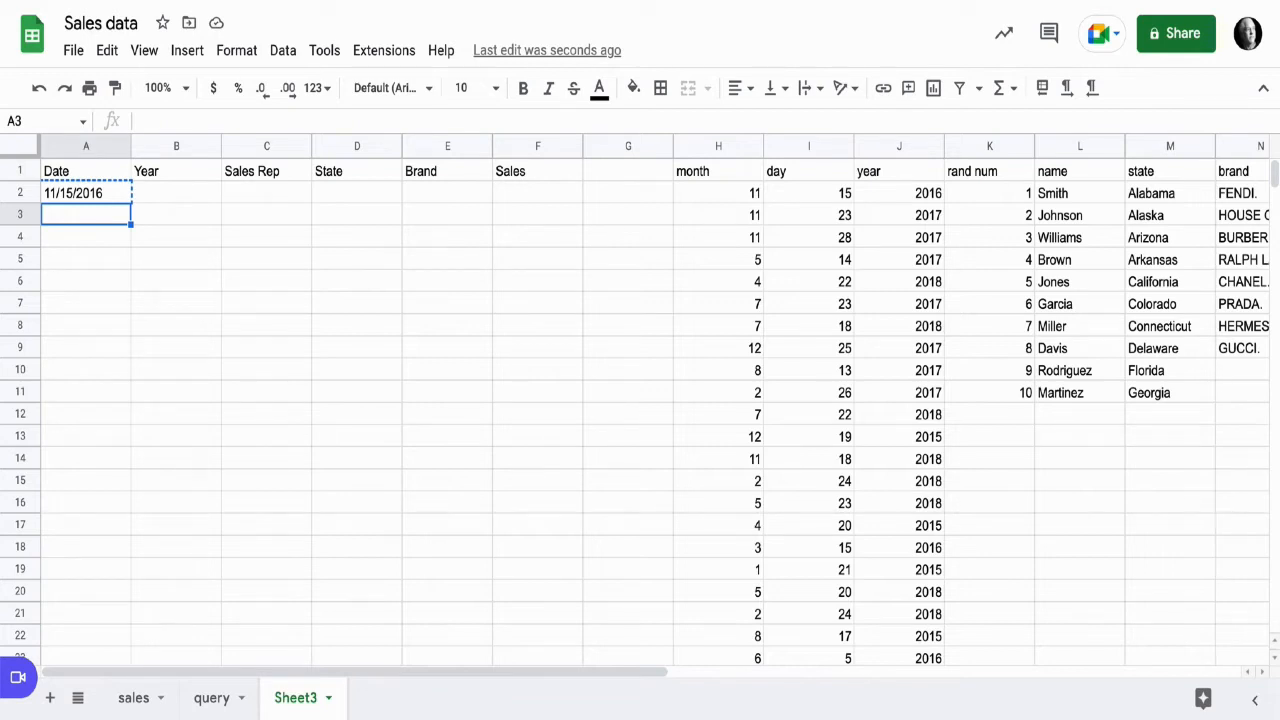
key("ctrl+shift+Down")
key("ctrl+v")
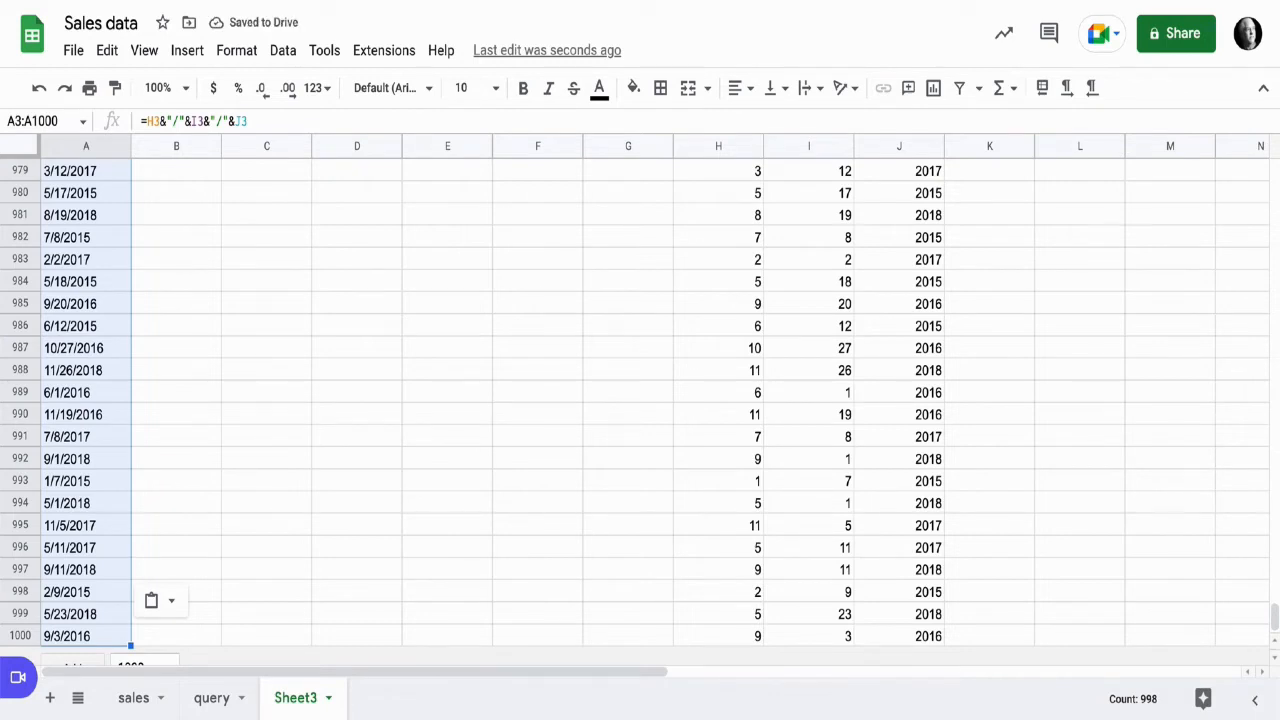
key("ctrl+Down")
key("ctrl+shift+Up")
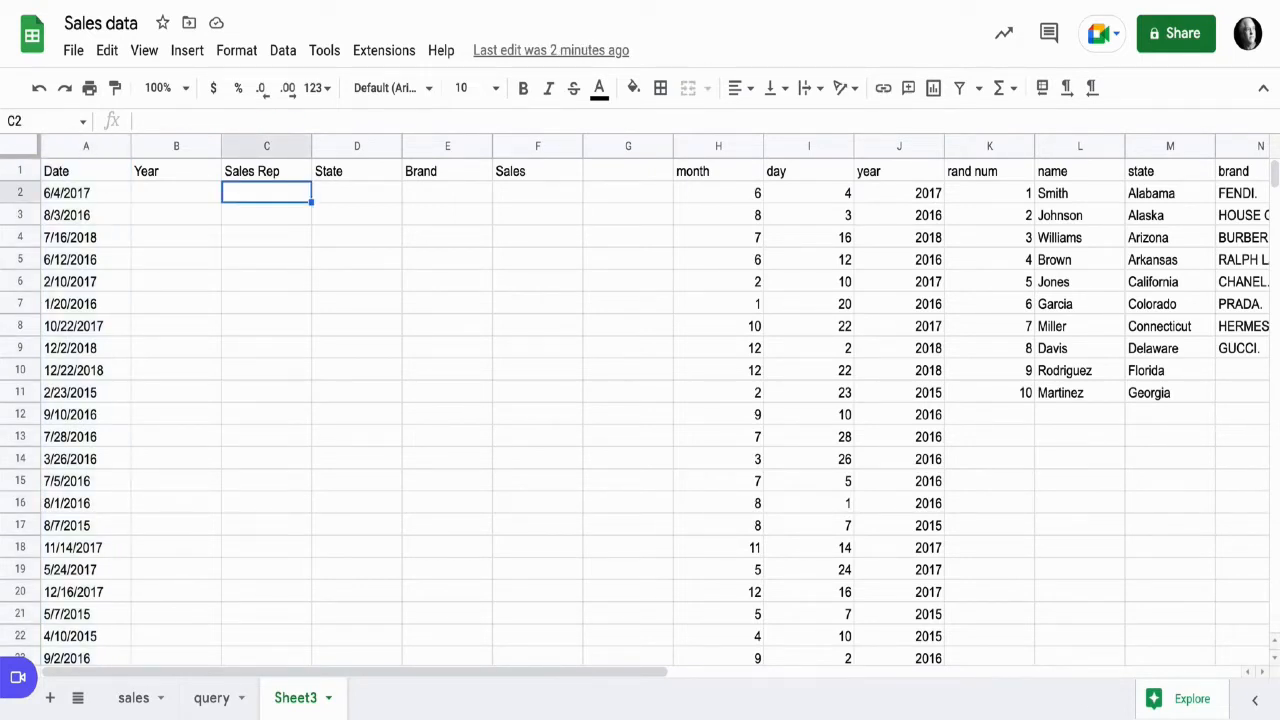
- Begin a VLOOKUP formula in C2 under Sales Rep, using RANDBETWEEN(1,10) as the search key
type("=")
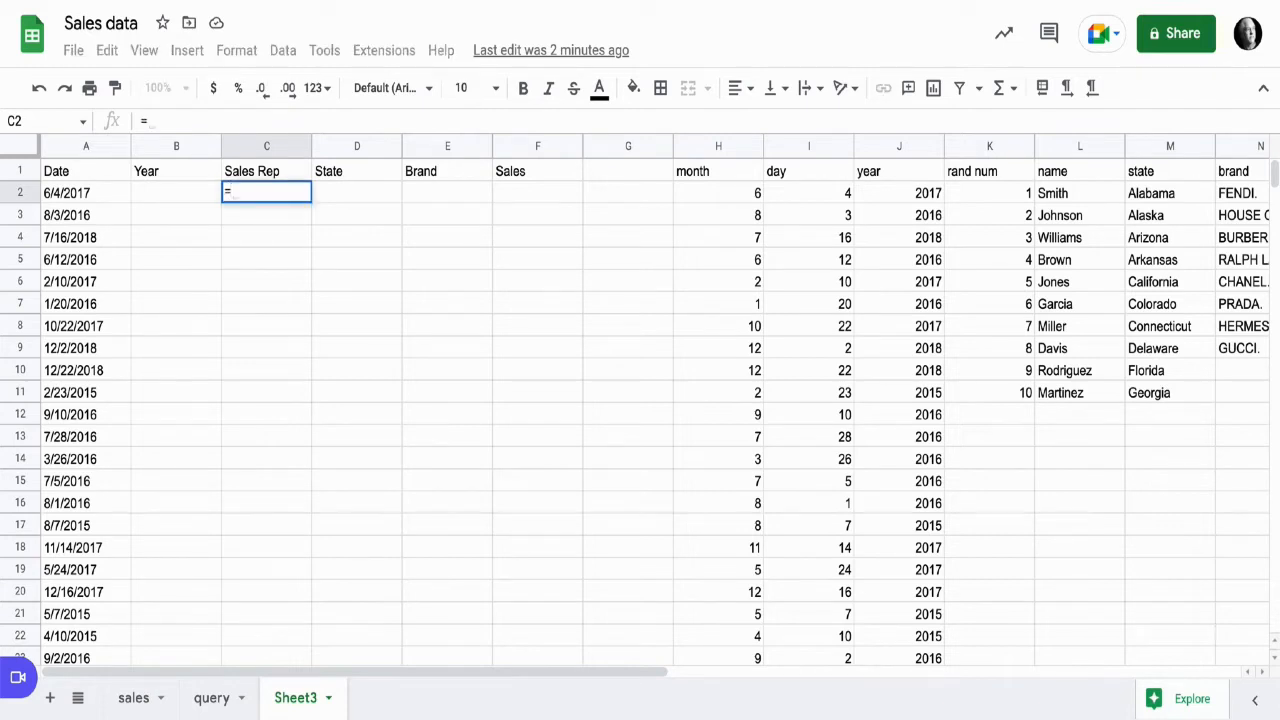
type("vlook")
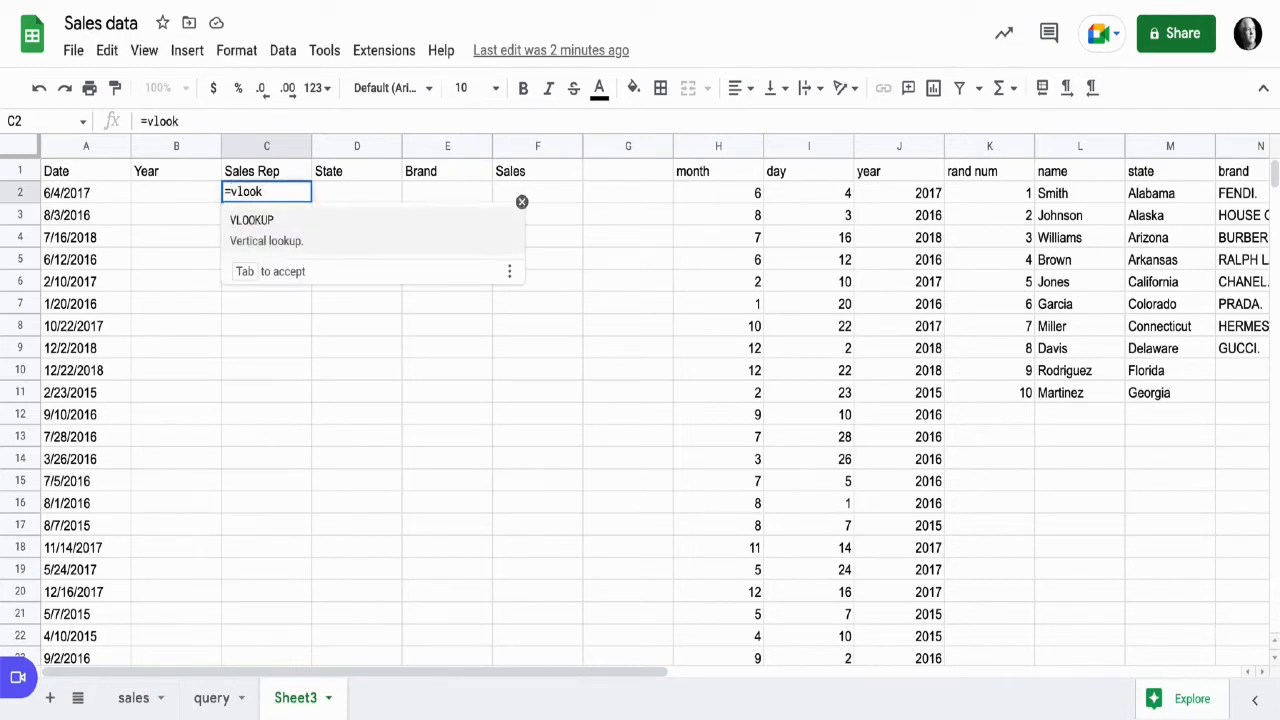
key("Tab")
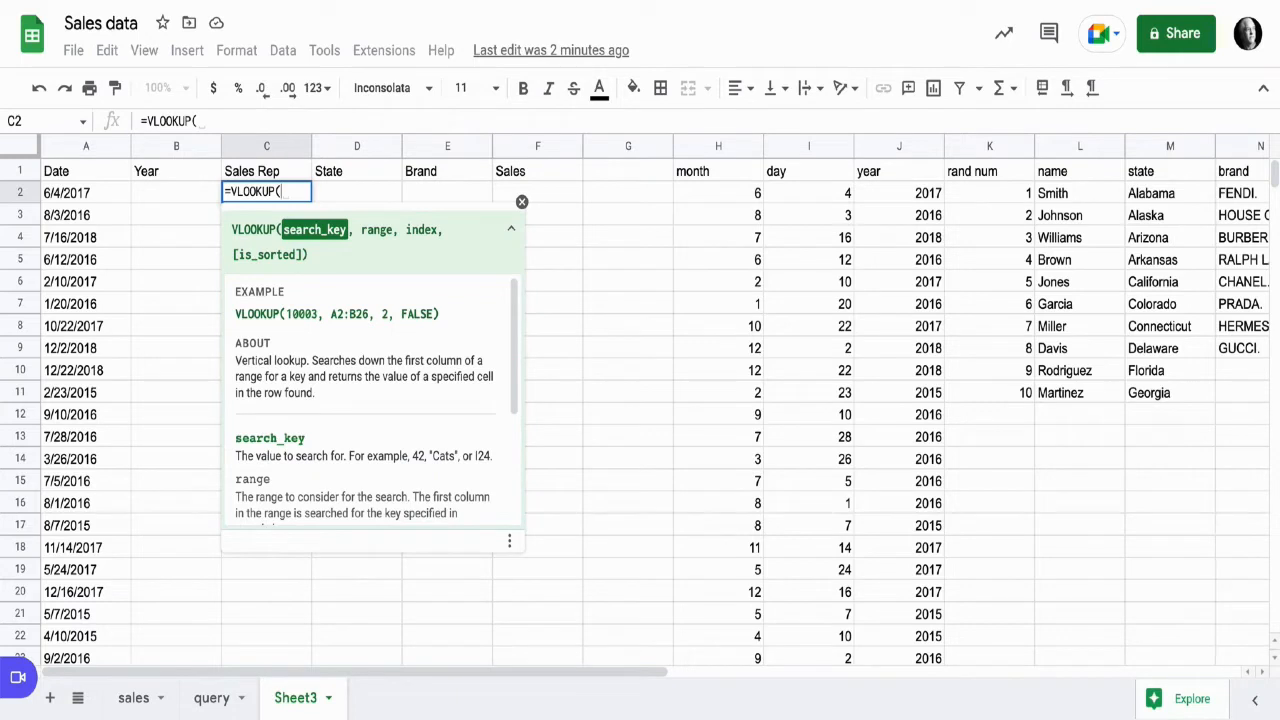
type("rand")
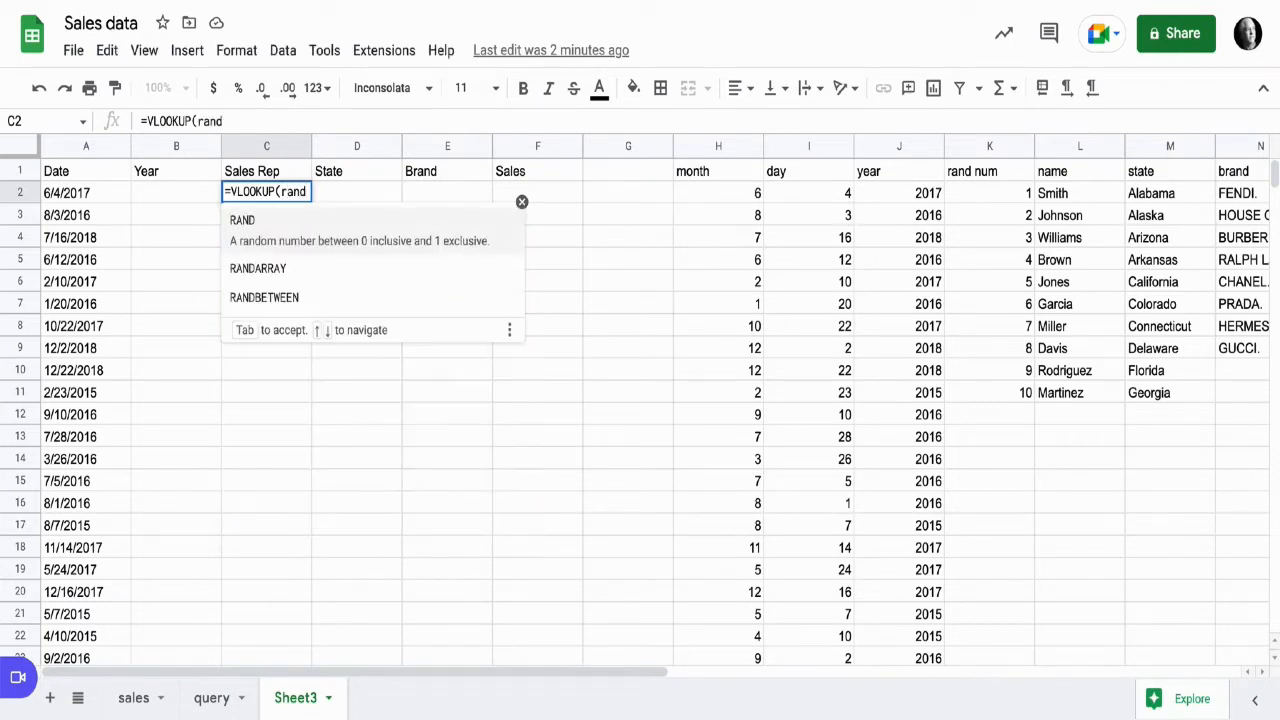
key("Down")
key("Down")
key("Tab")
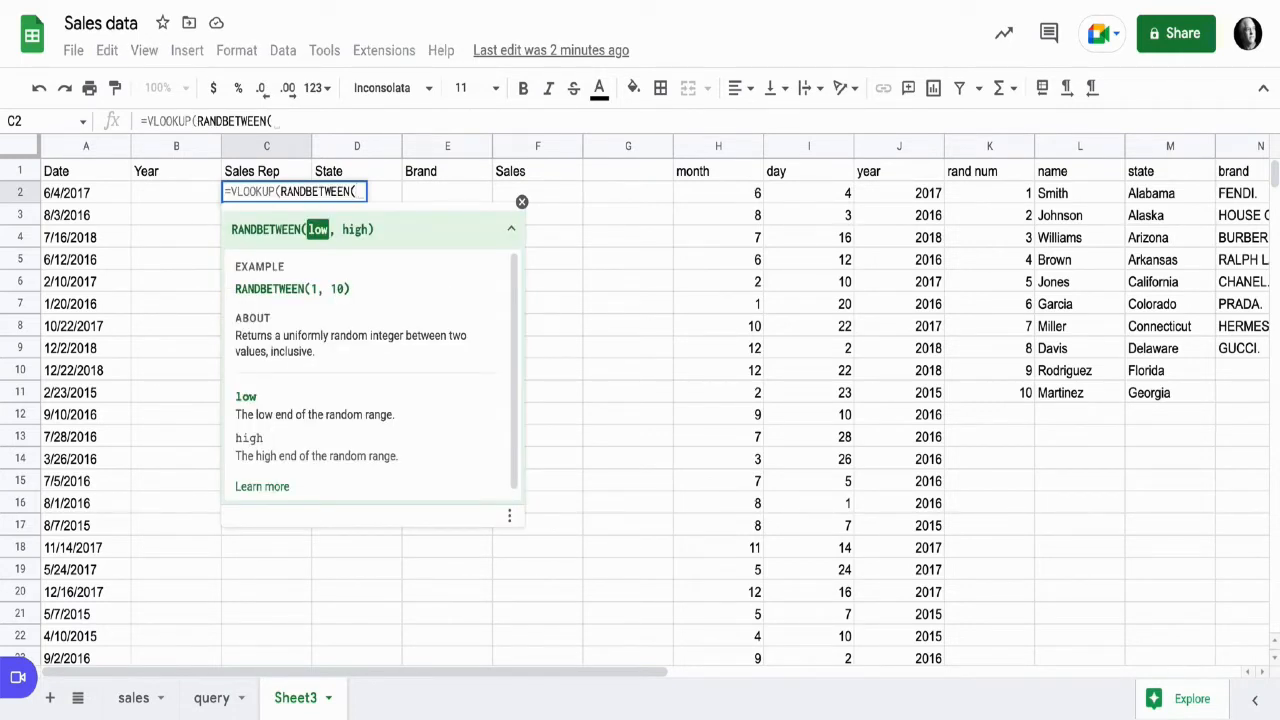
type("1,10")
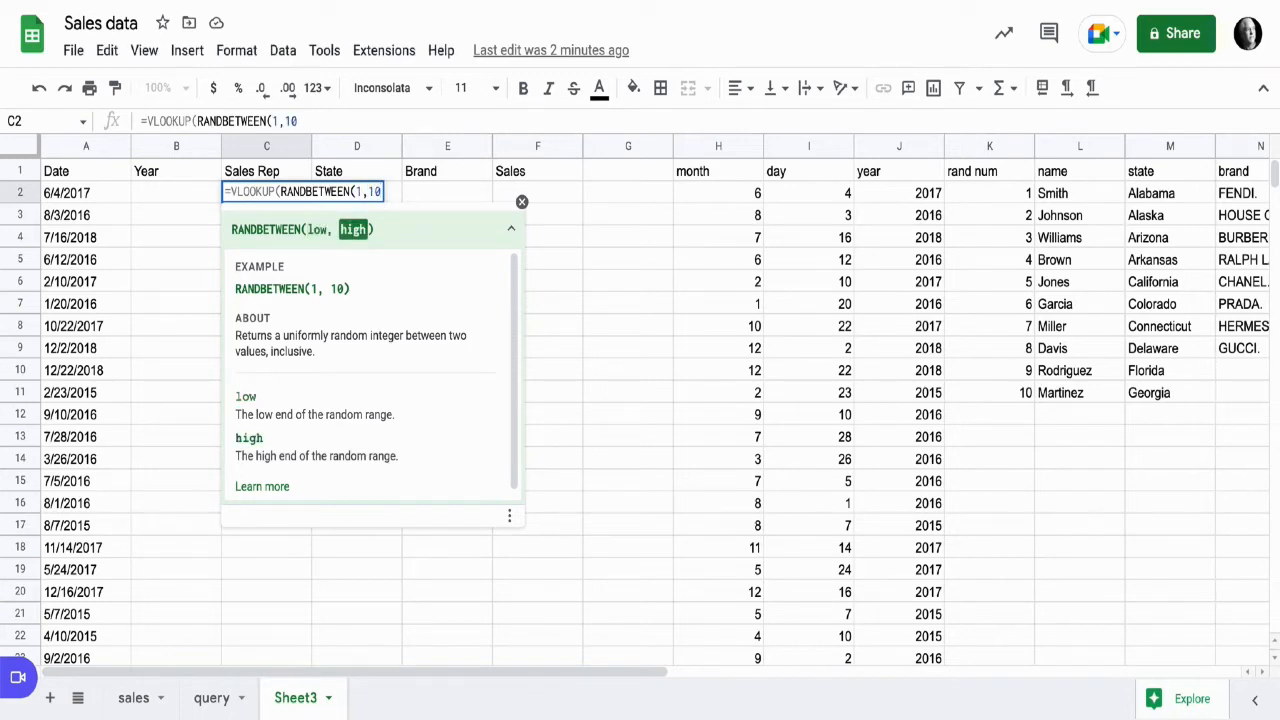
type(")")
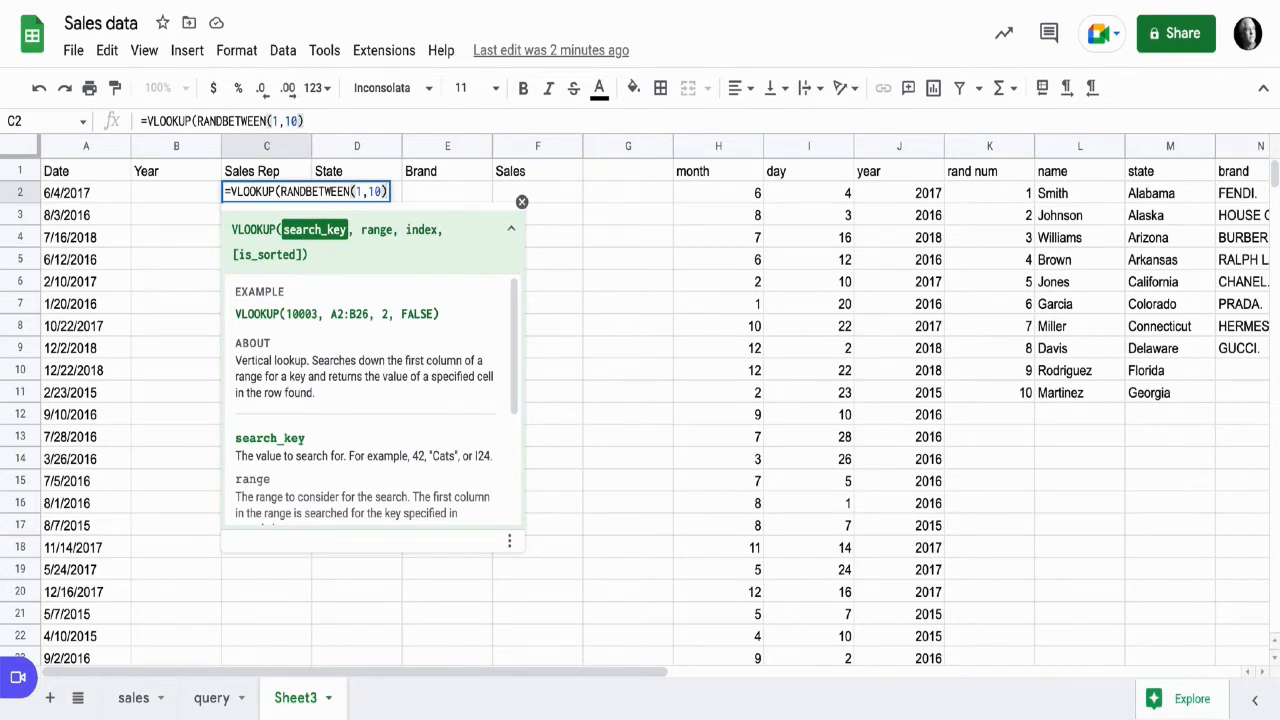
type(",")
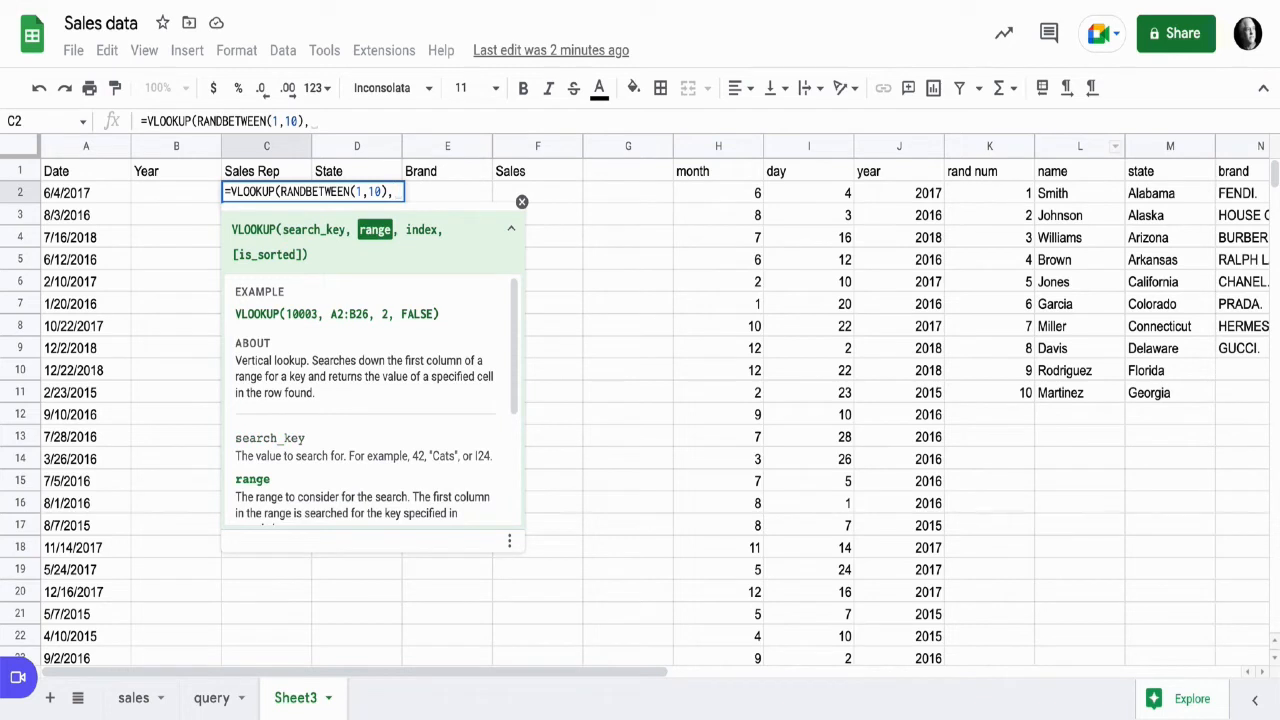
- Complete the C2 lookup with the absolute range $K$1:$N$11, column index 2 and FALSE for exact matching
left_click_drag(990, 171, 1240, 392)
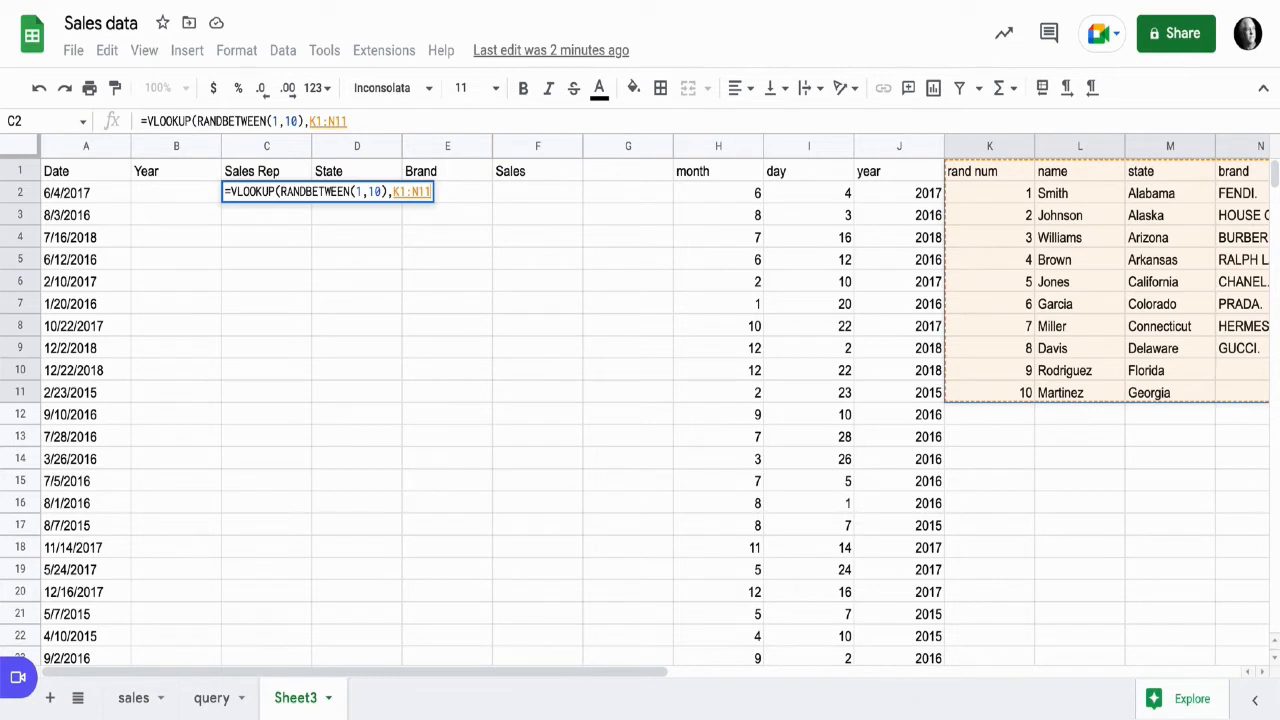
key("F4")
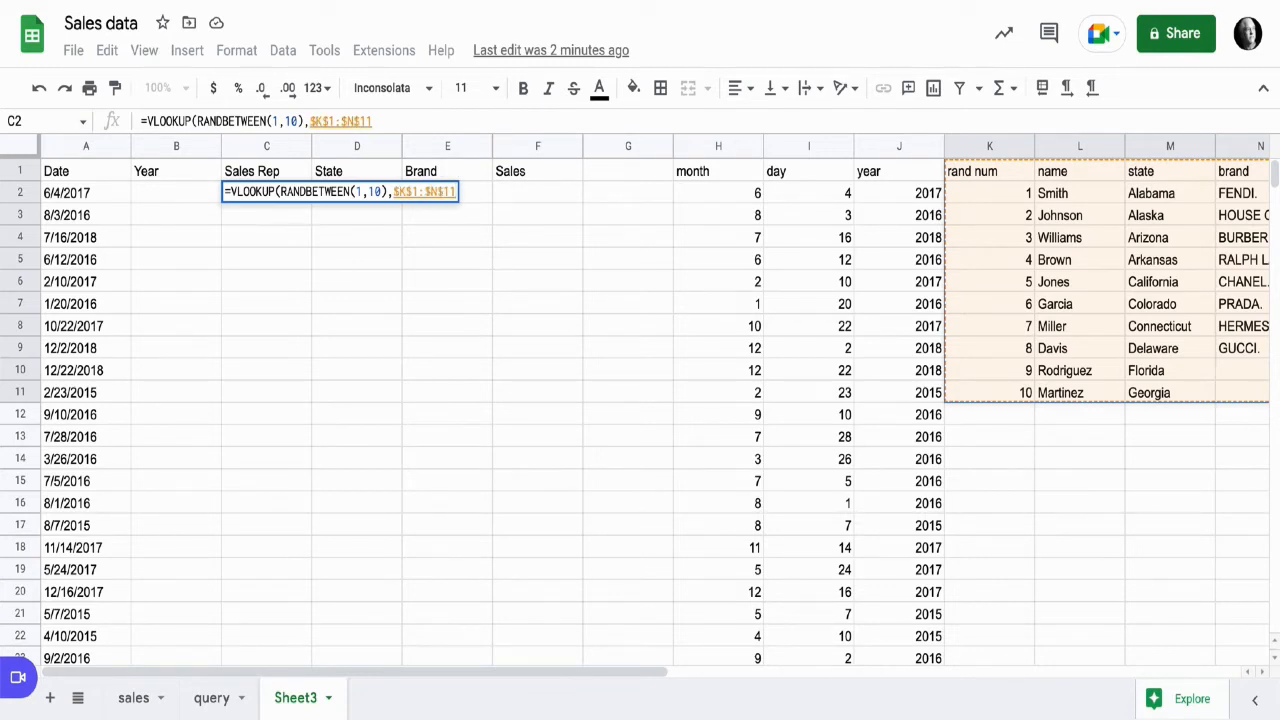
type(",")
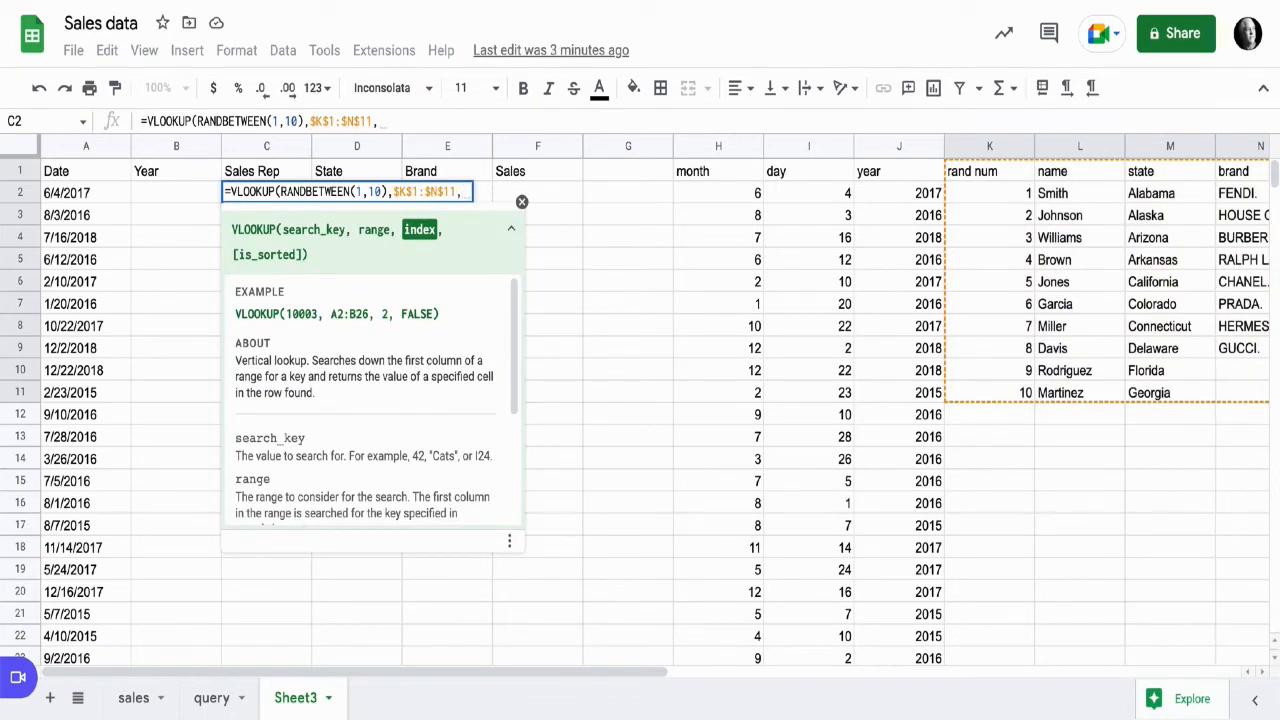
type("2")
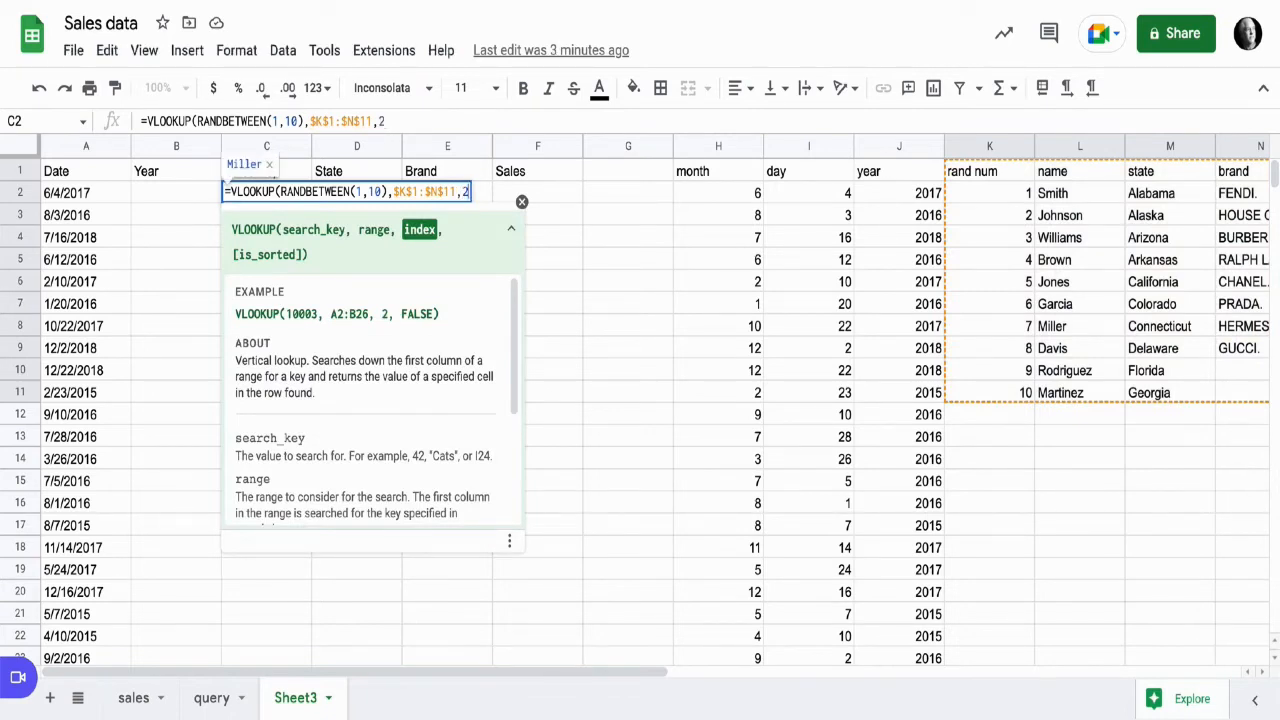
type(",")
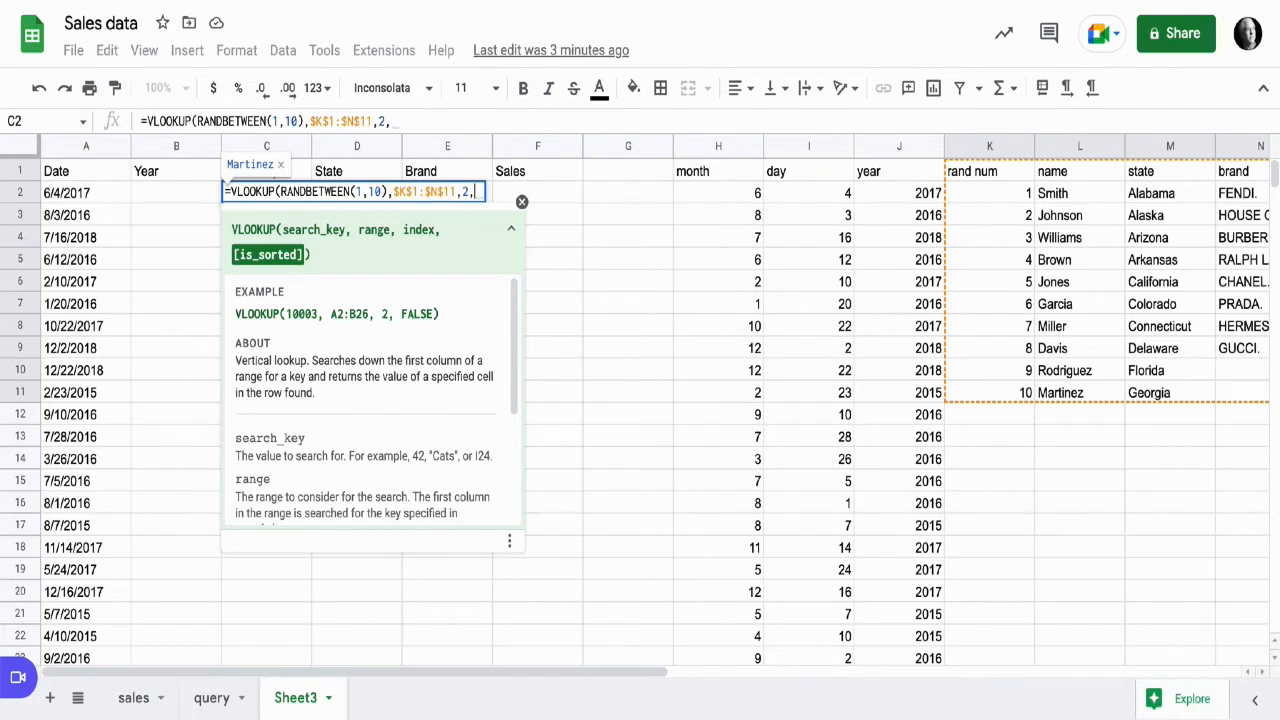
type("FA")
key("BackSpace")
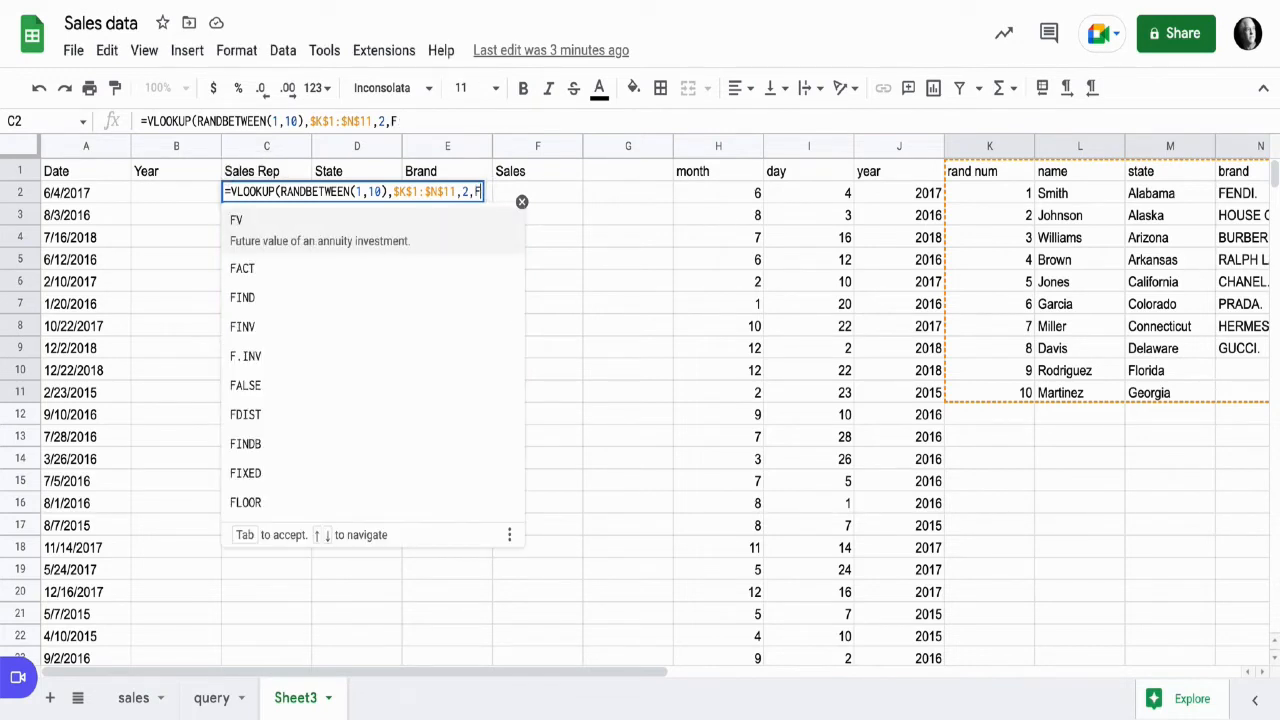
type("ALS")
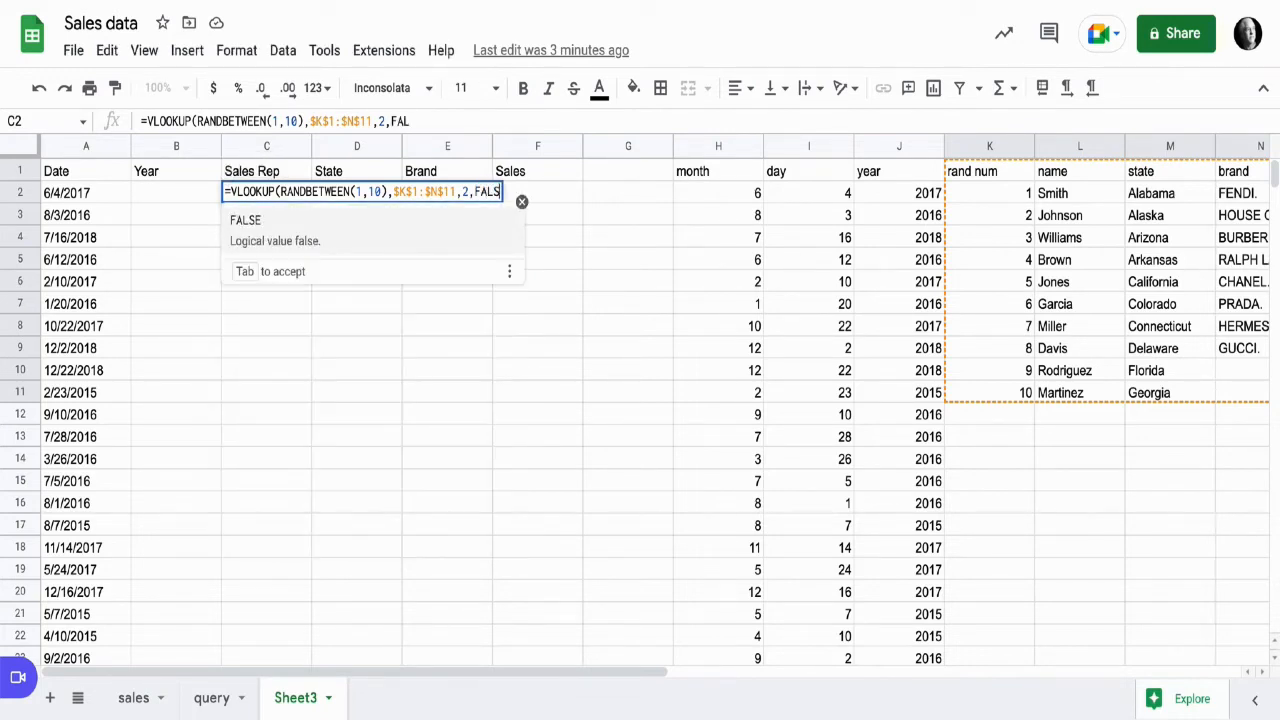
key("Tab")
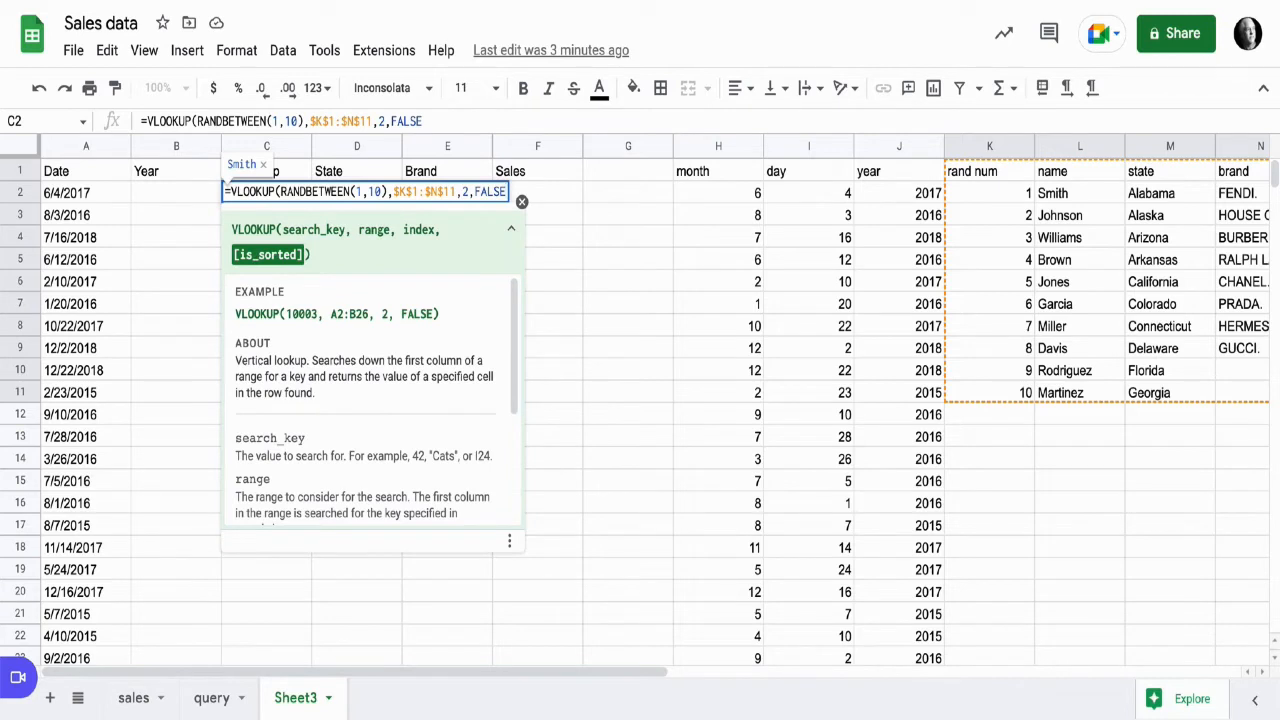
type(")")
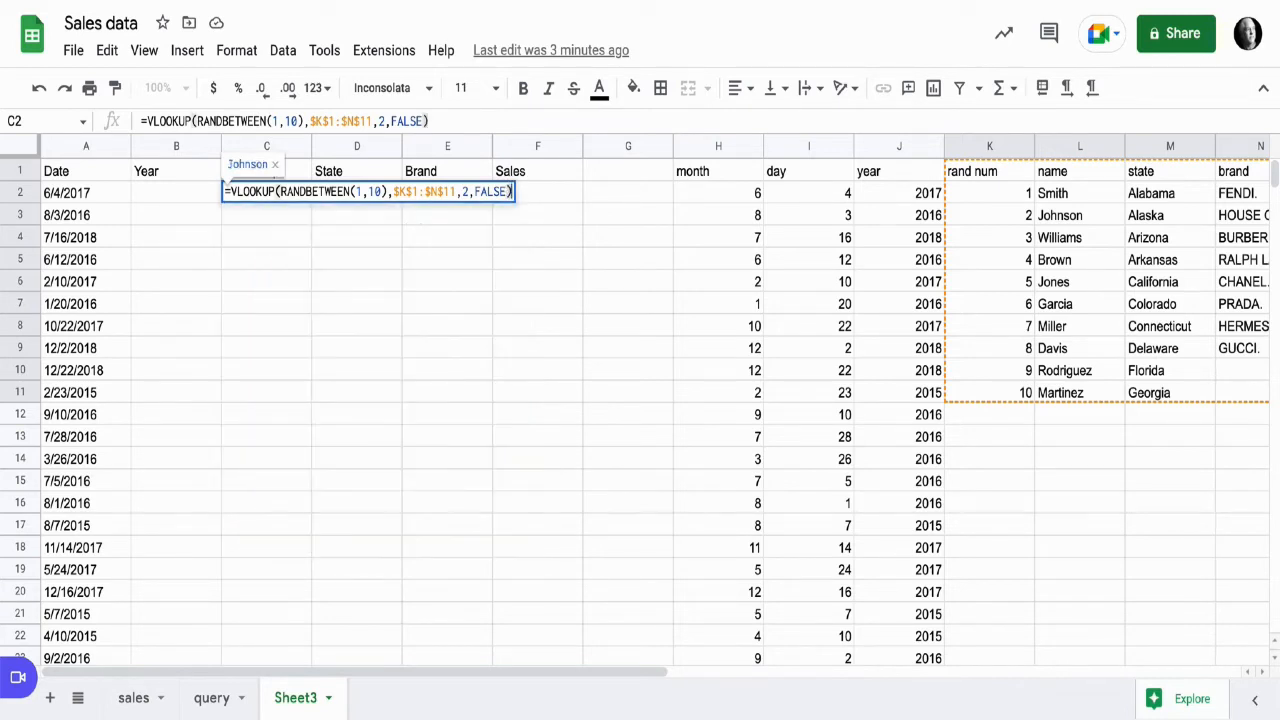
key("Return")
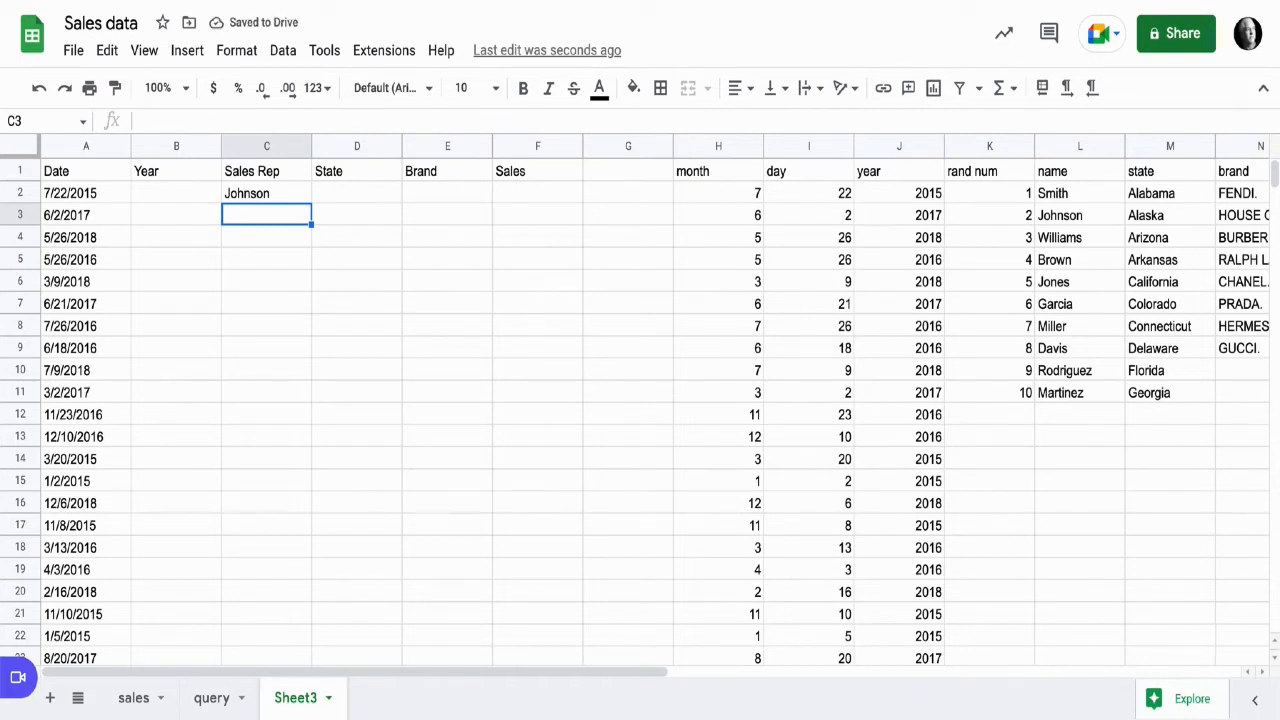
- Copy the lookup formula from C2 across to the State and Brand cells D2:E2
left_click(266, 193)
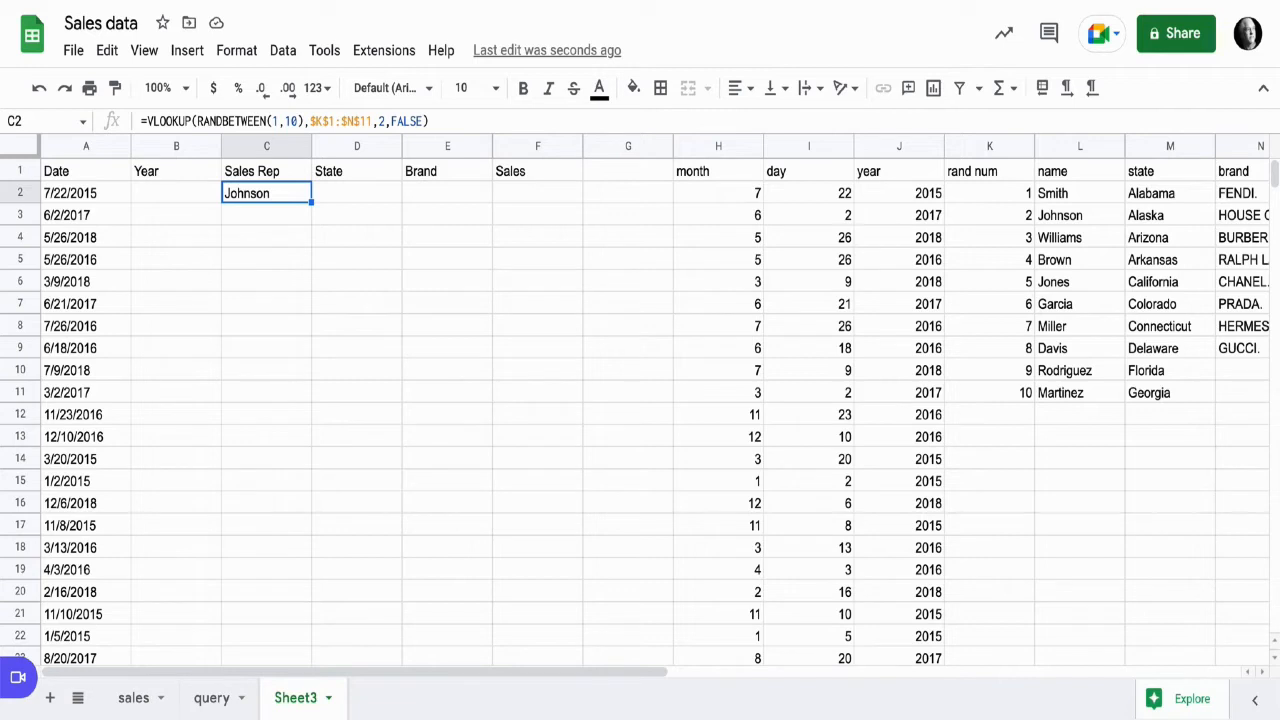
key("shift+Right")
key("shift+Right")
key("ctrl+r")
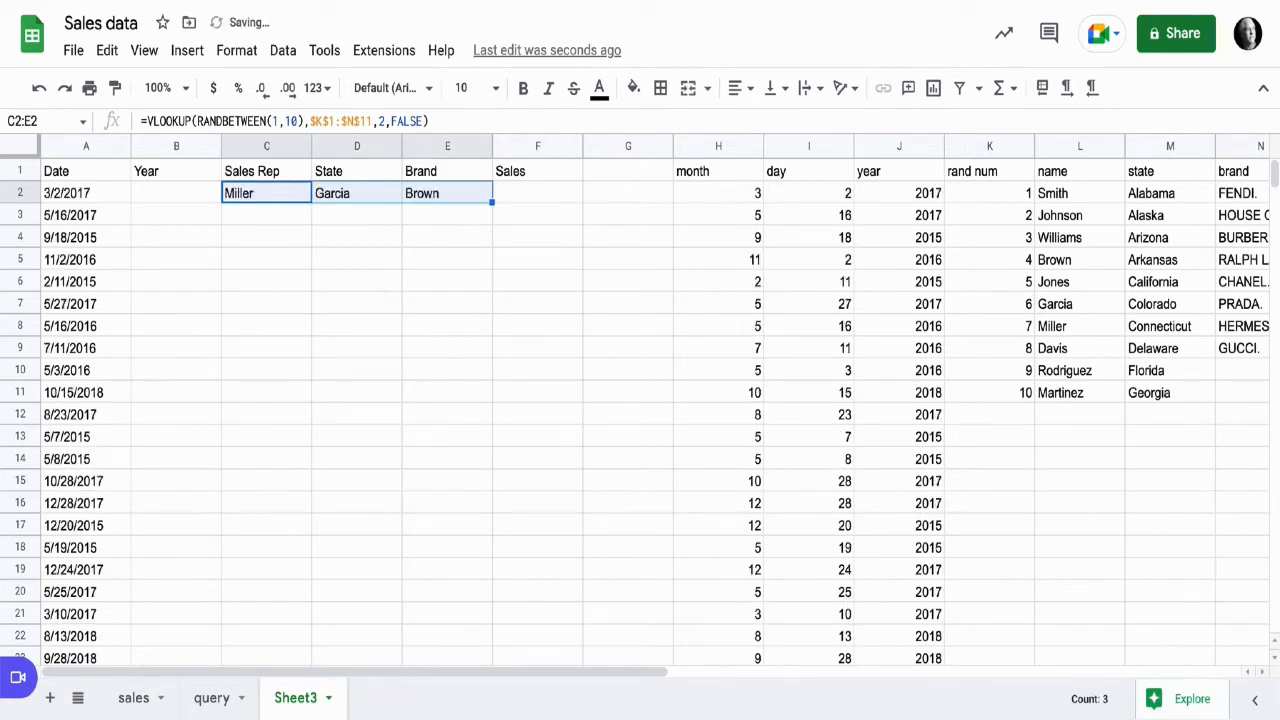
- Change the column index of the State lookup formula in D2 to 3
left_click(357, 193)
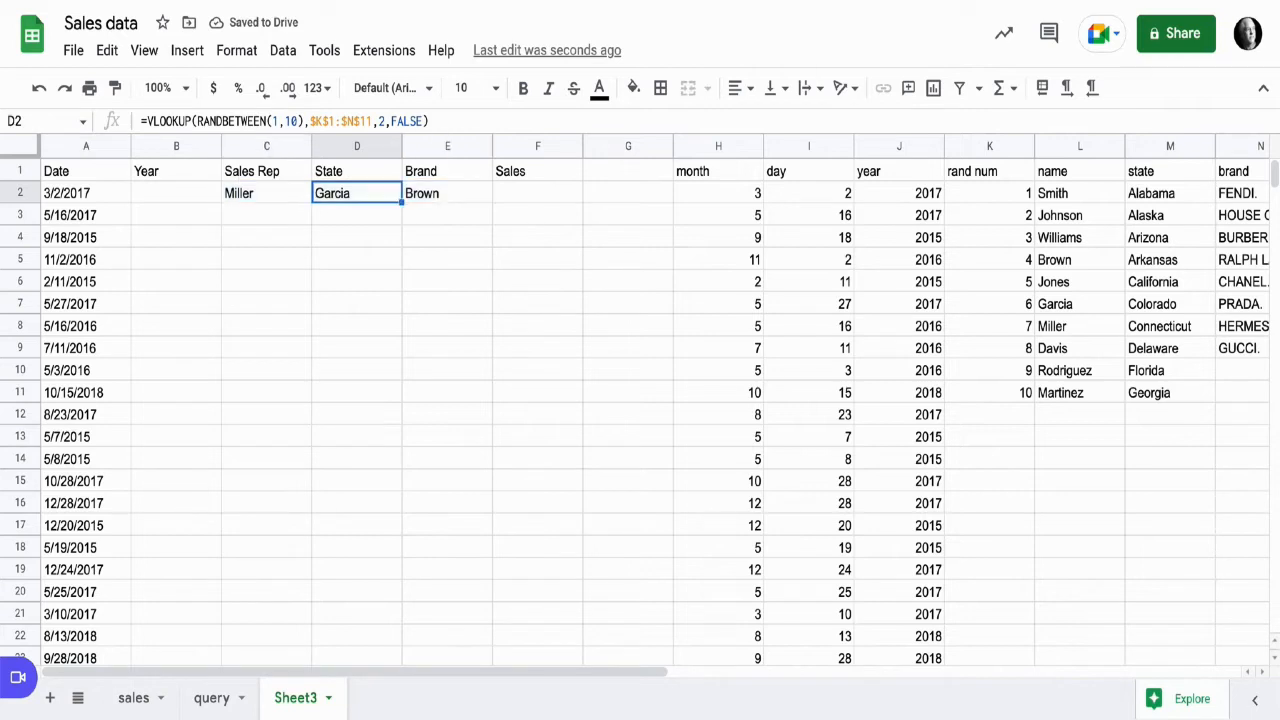
left_click(385, 121)
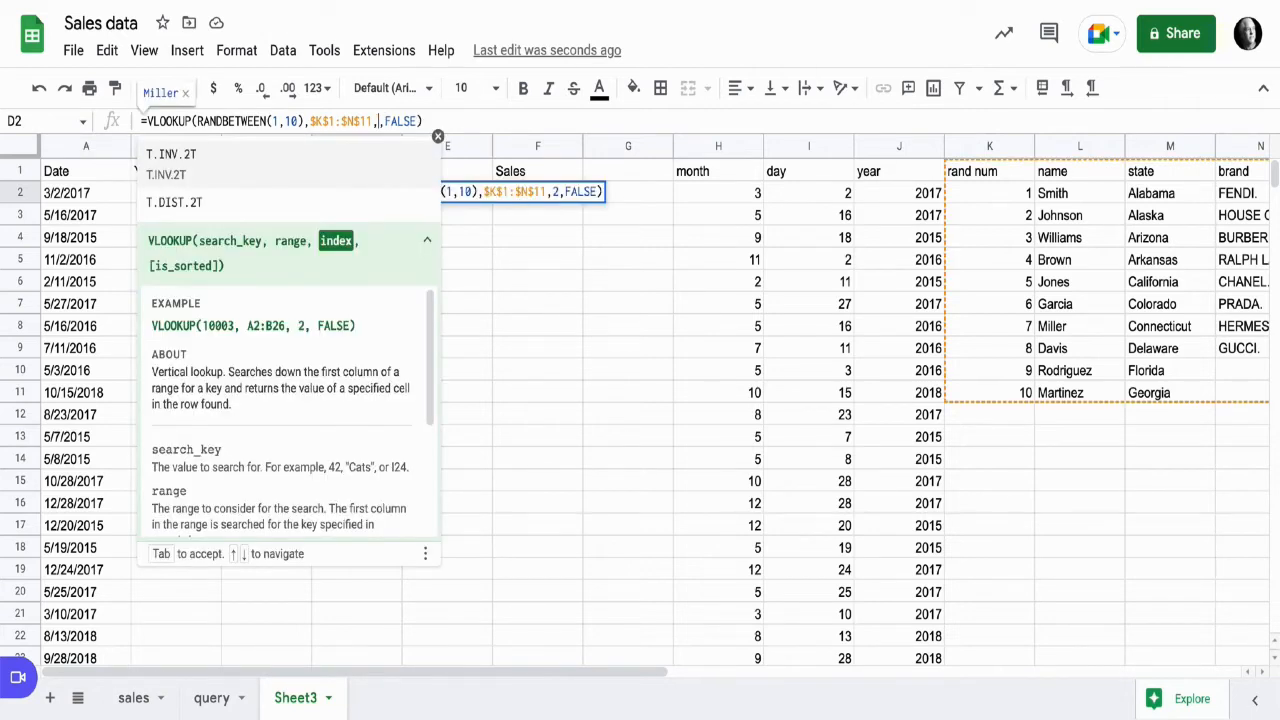
key("BackSpace")
type("3")
key("Return")
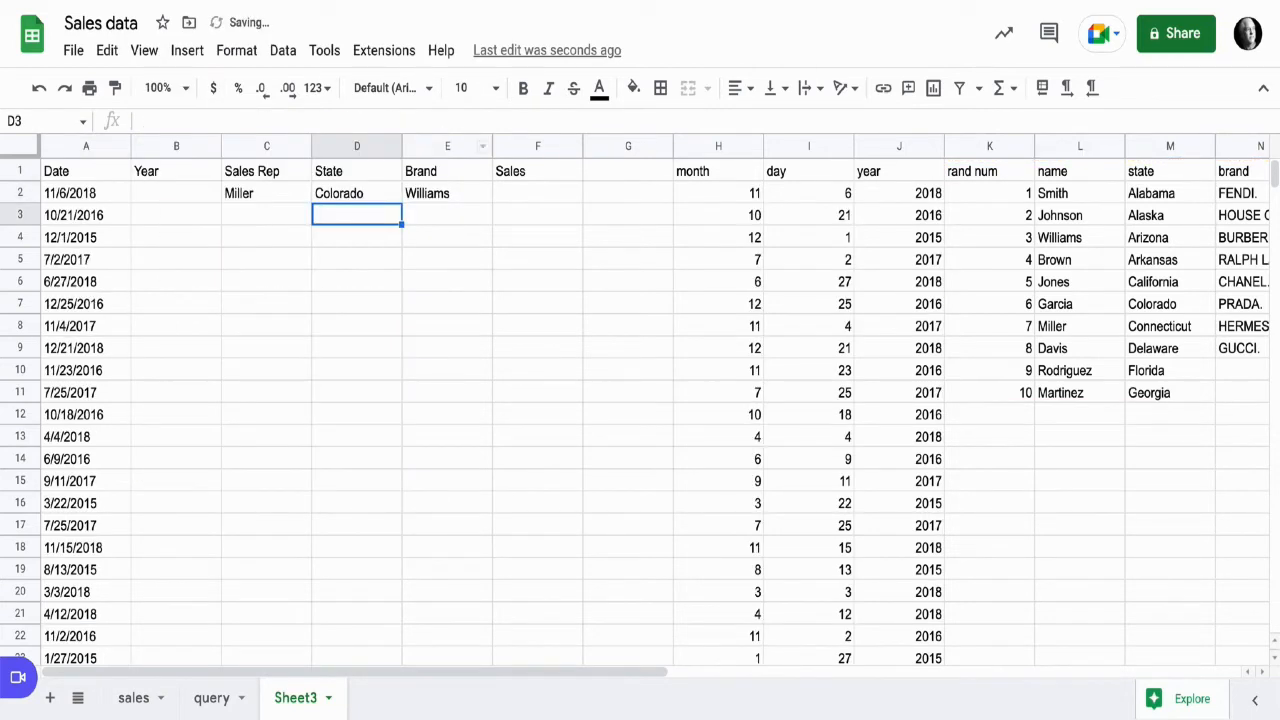
- In the Brand lookup formula in E2, set the column index to 3 and the RANDBETWEEN upper limit to 8
left_click(447, 193)
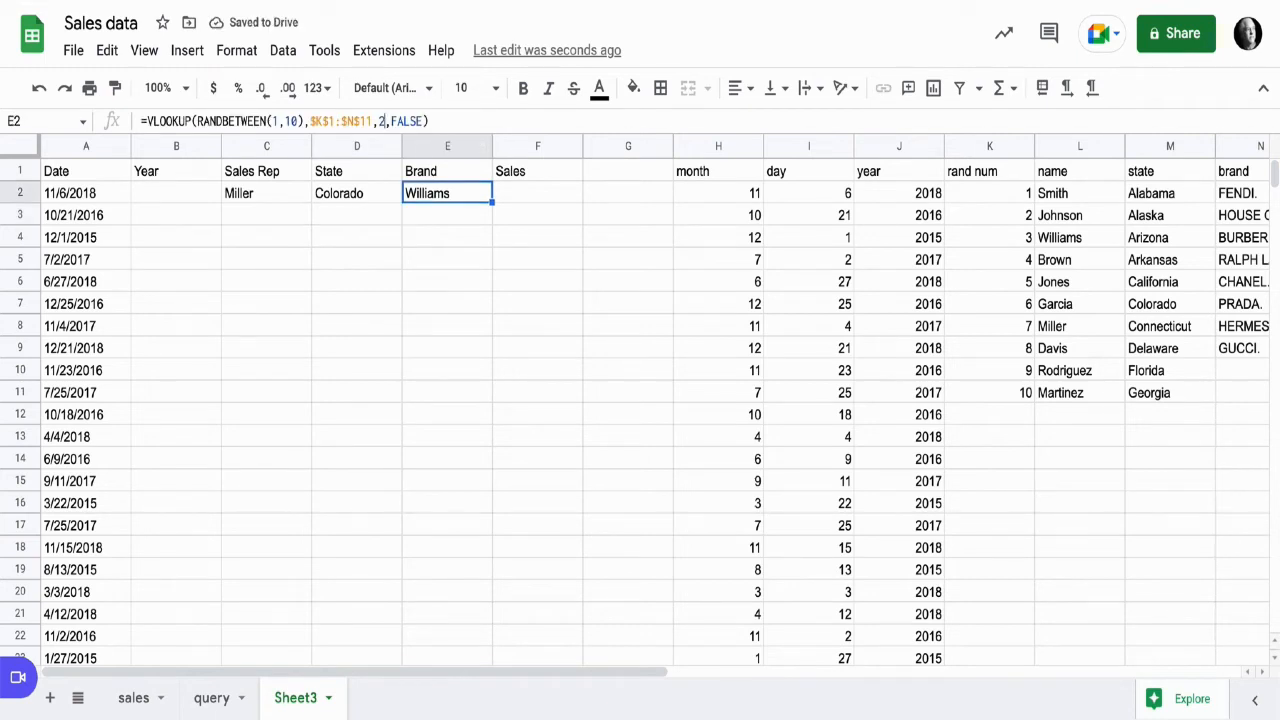
left_click(385, 121)
key("BackSpace")
type("3")
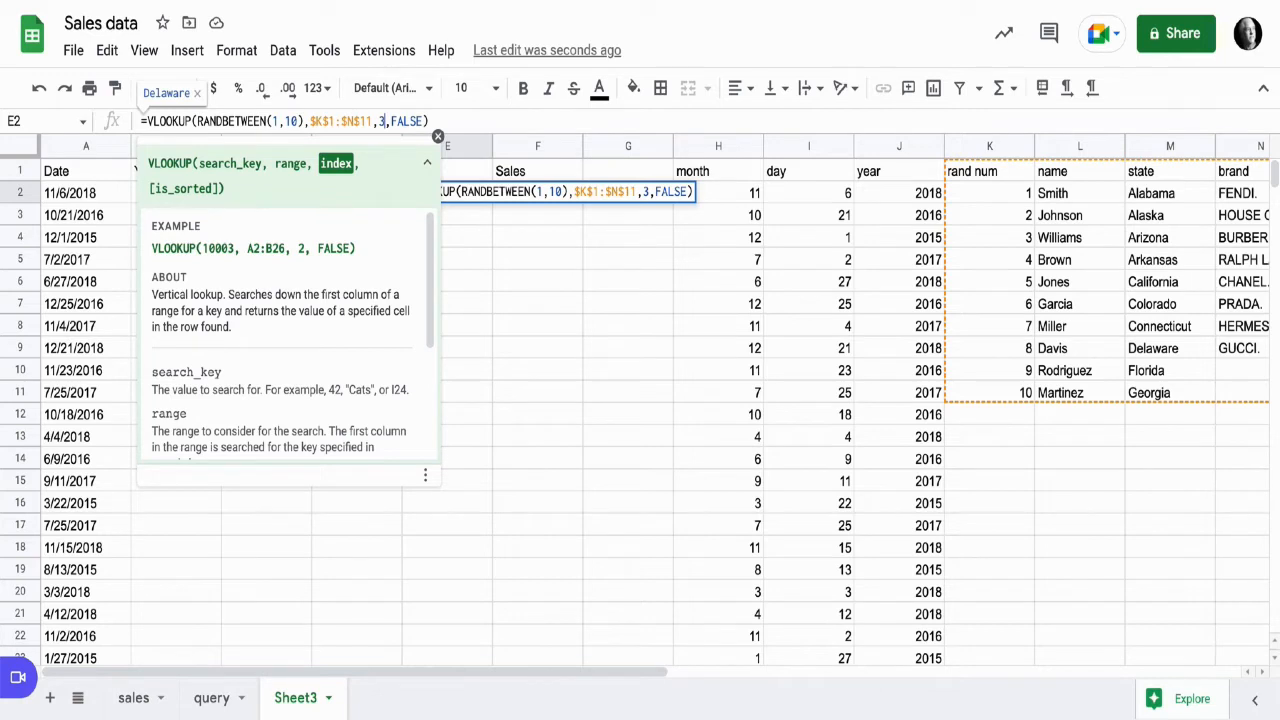
left_click(299, 121)
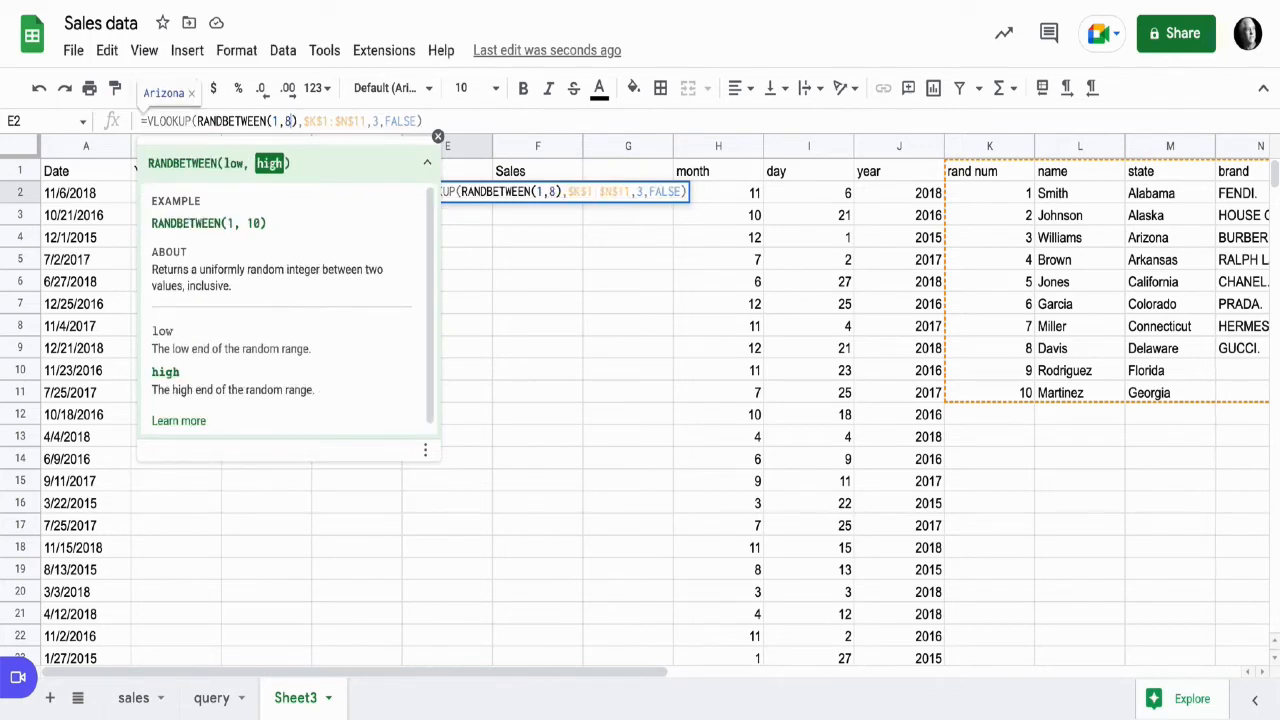
key("Return")
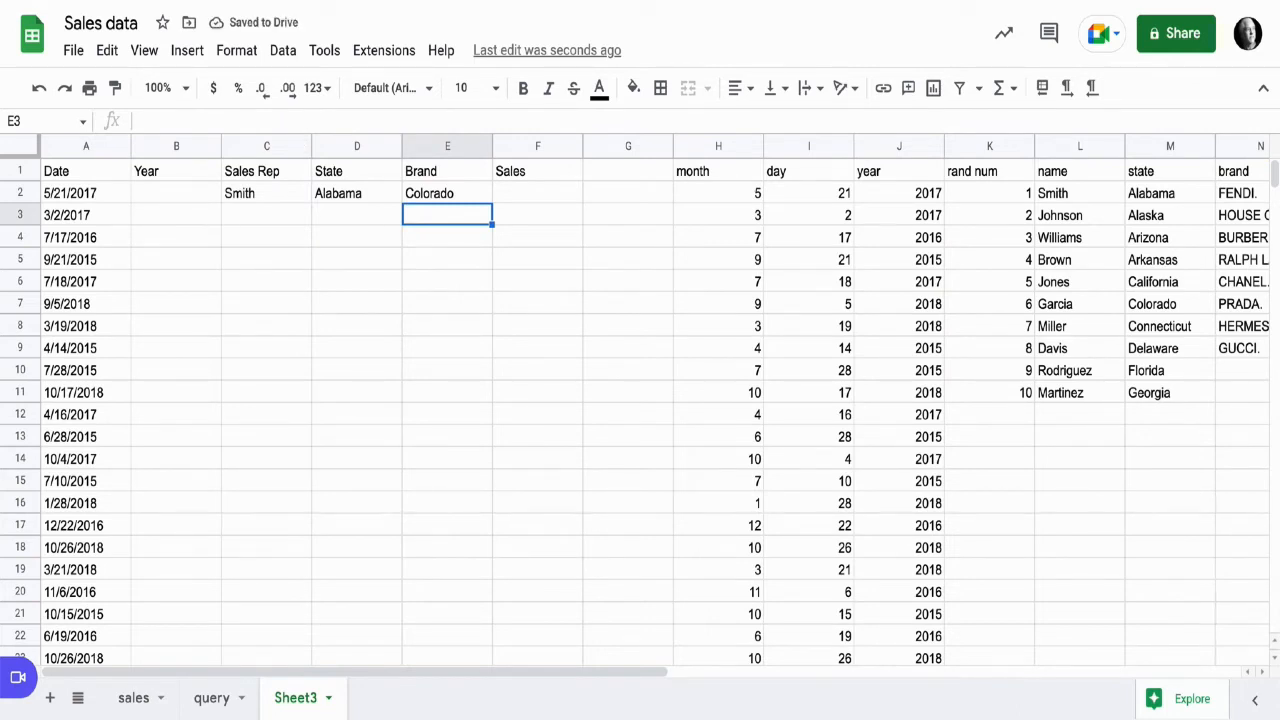
- Correct the column index of the Brand lookup formula in E2 to 4
left_click(447, 193)
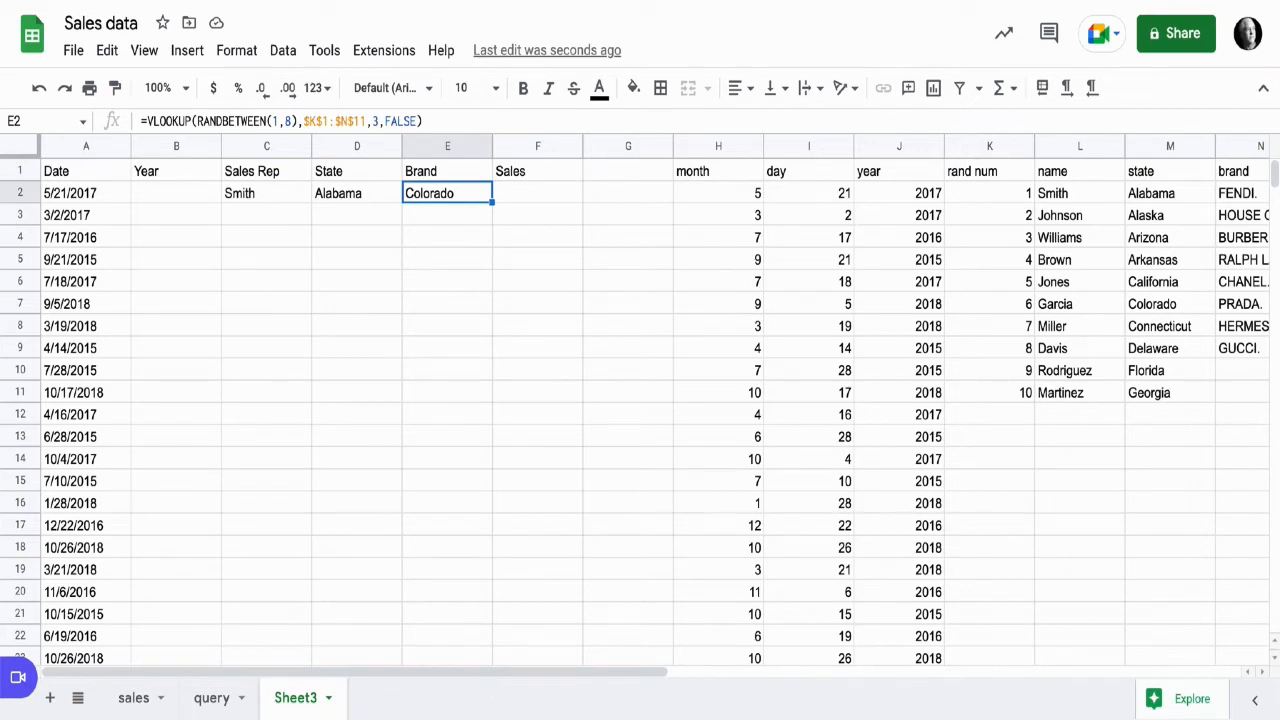
left_click(379, 121)
key("BackSpace")
type("4")
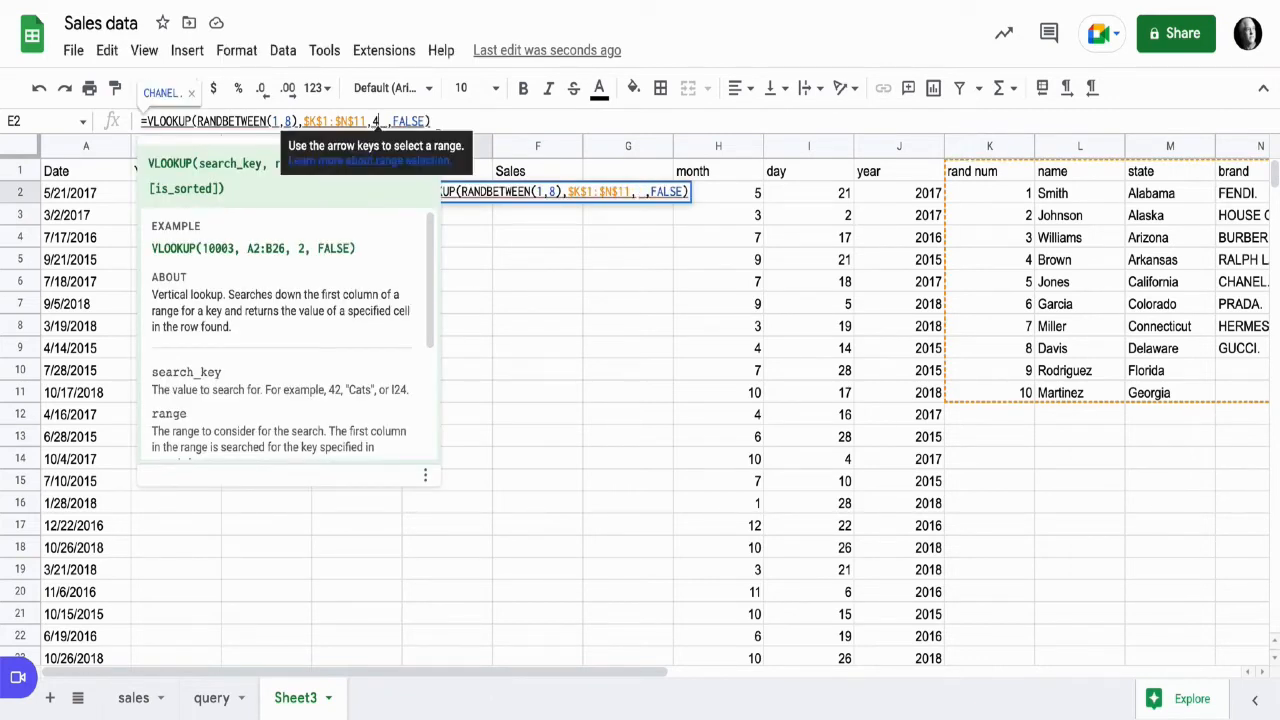
key("Return")
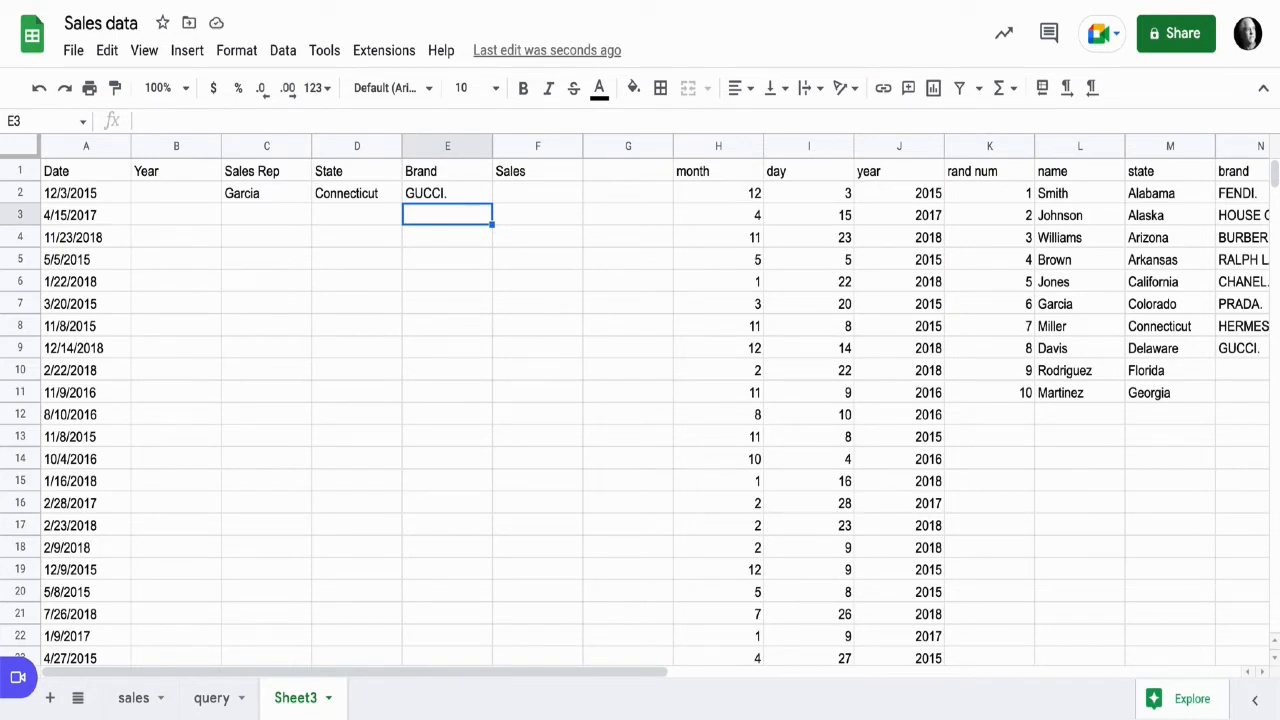
- Copy the Sales Rep, State and Brand formulas in C2:E2 down through row 1000
left_click_drag(267, 193, 447, 193)
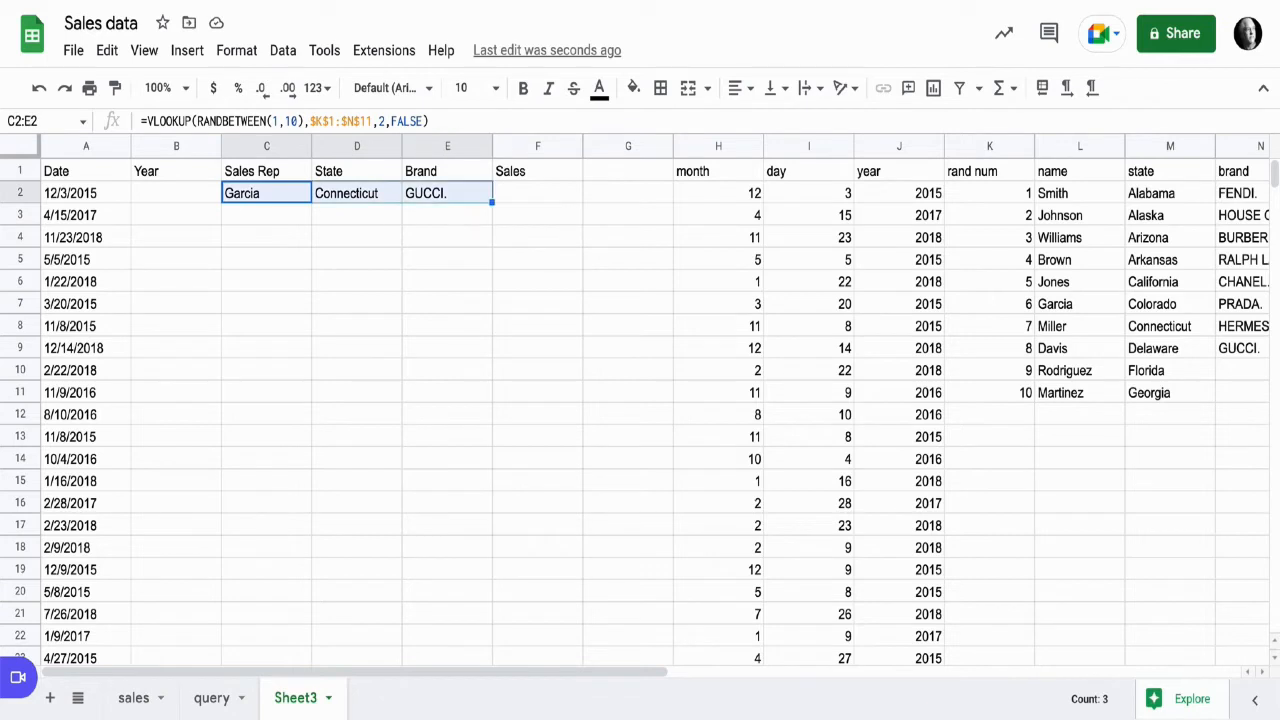
key("ctrl+c")
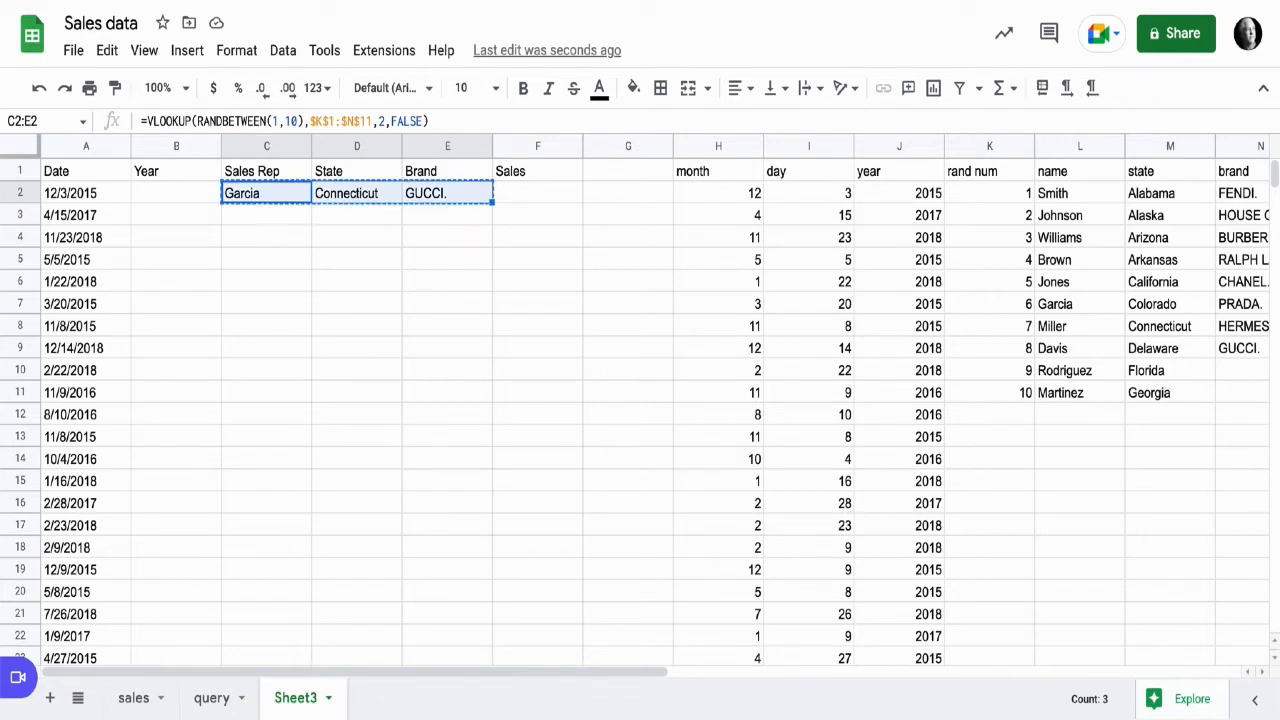
left_click(267, 215)
key("shift+Right")
key("shift+Right")
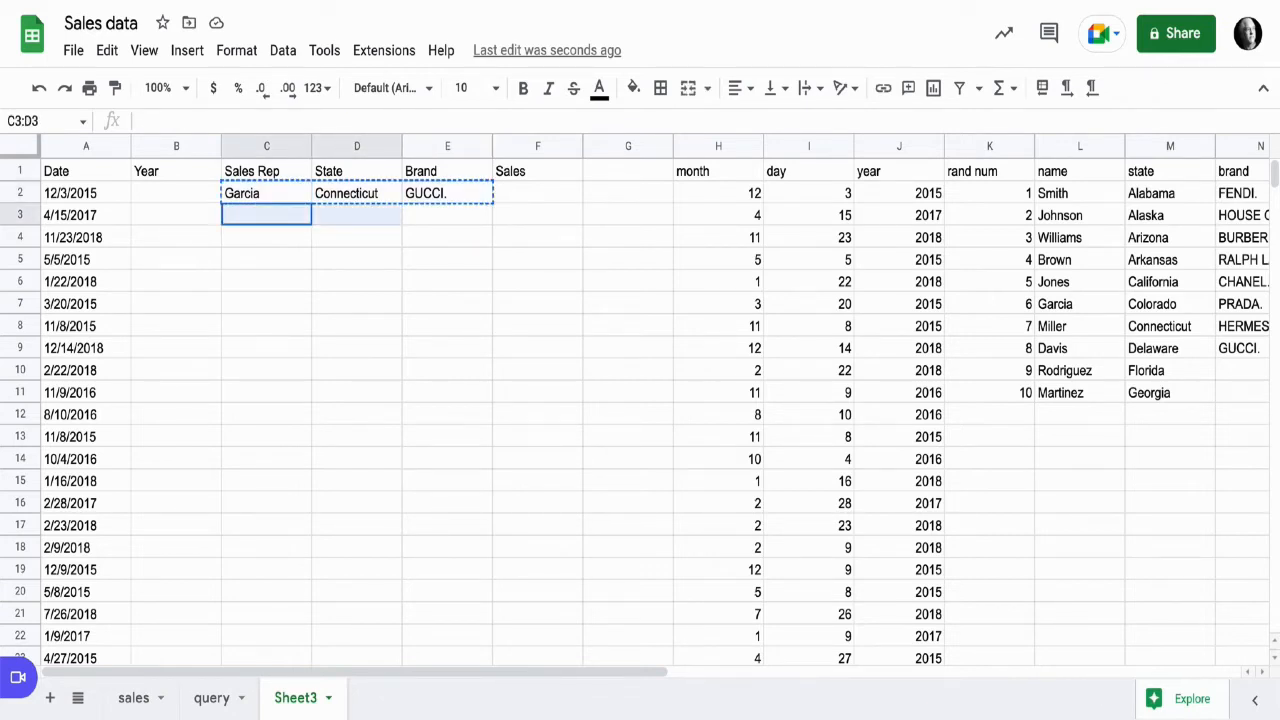
key("ctrl+shift+Down")
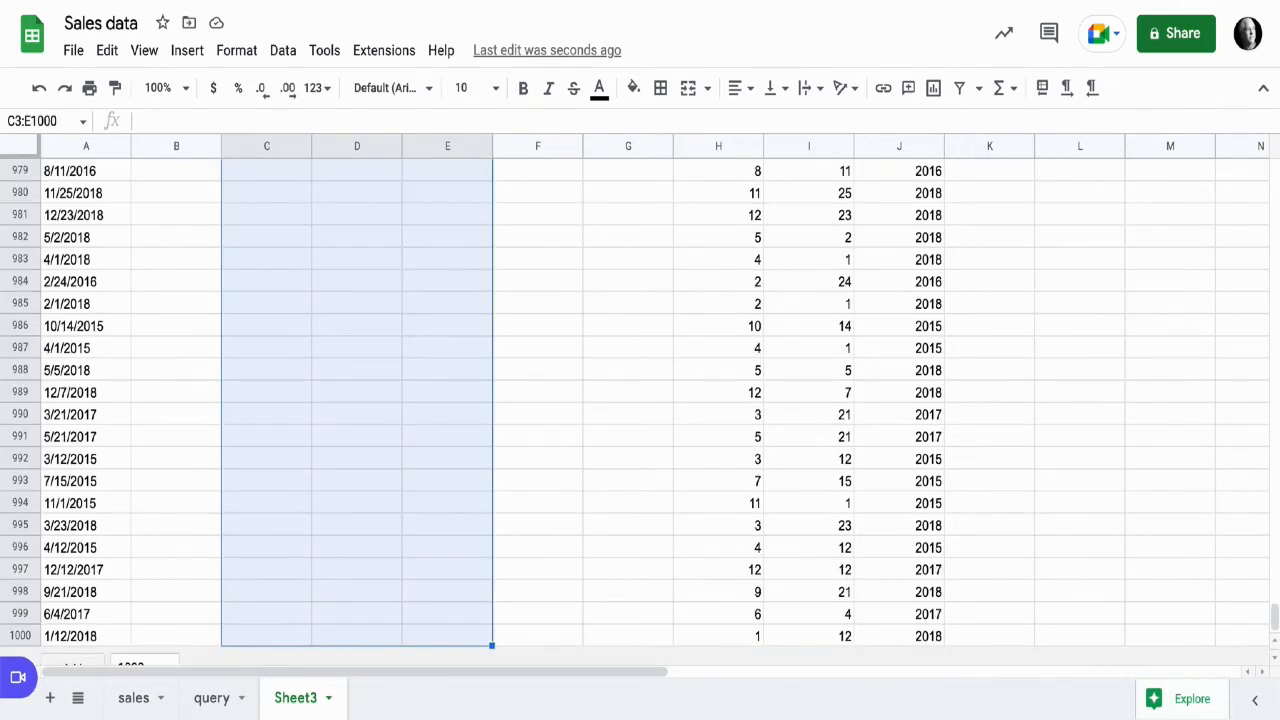
key("ctrl+v")
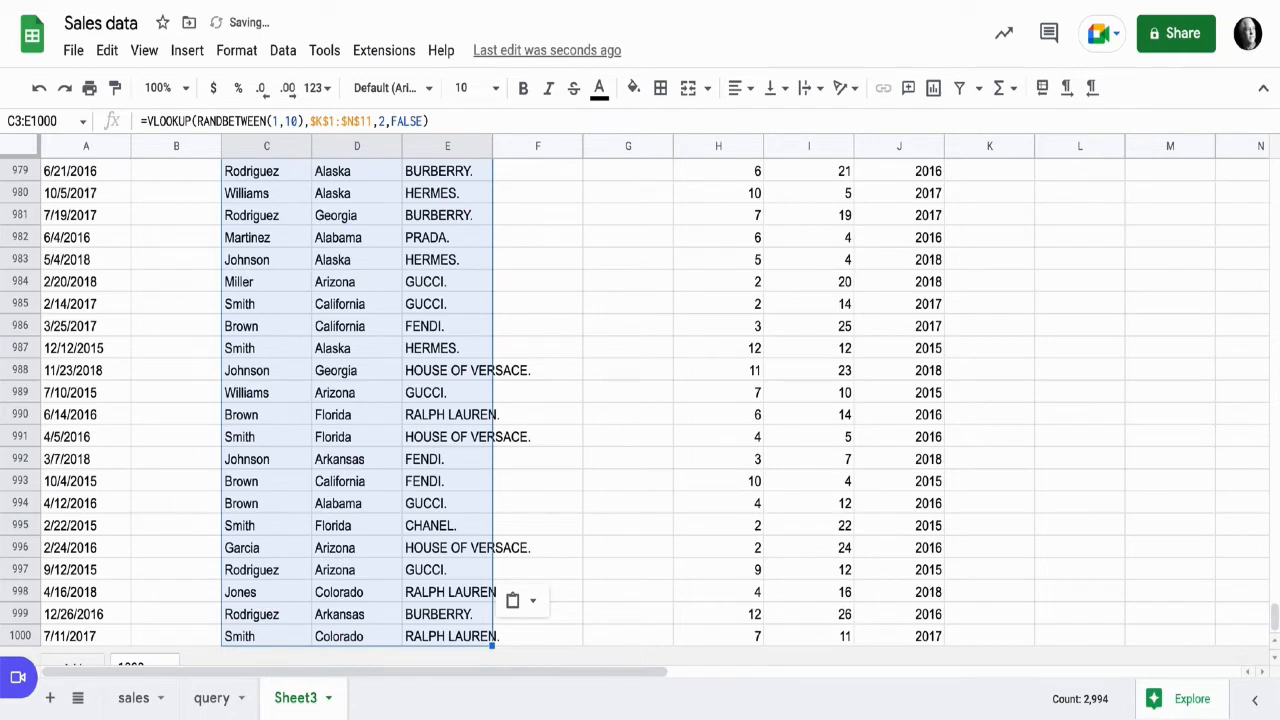
- Enter the formula =RANDBETWEEN(49,899) in the first Sales cell, F2
key("ctrl+Down")
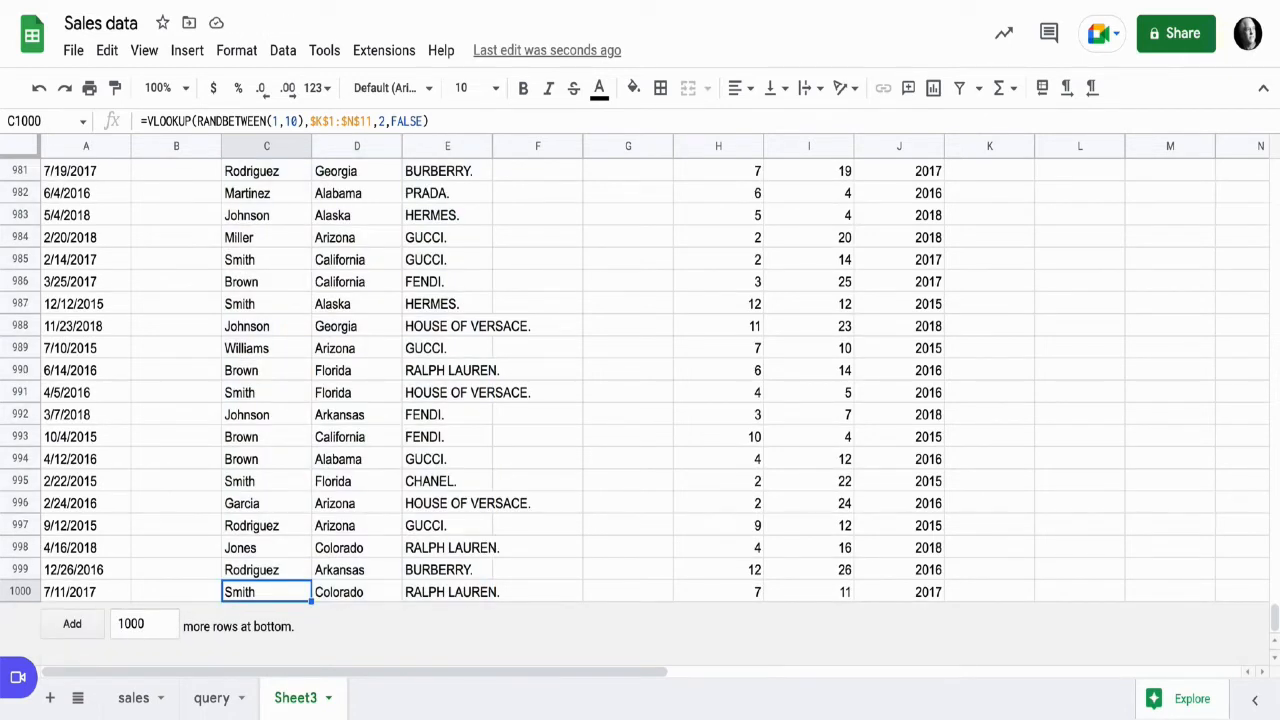
key("ctrl+shift+Up")
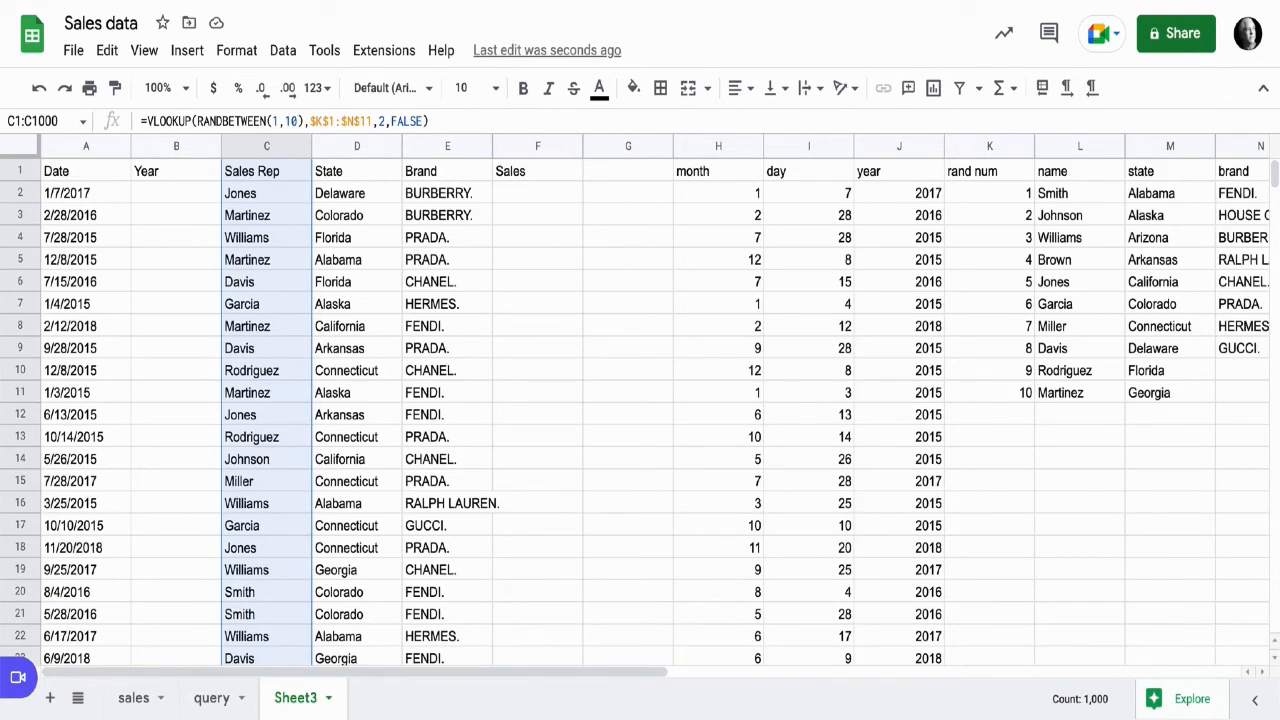
left_click(538, 193)
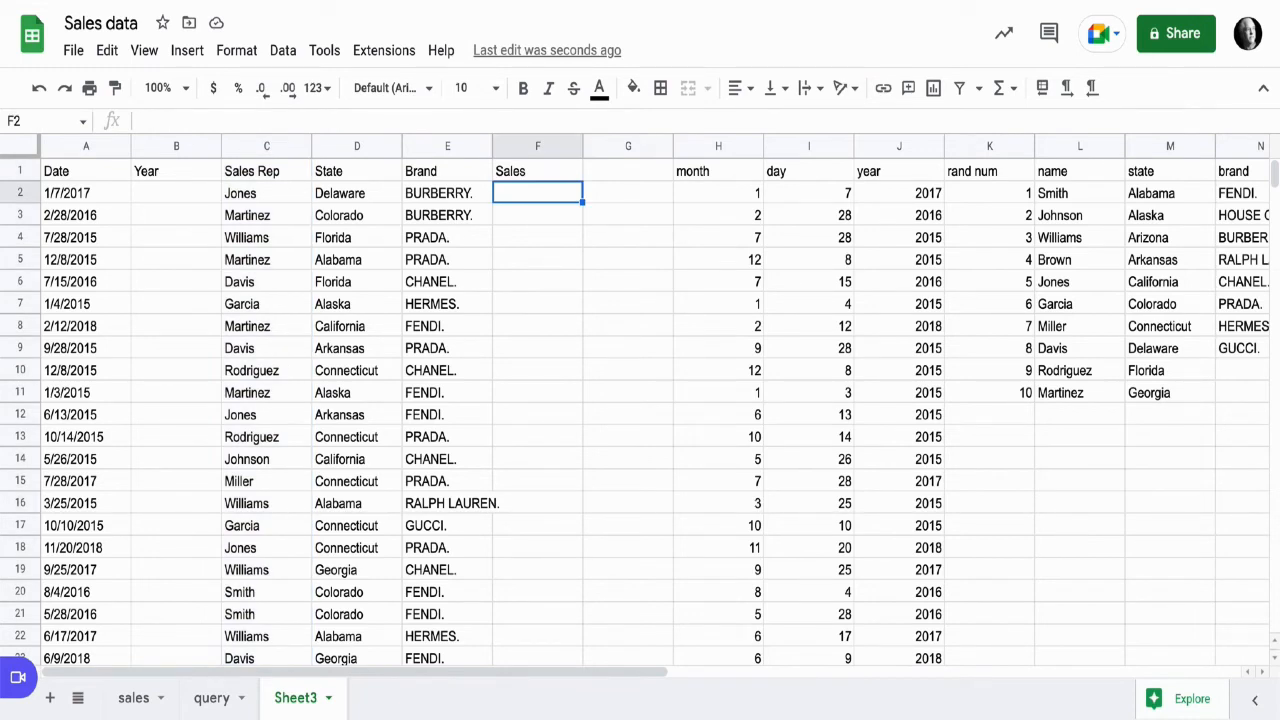
type("=")
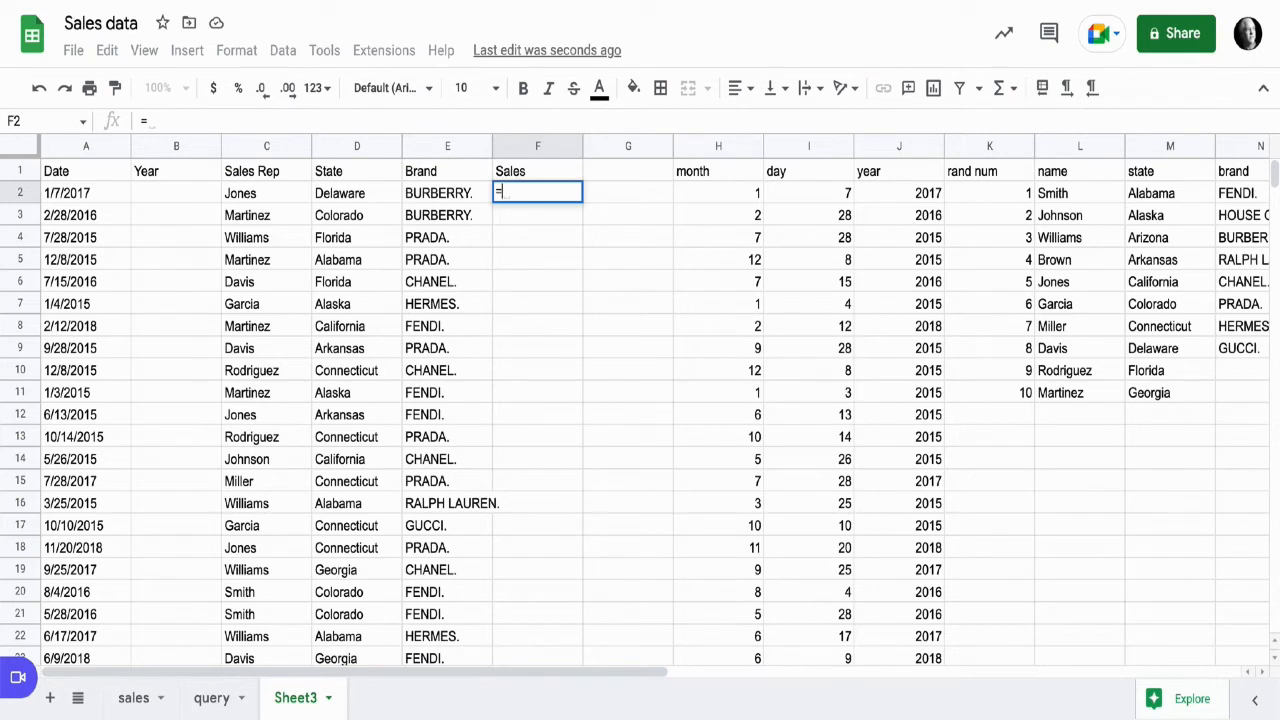
type("RAN")
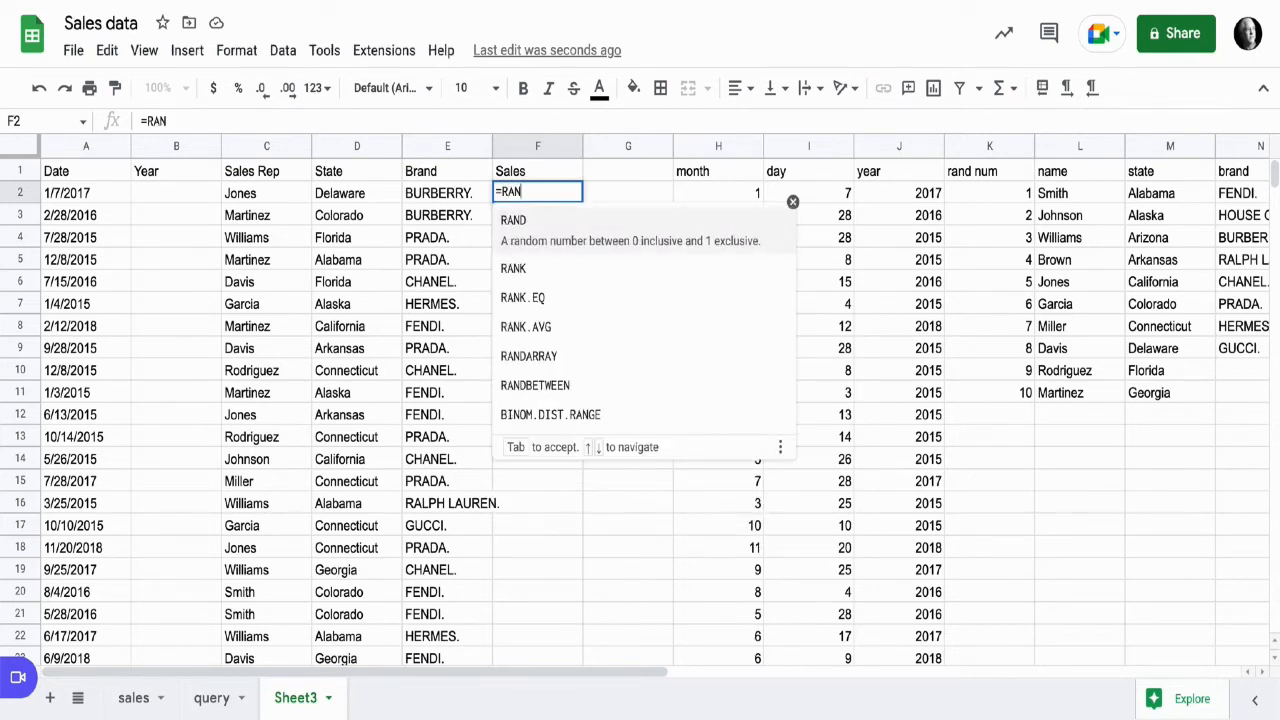
key("Down")
key("Down")
key("Down")
key("Down")
key("Down")
key("Tab")
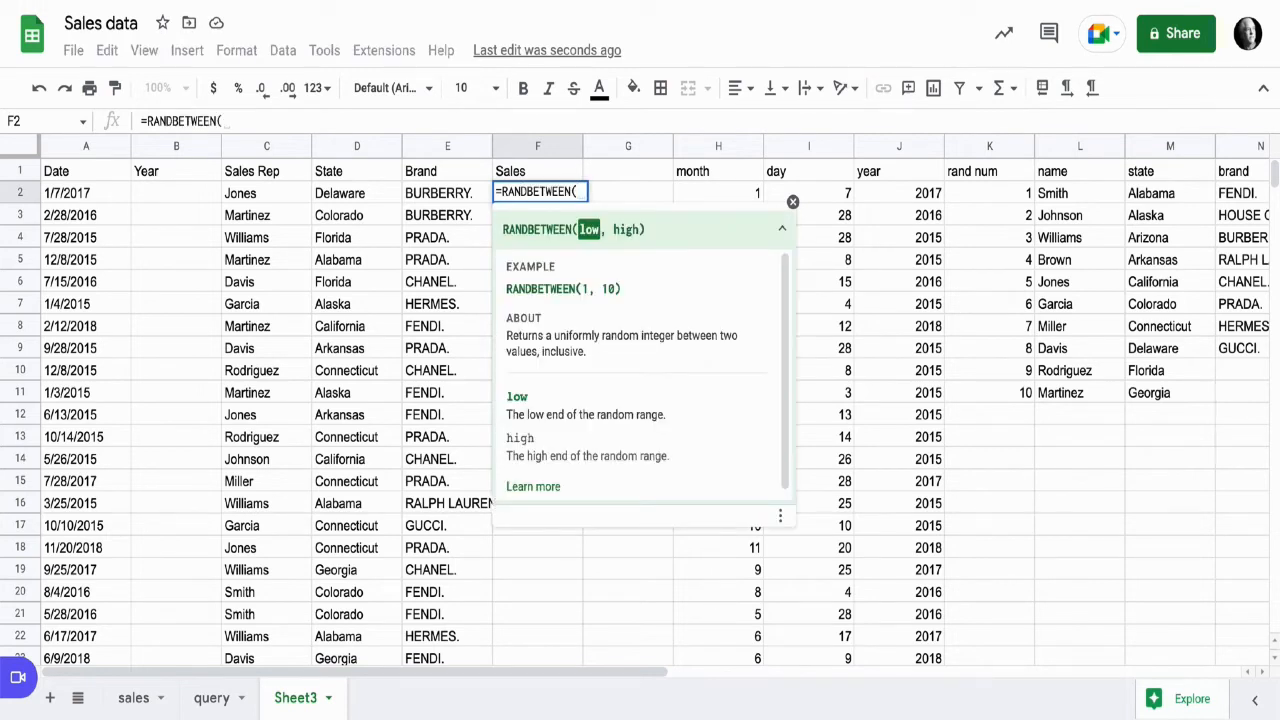
type("49")
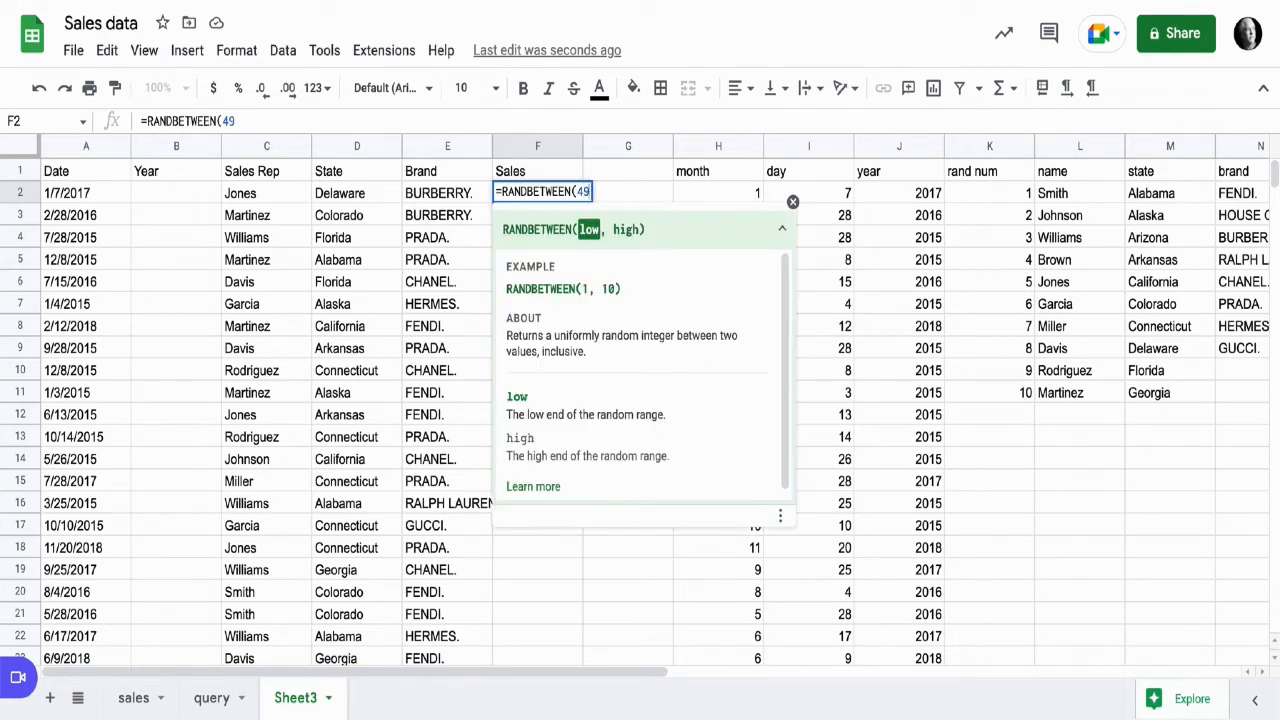
type(",899")
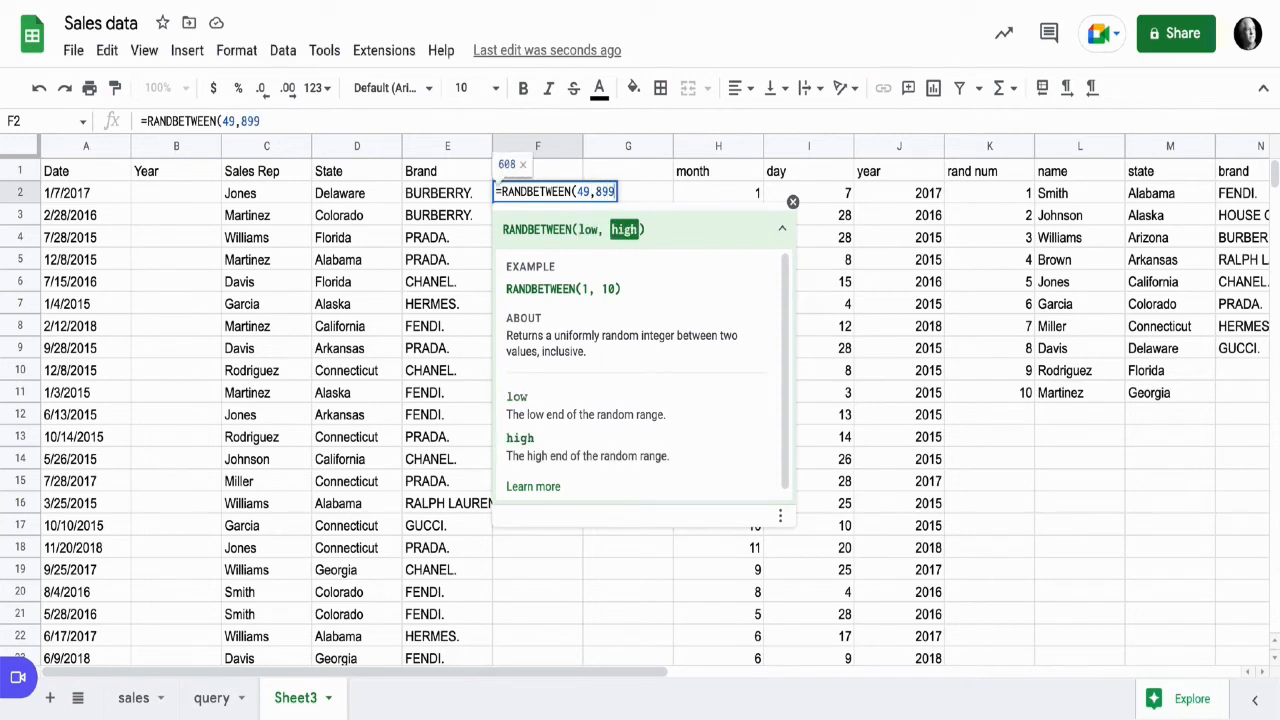
type(")")
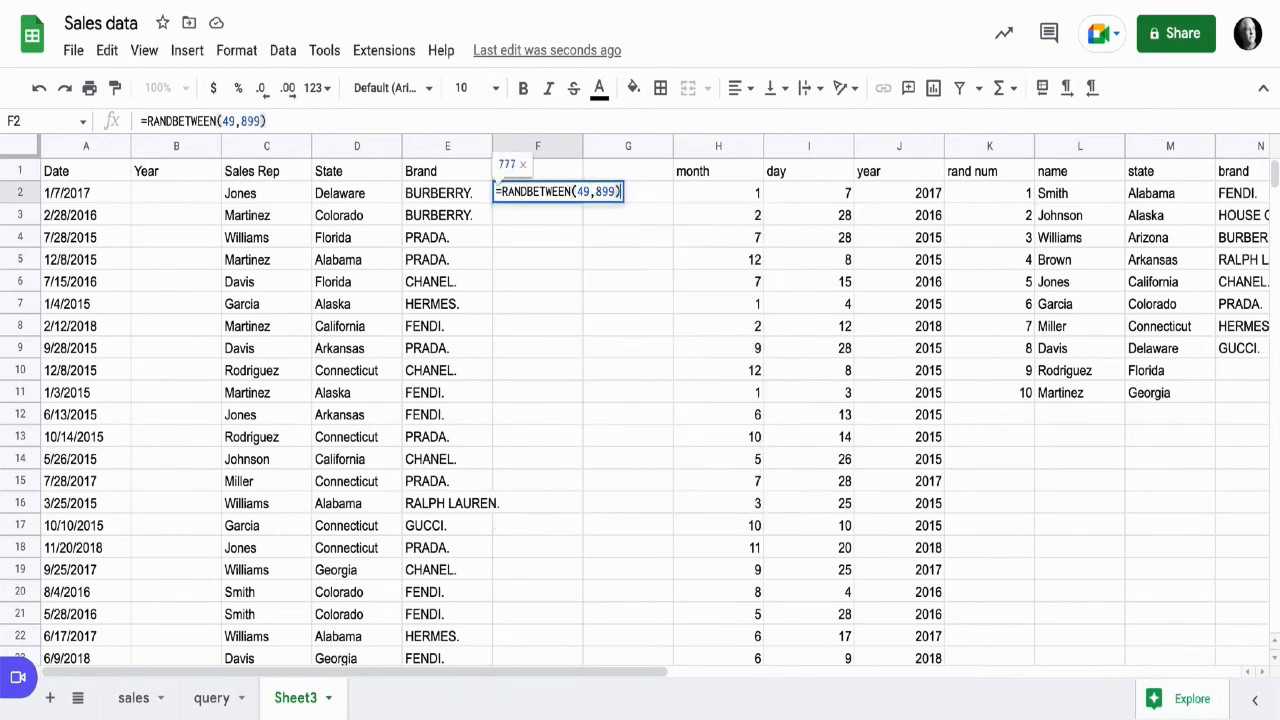
key("Return")
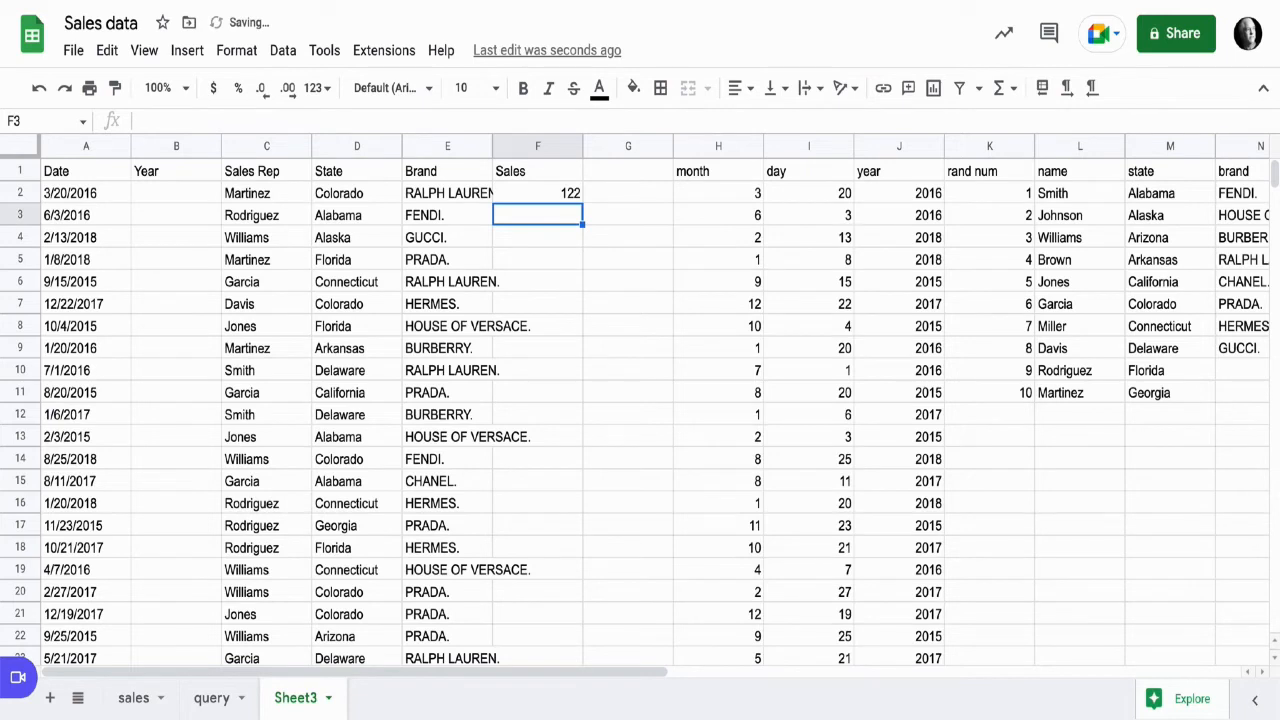
- Copy the Sales formula from F2 down through F1000
left_click(538, 193)
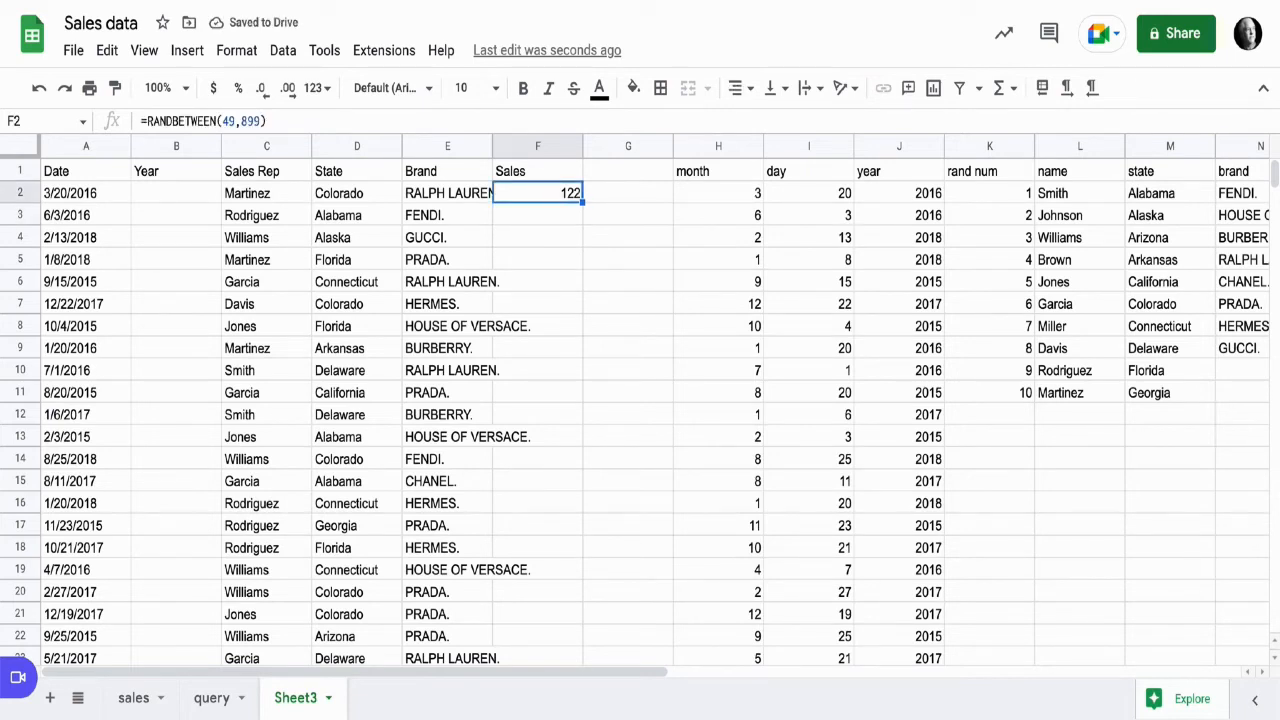
key("ctrl+c")
left_click(538, 215)
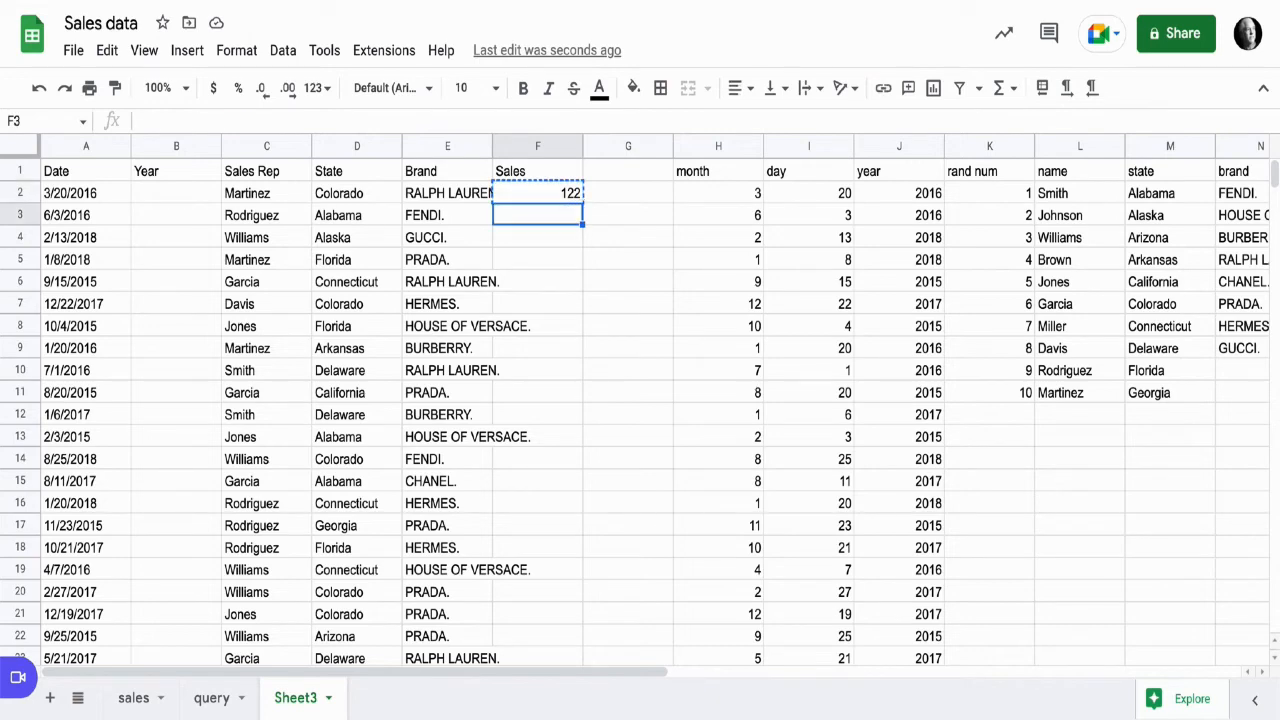
key("ctrl+shift+Down")
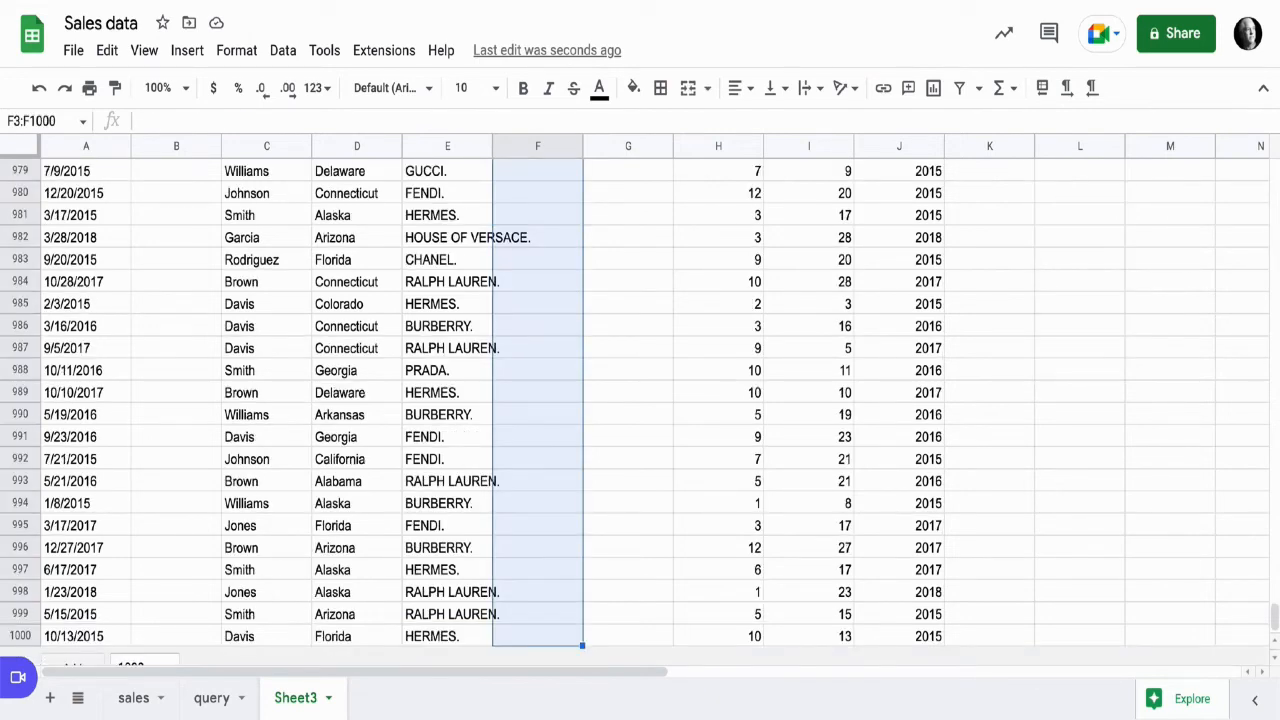
key("ctrl+v")
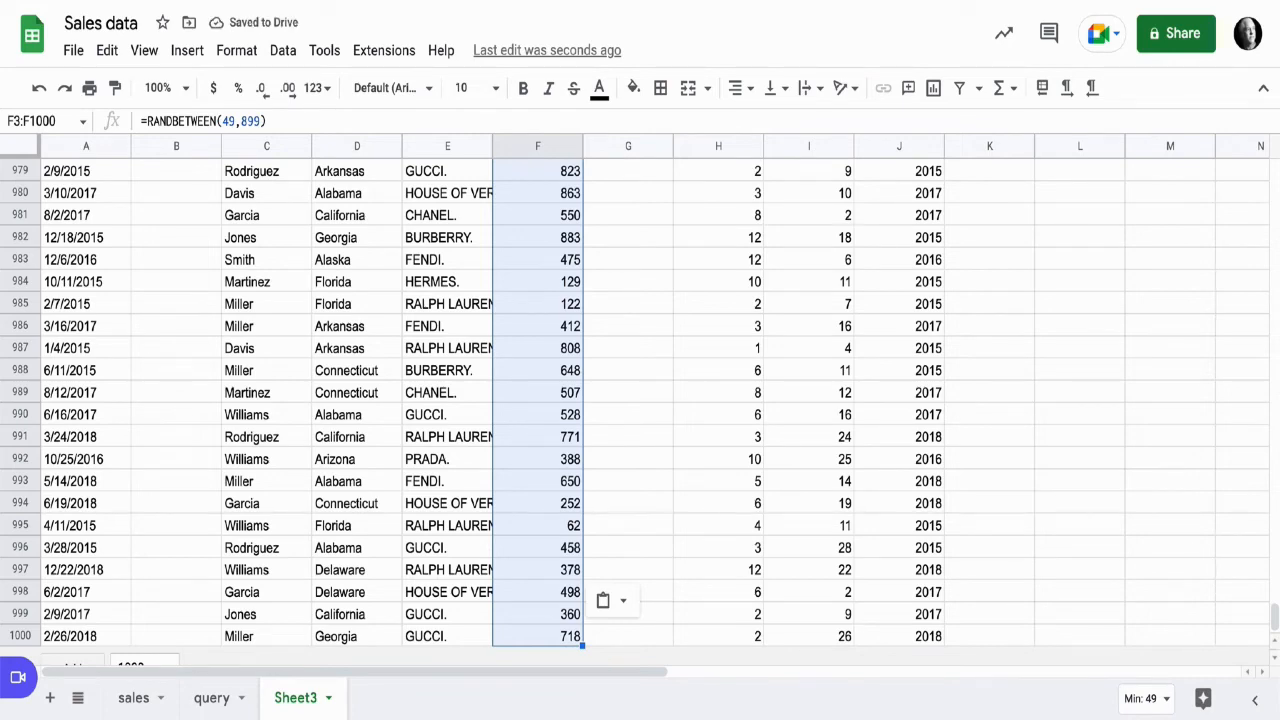
key("ctrl+Down")
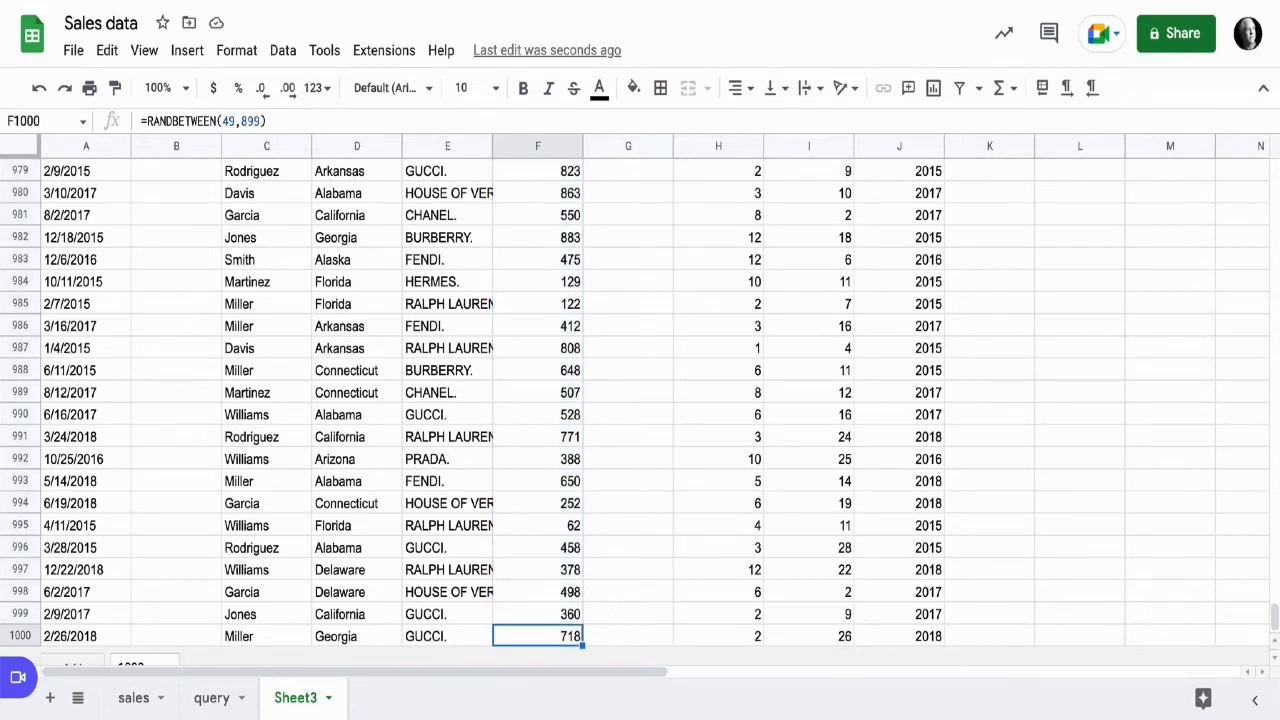
key("ctrl+shift+Up")
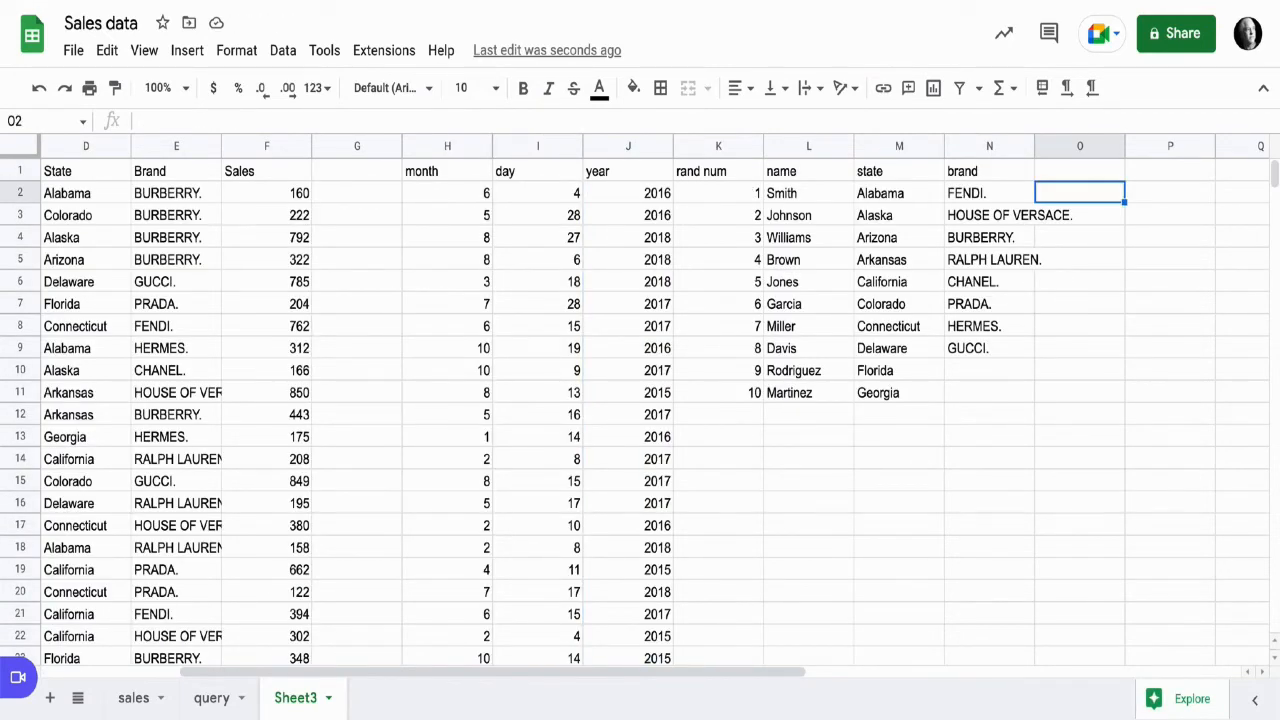
- Clean the brand names beside the brand list with =PROPER(REGEXEXTRACT(N2,"[A-Z\s]+")) in O2, filled down to O9
key("ctrl+v")
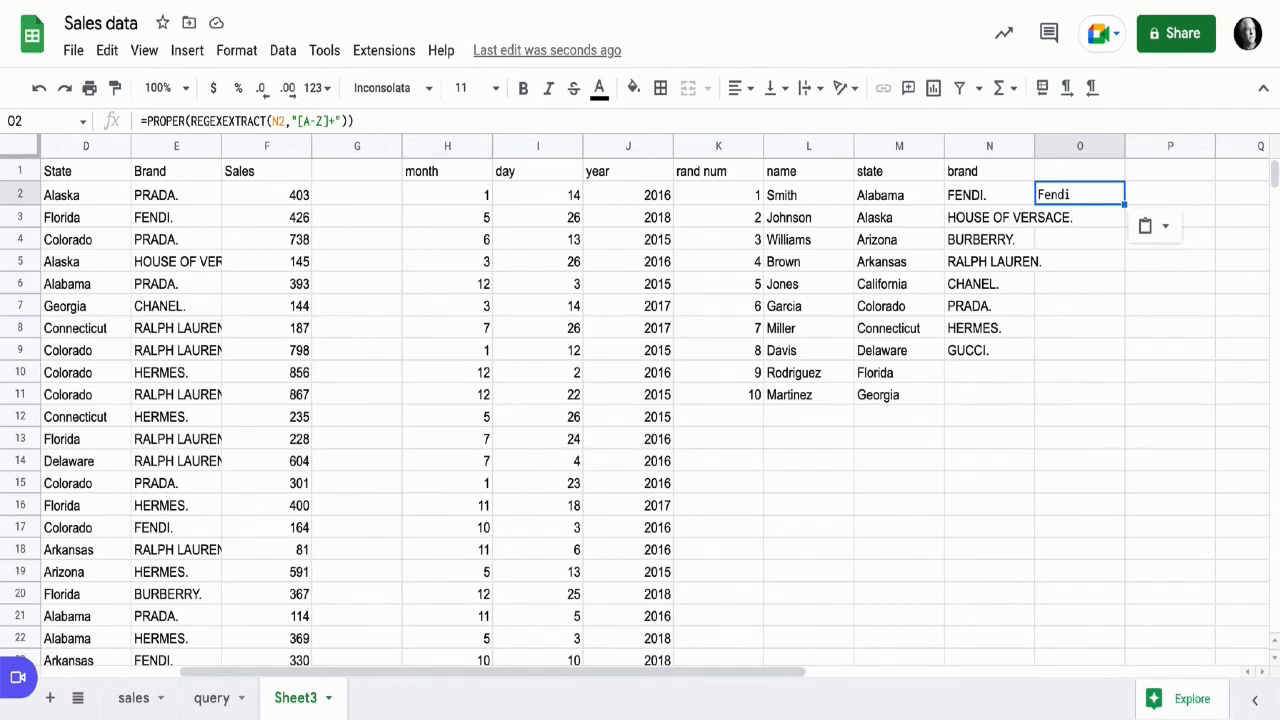
left_click_drag(1124, 205, 1124, 372)
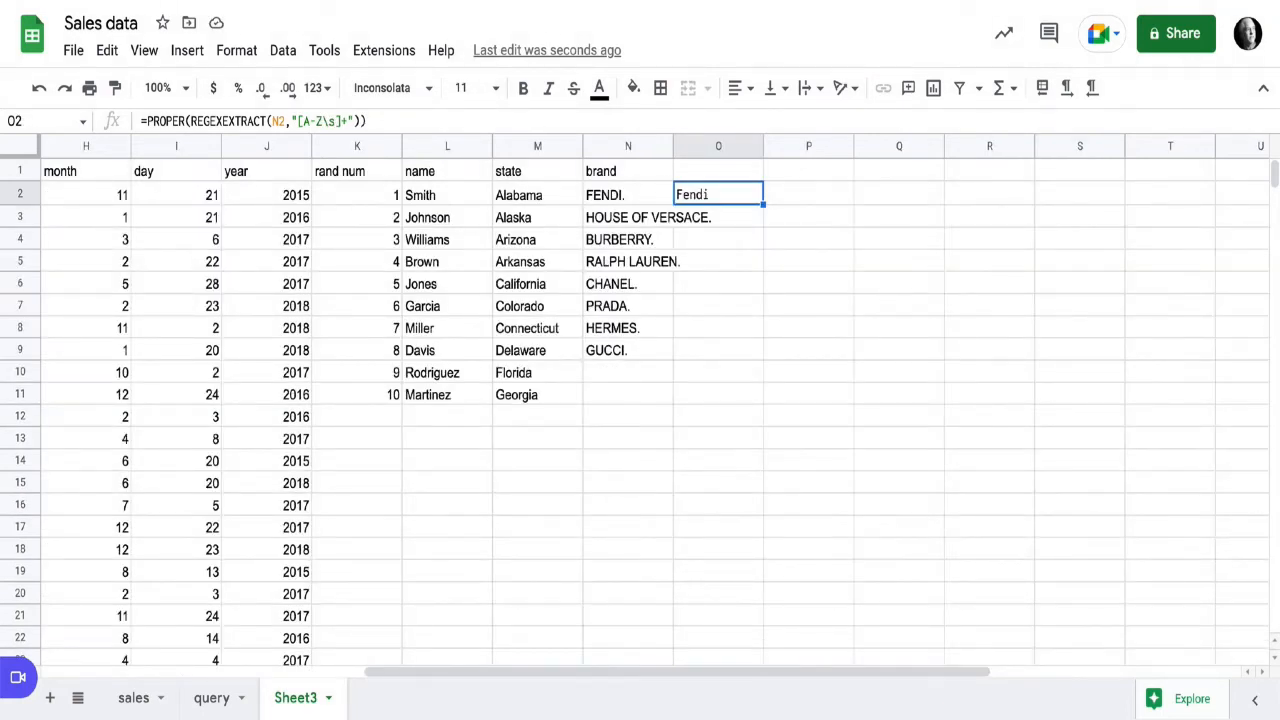
left_click_drag(763, 203, 763, 370)
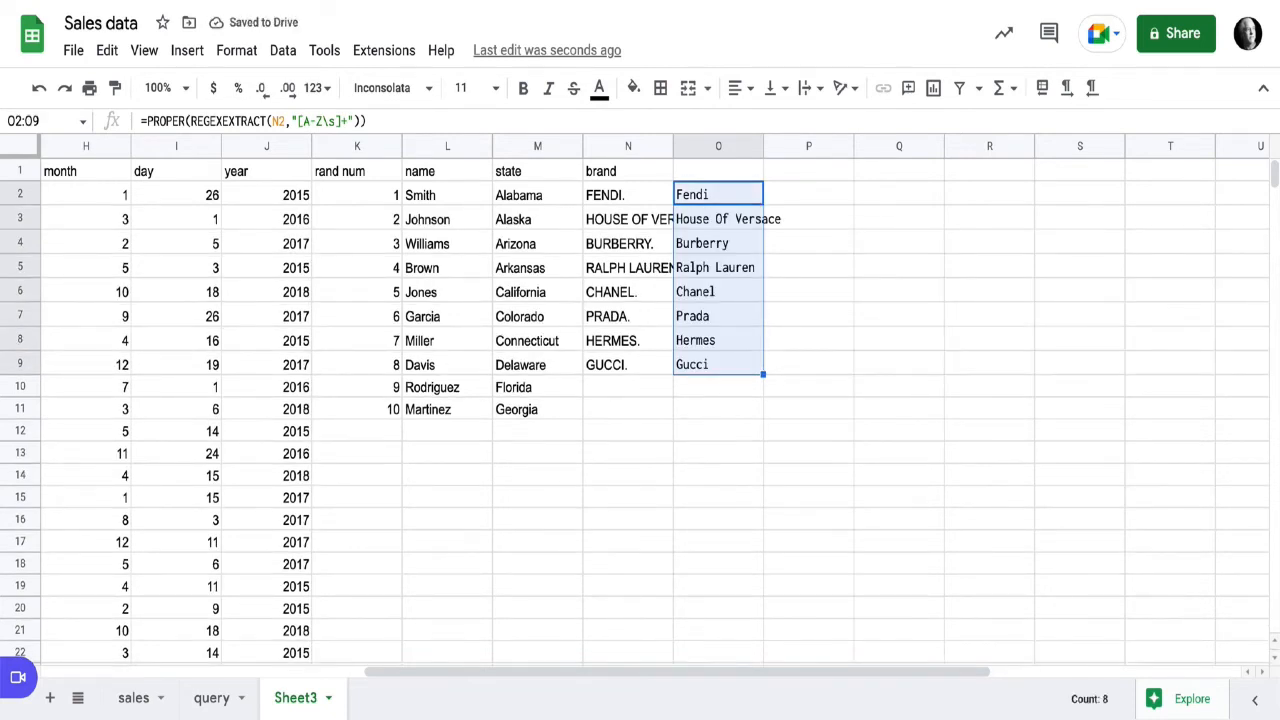
- Replace the brand list in N2:N9 with the cleaned names from O2:O9 as values only, and clear O2:O9
key("ctrl+c")
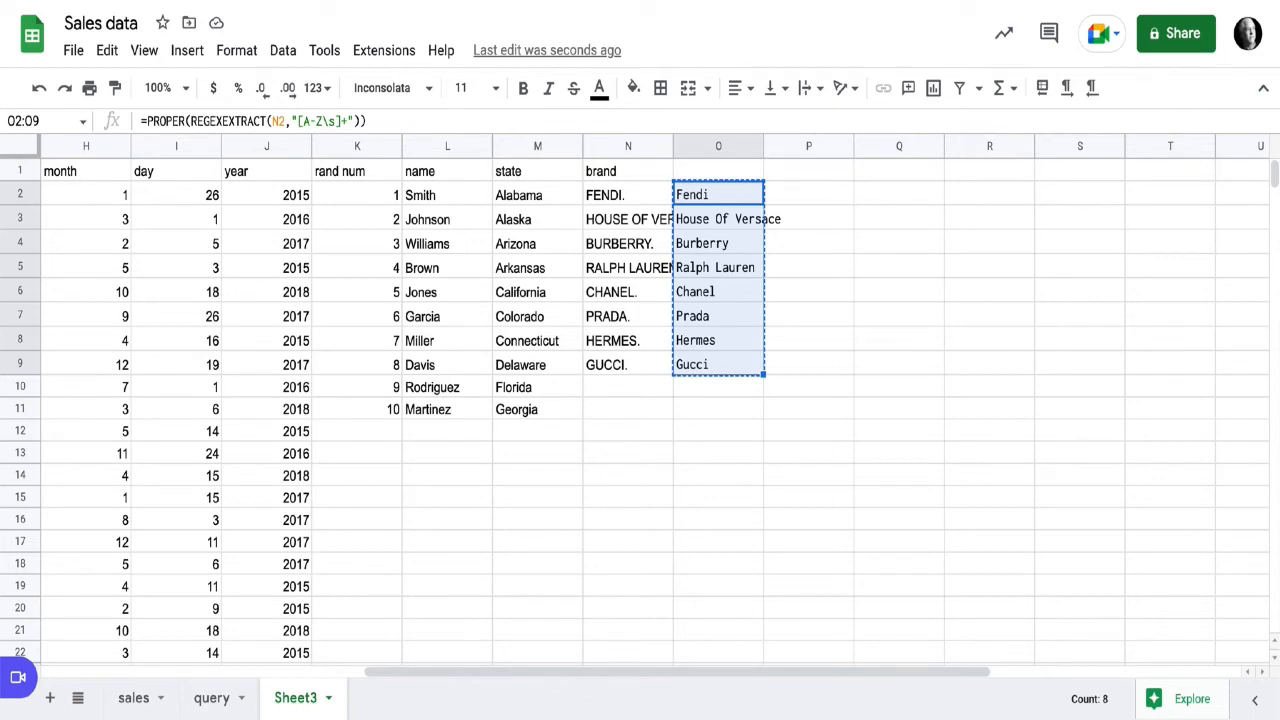
left_click_drag(628, 195, 628, 364)
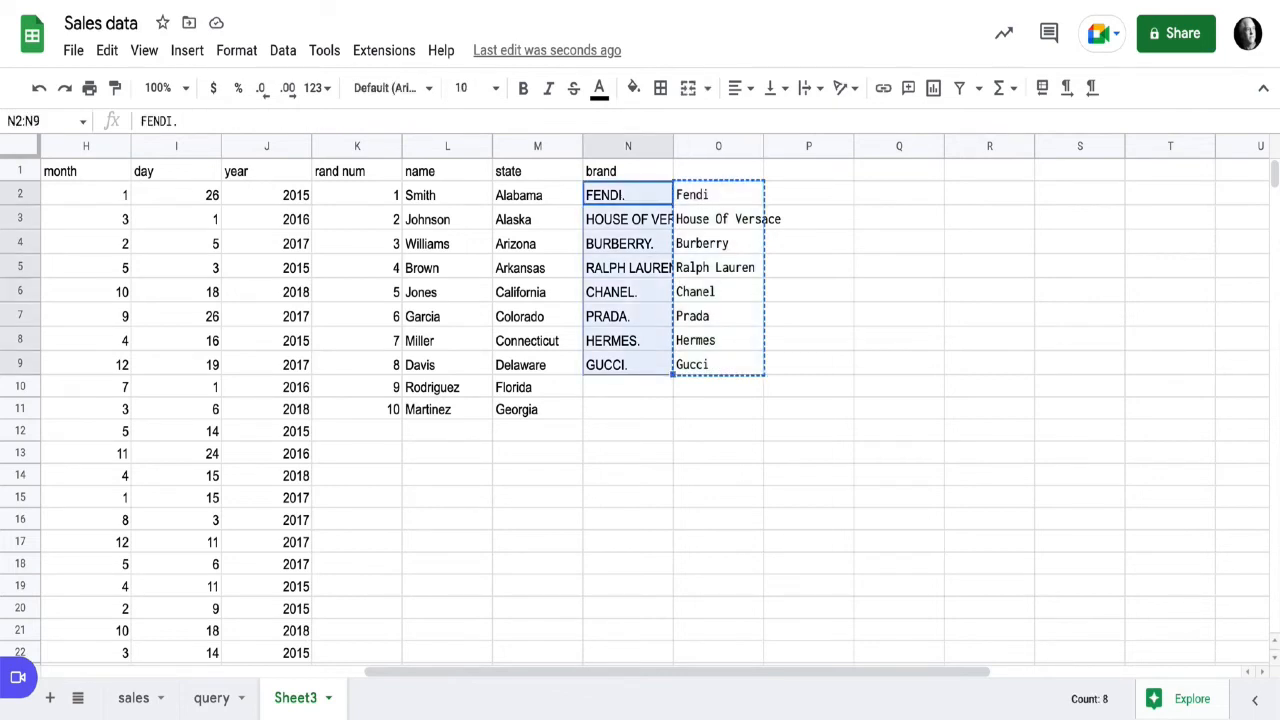
key("ctrl+shift+v")
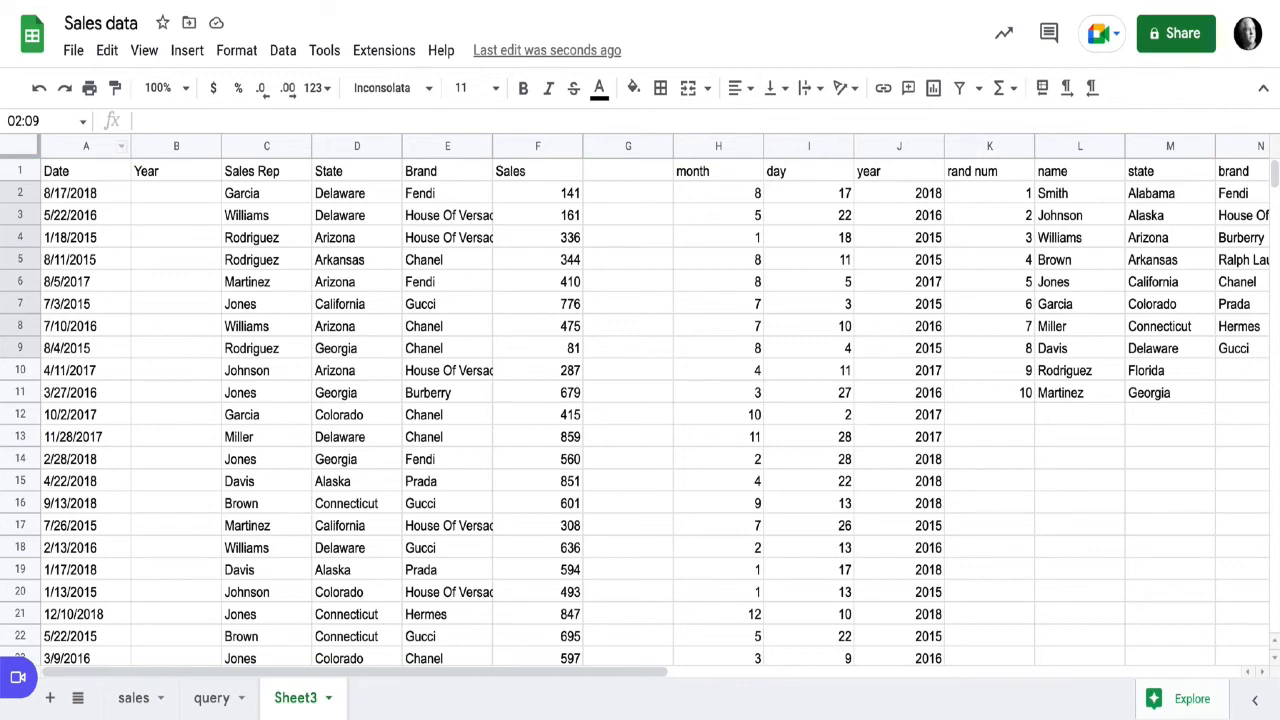
- Insert six empty columns before the Date to Sales columns A:F
left_click_drag(86, 146, 537, 146)
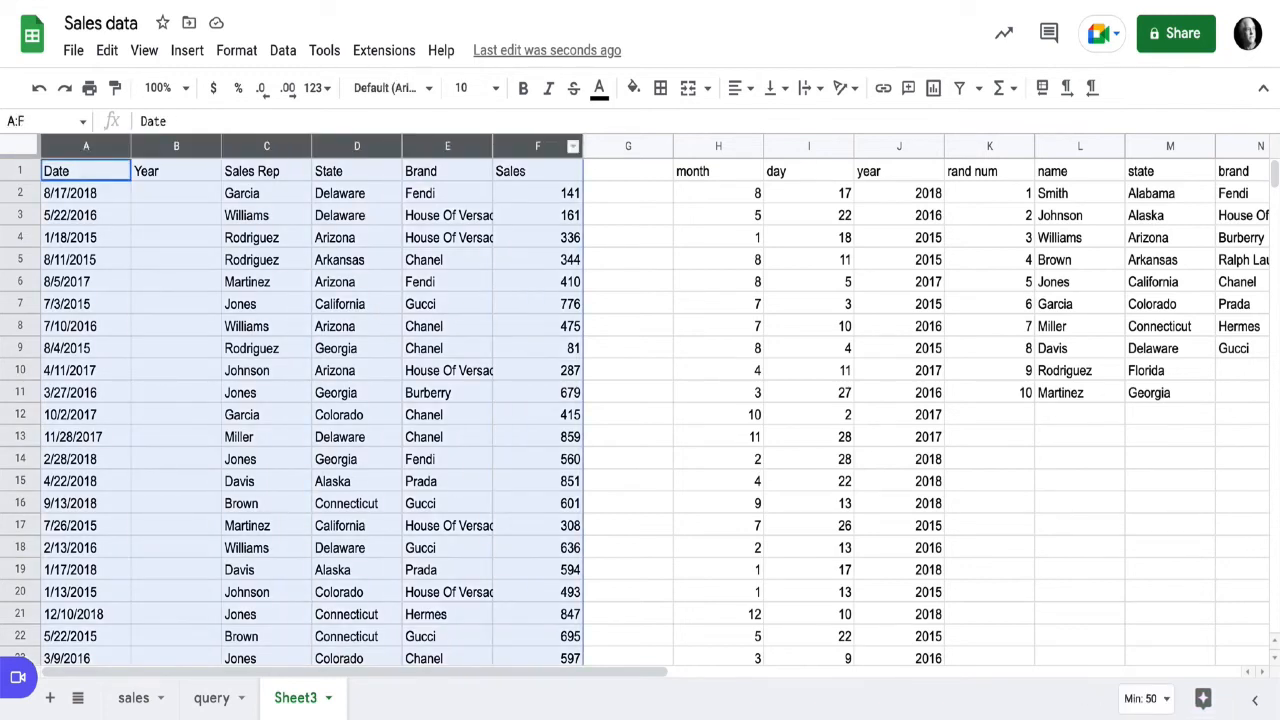
left_click(573, 147)
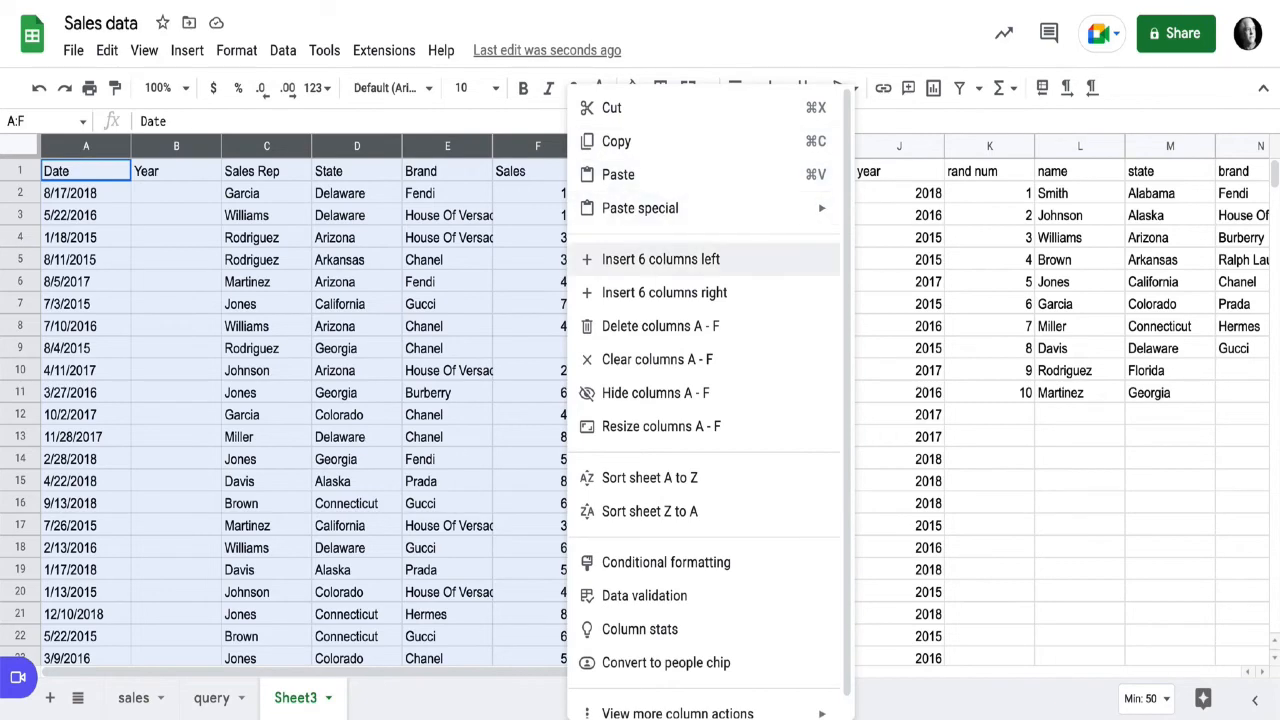
left_click(660, 259)
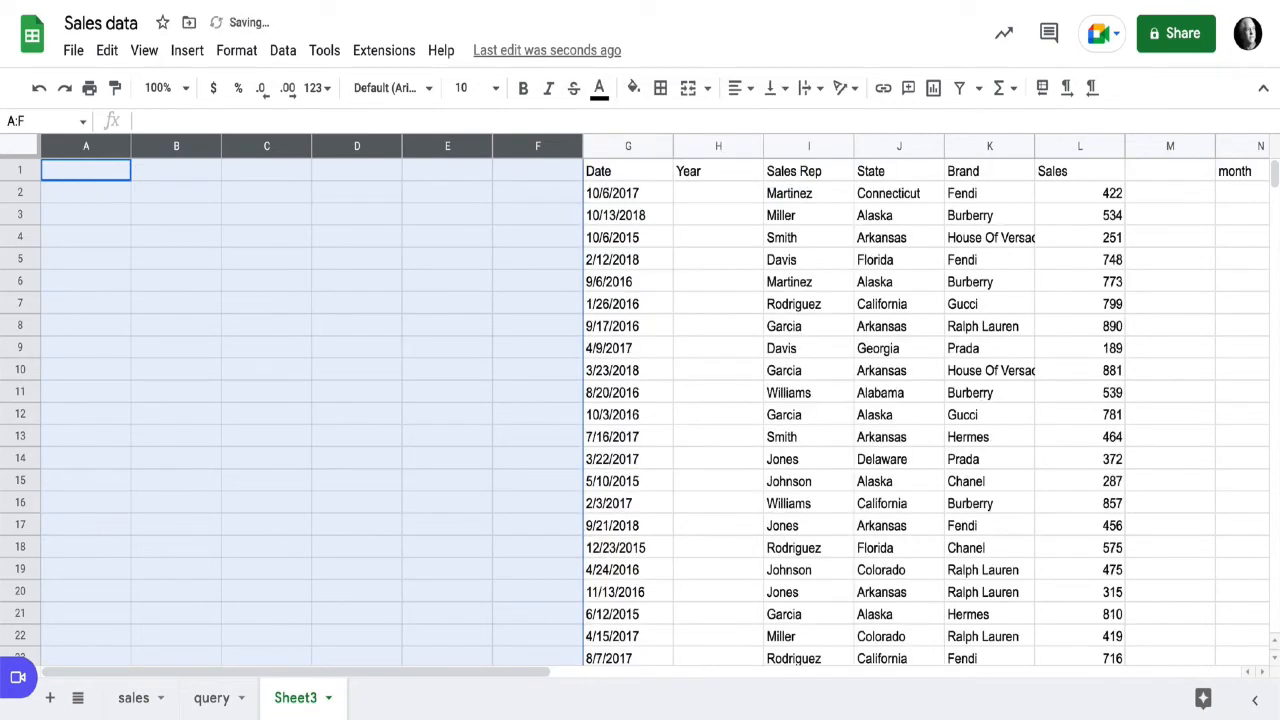
- Copy the generated data in columns G:L and paste it as values only starting at A1
left_click_drag(628, 146, 1080, 146)
key("ctrl+c")
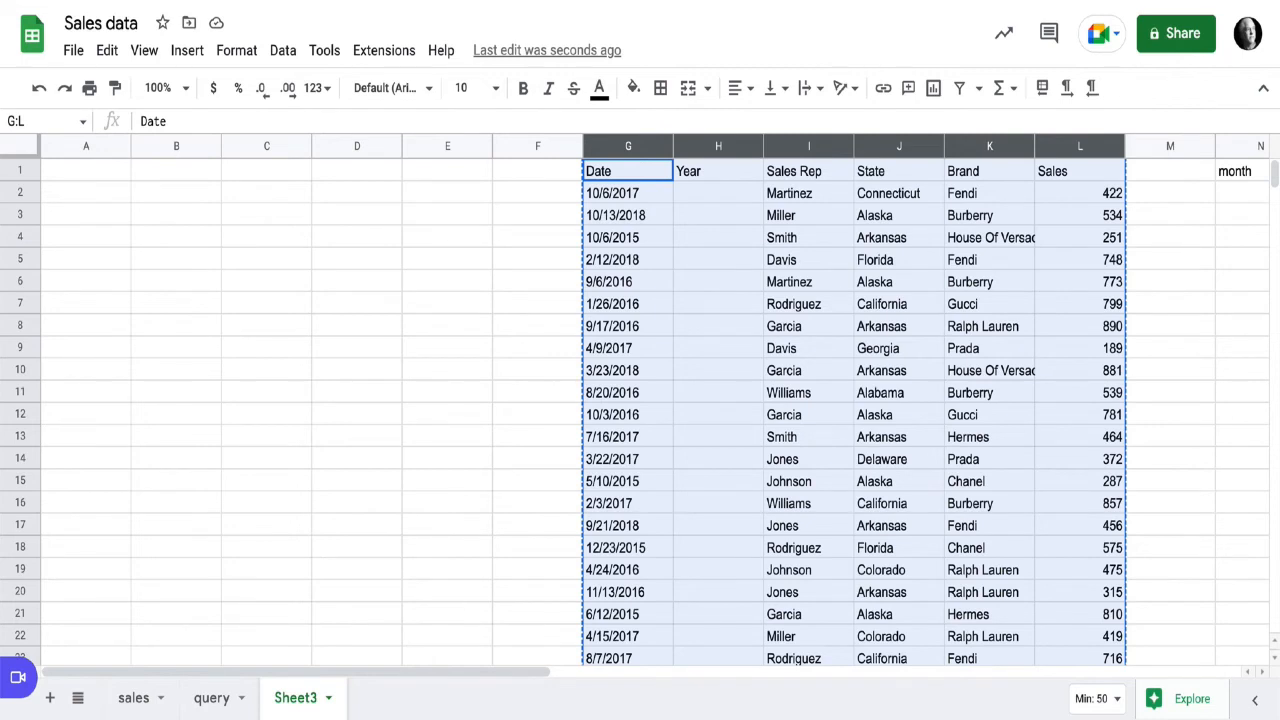
left_click(86, 171)
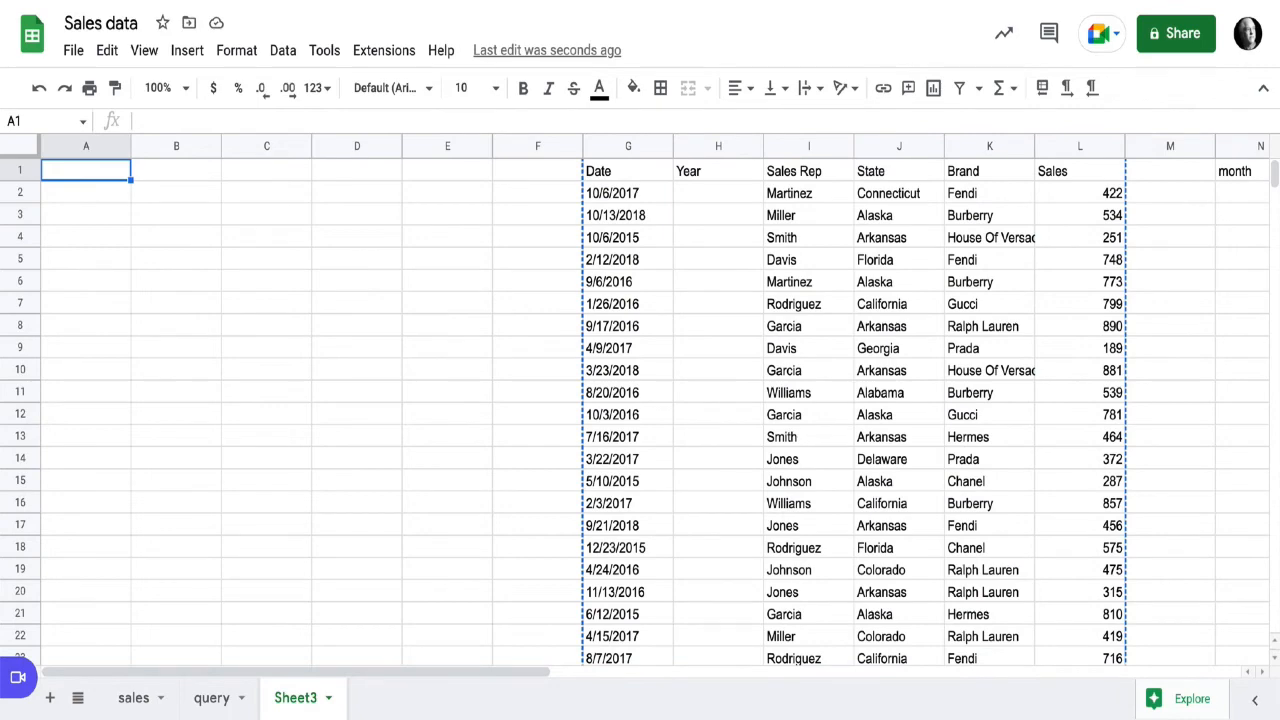
key("ctrl+v")
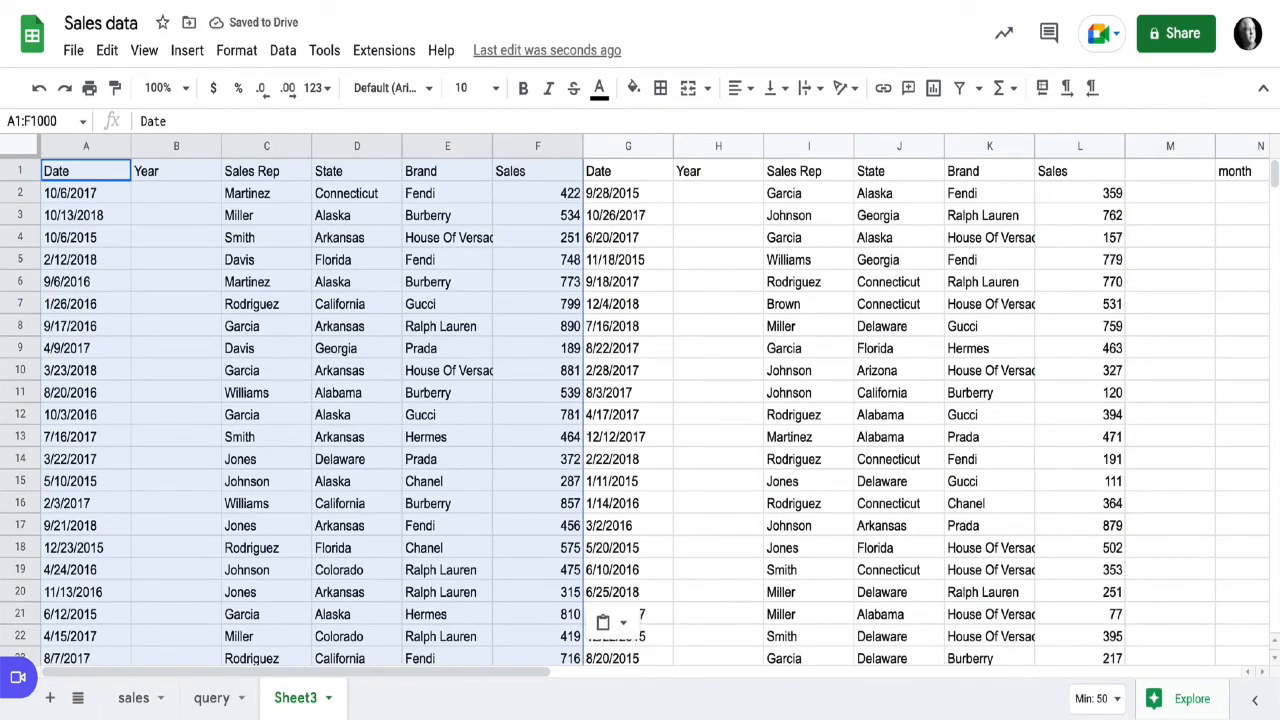
- Format the pasted Date column A as Date and the pasted Sales column F as currency
left_click(86, 146)
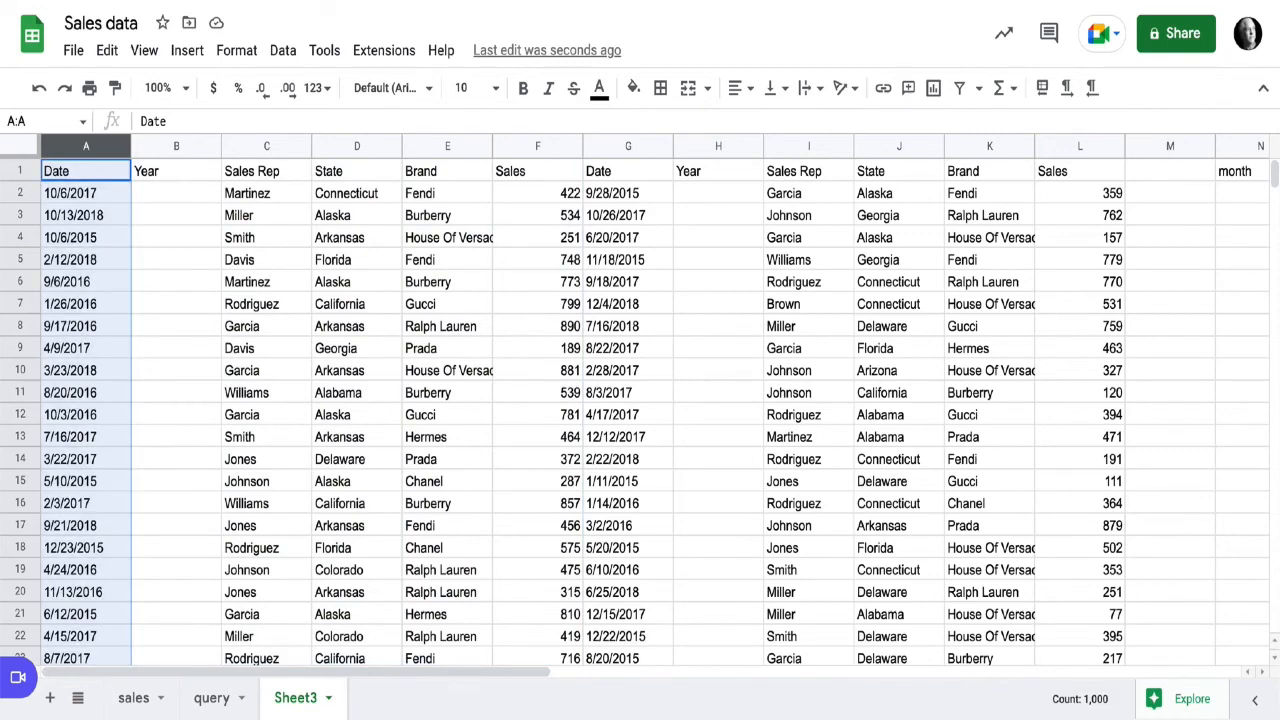
left_click(313, 87)
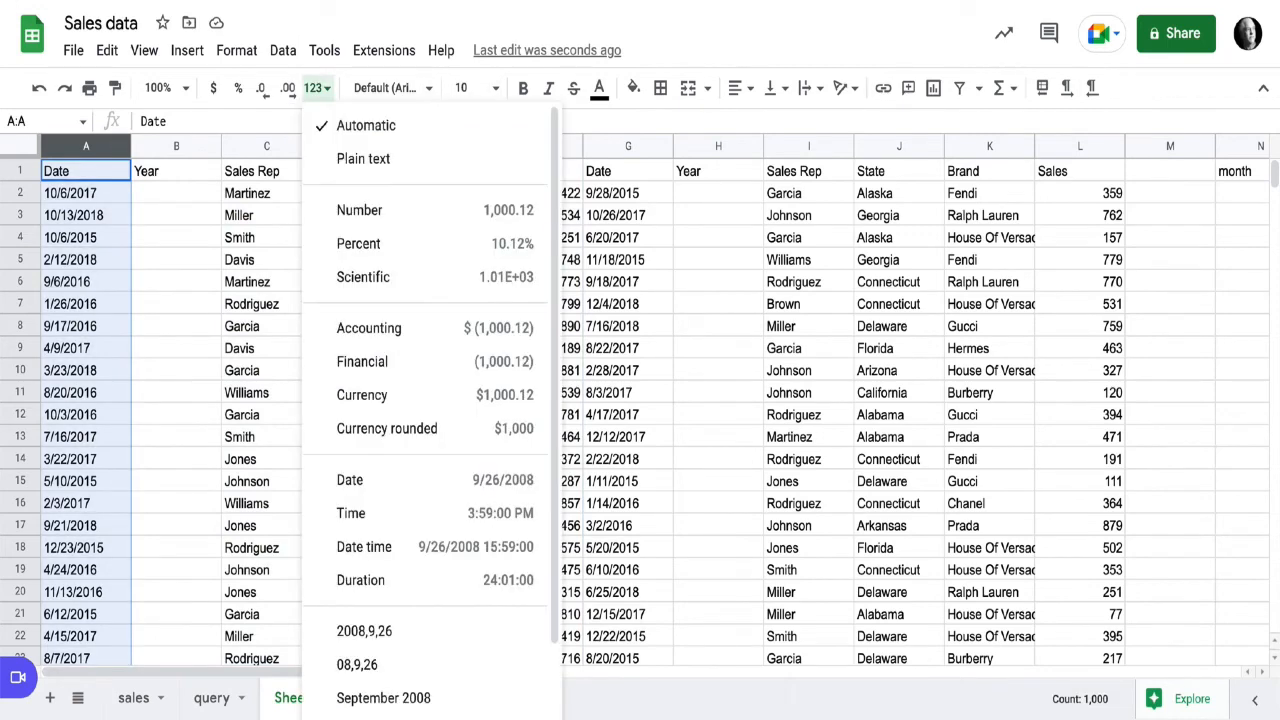
left_click(340, 480)
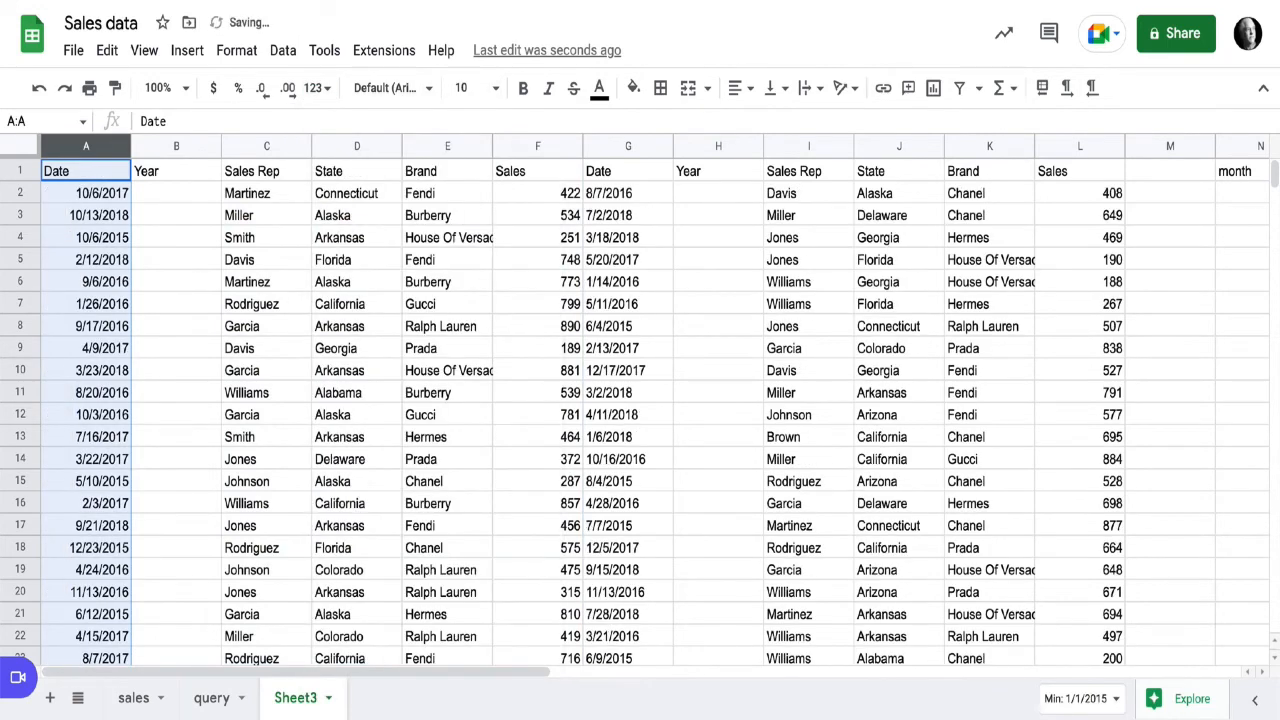
left_click(537, 146)
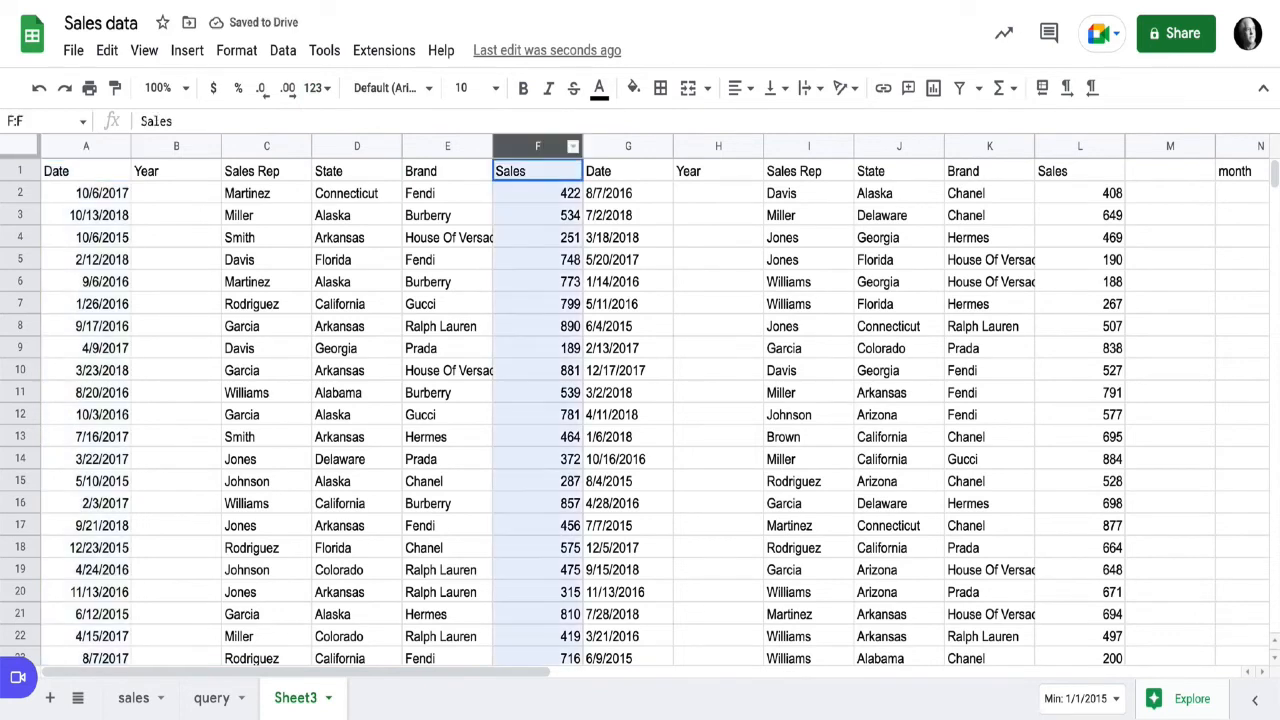
left_click(213, 87)
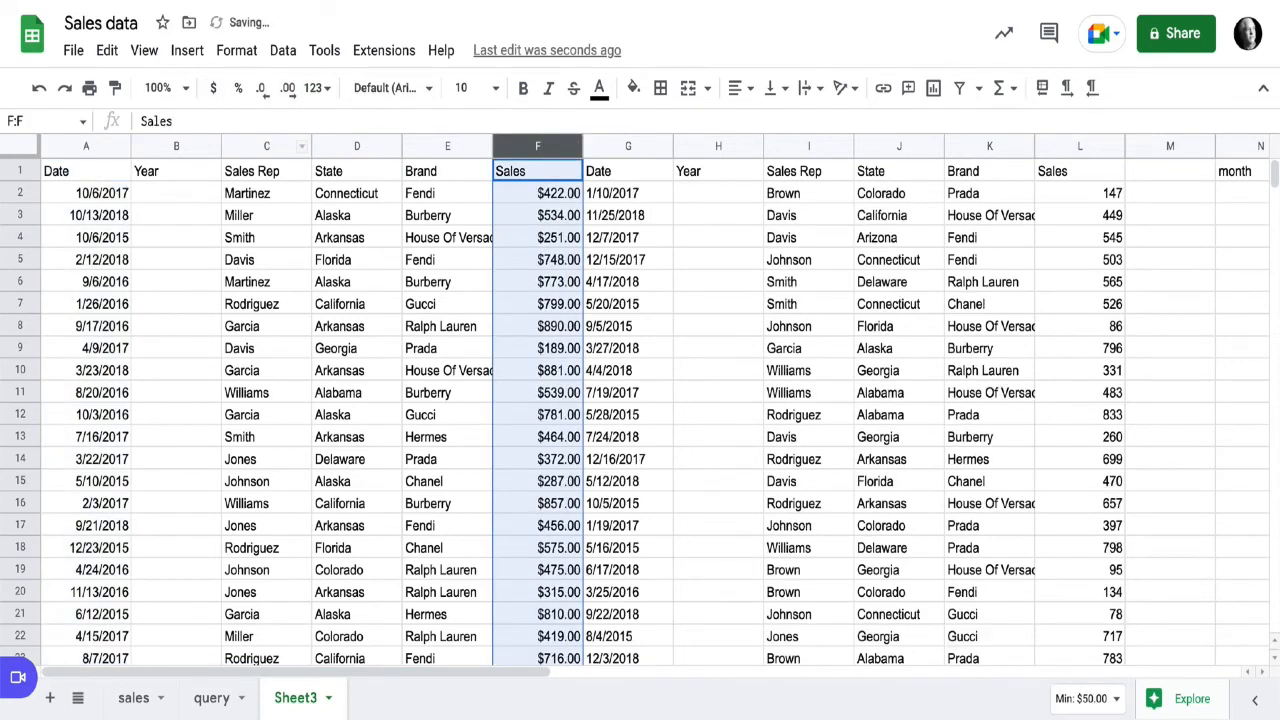
- Enter =YEAR(A2) in B2 and fill the formula down the Year column of the pasted data
left_click(176, 193)
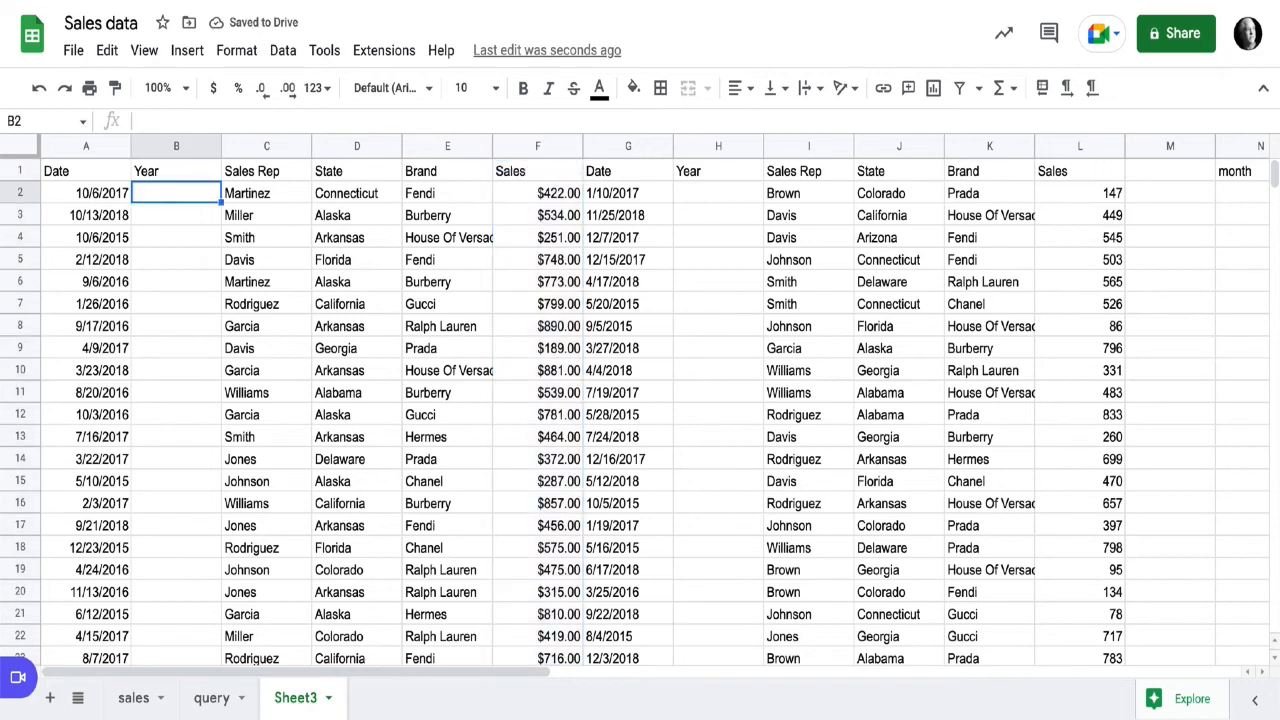
type("=")
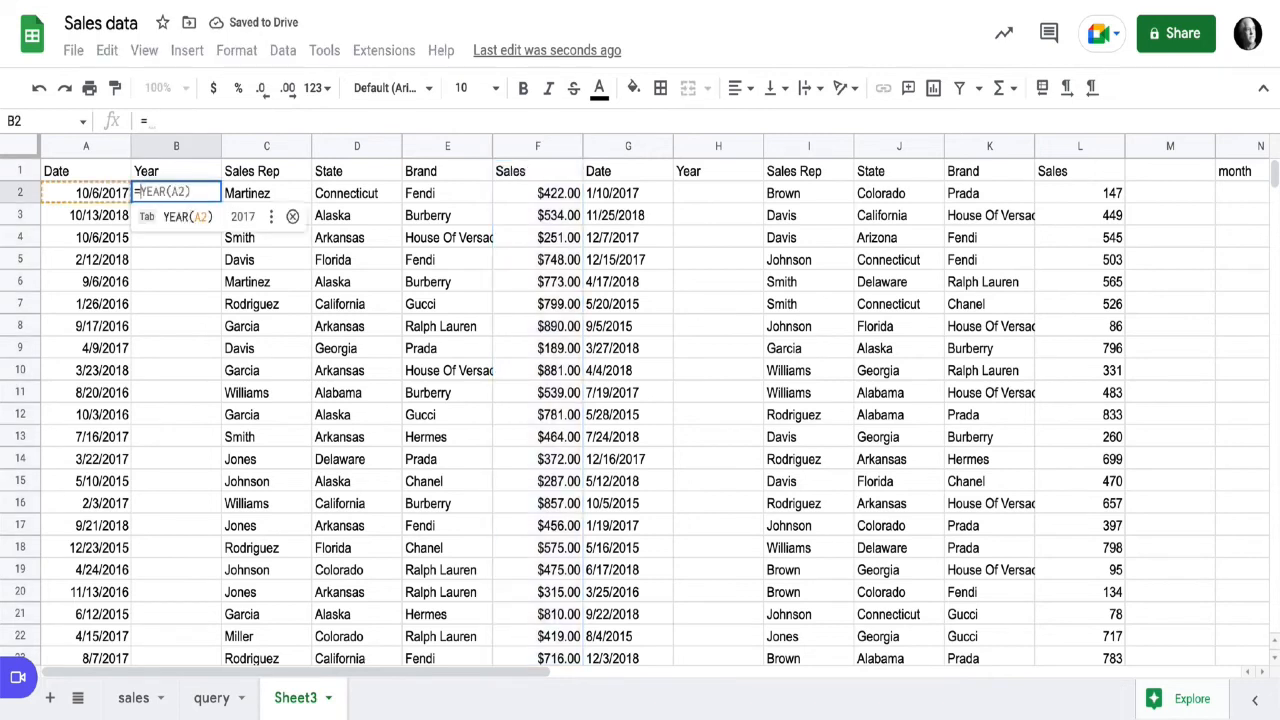
type("ye")
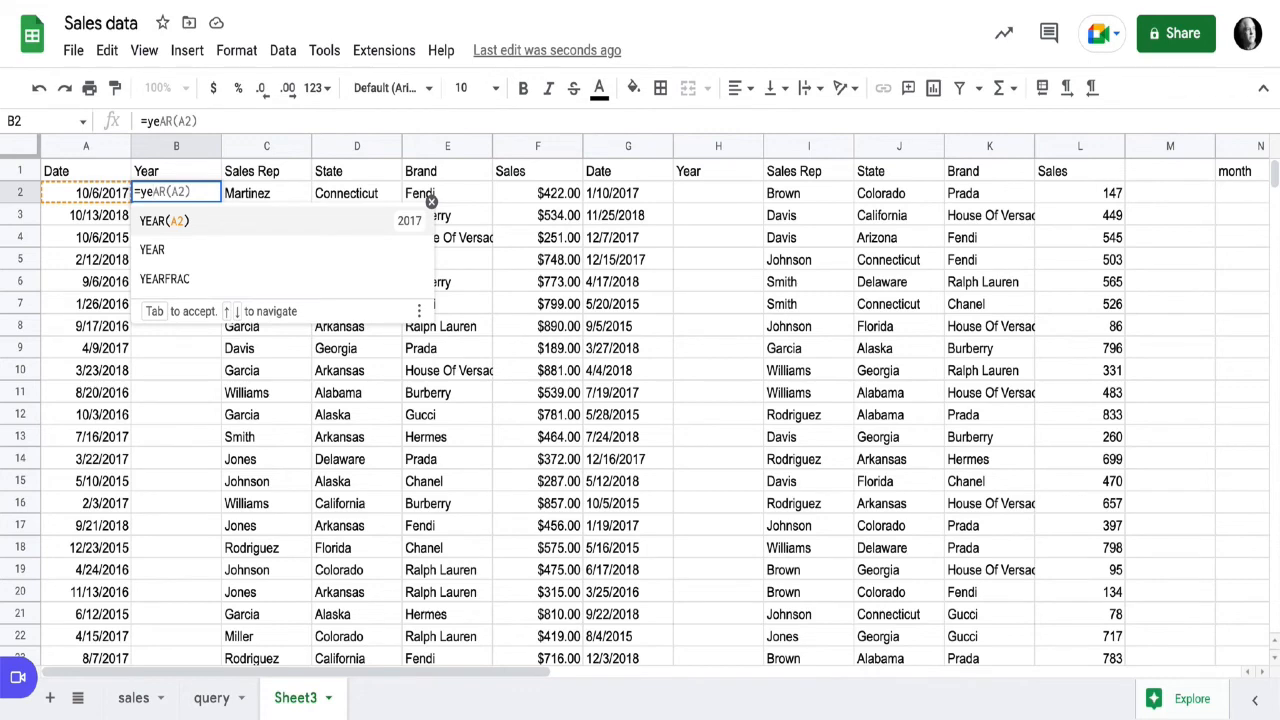
key("Tab")
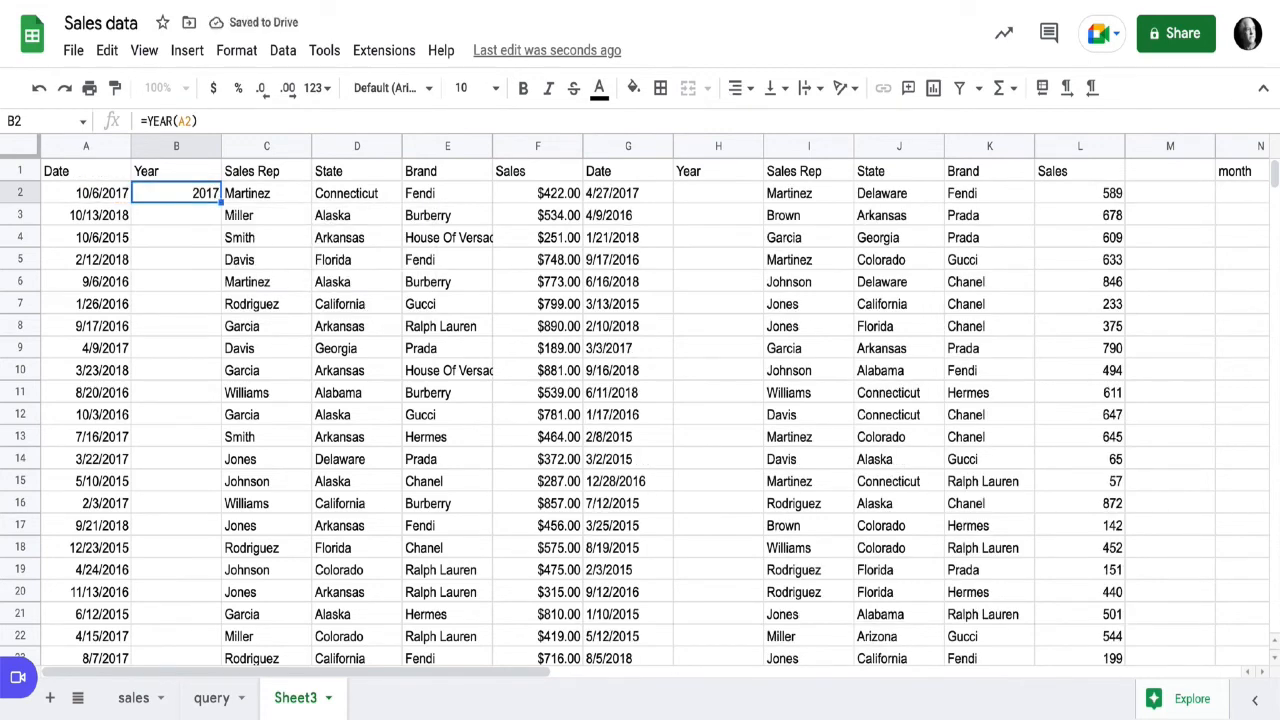
double_click(221, 202)
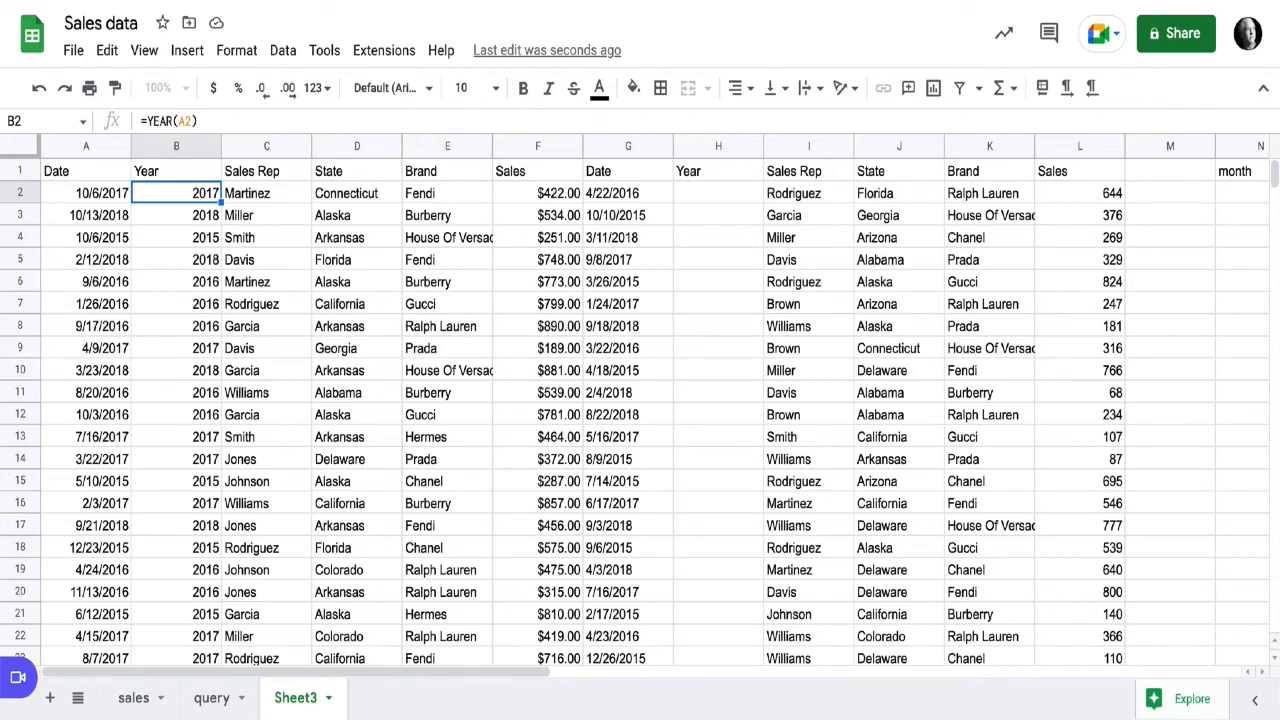
- Insert one empty column before the second Date column, between the pasted values and the generated data
left_click(664, 147)
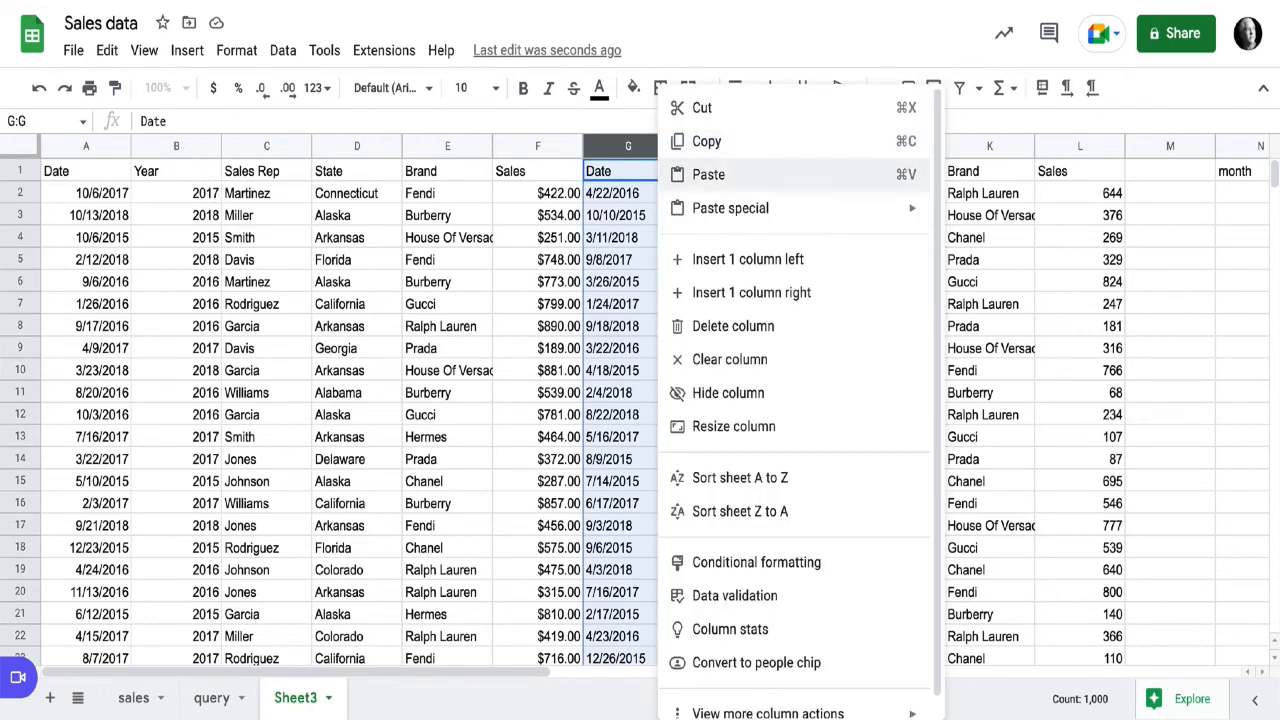
left_click(748, 259)
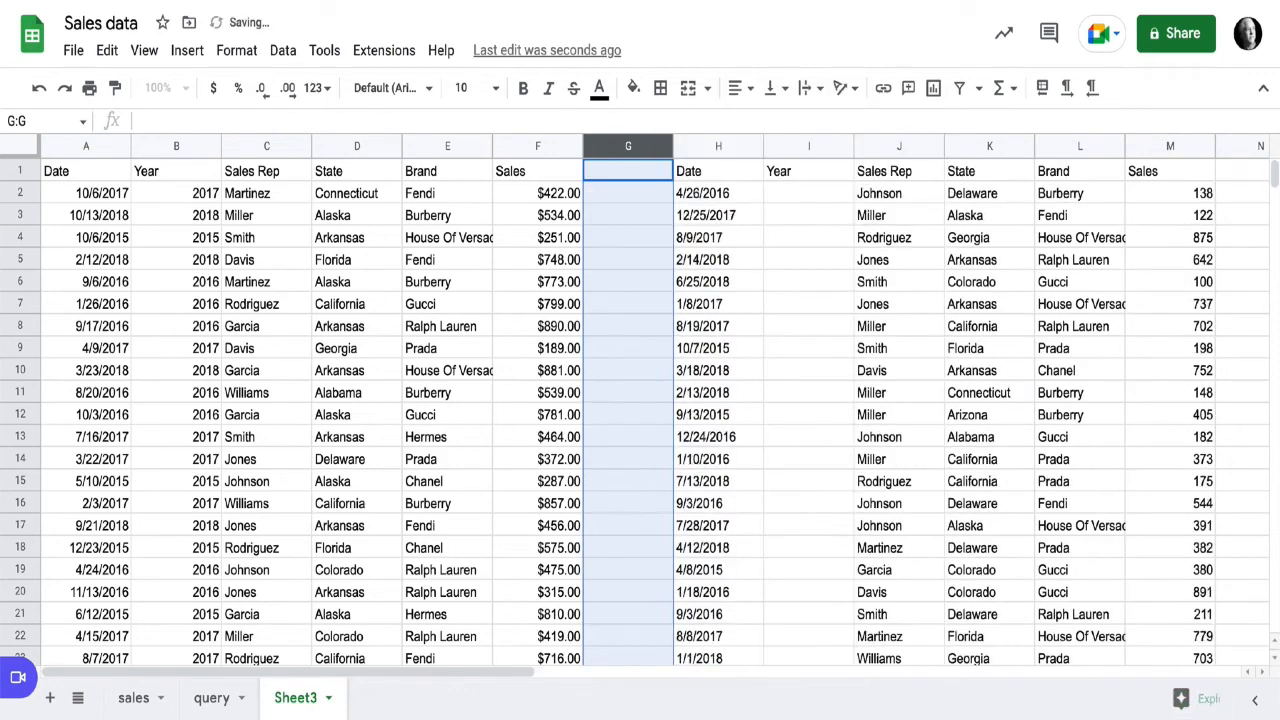
scroll(640, 400, "right", 3)
scroll(640, 400, "right", 1)
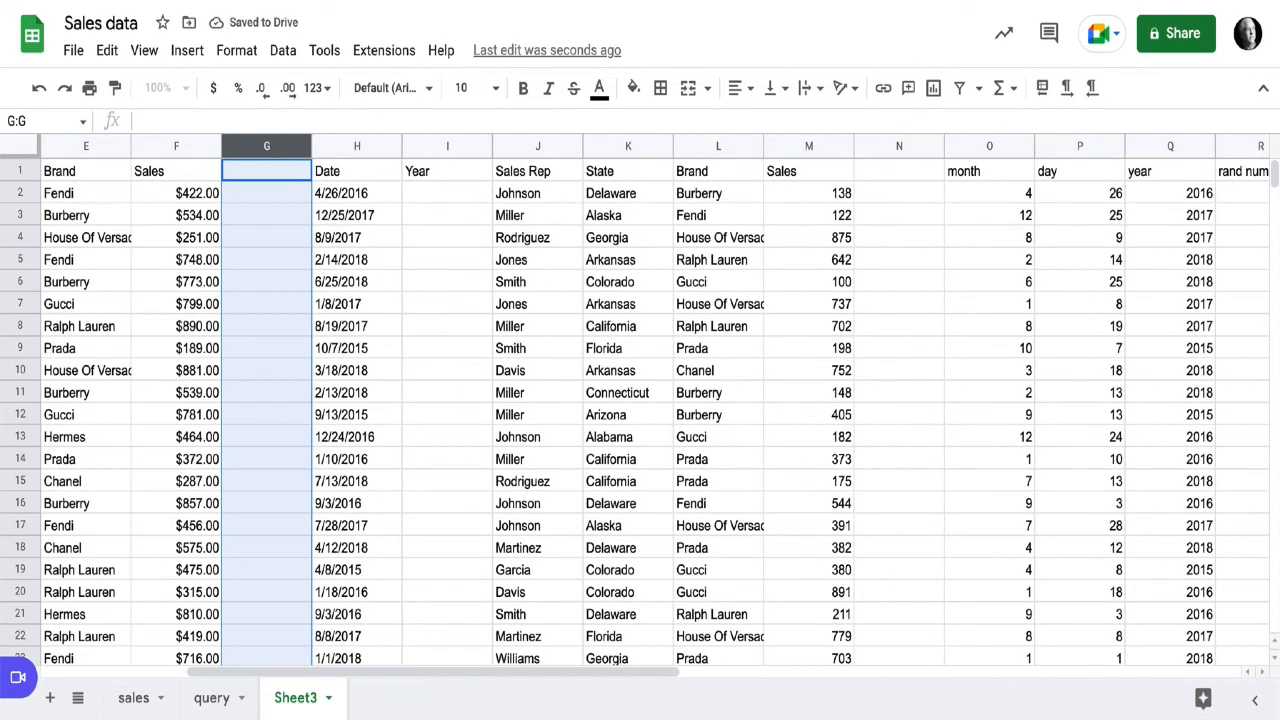
- Enter =RIGHT(H2,4) in I2 and fill the formula down the Year column of the generated data
scroll(640, 400, "left", 2)
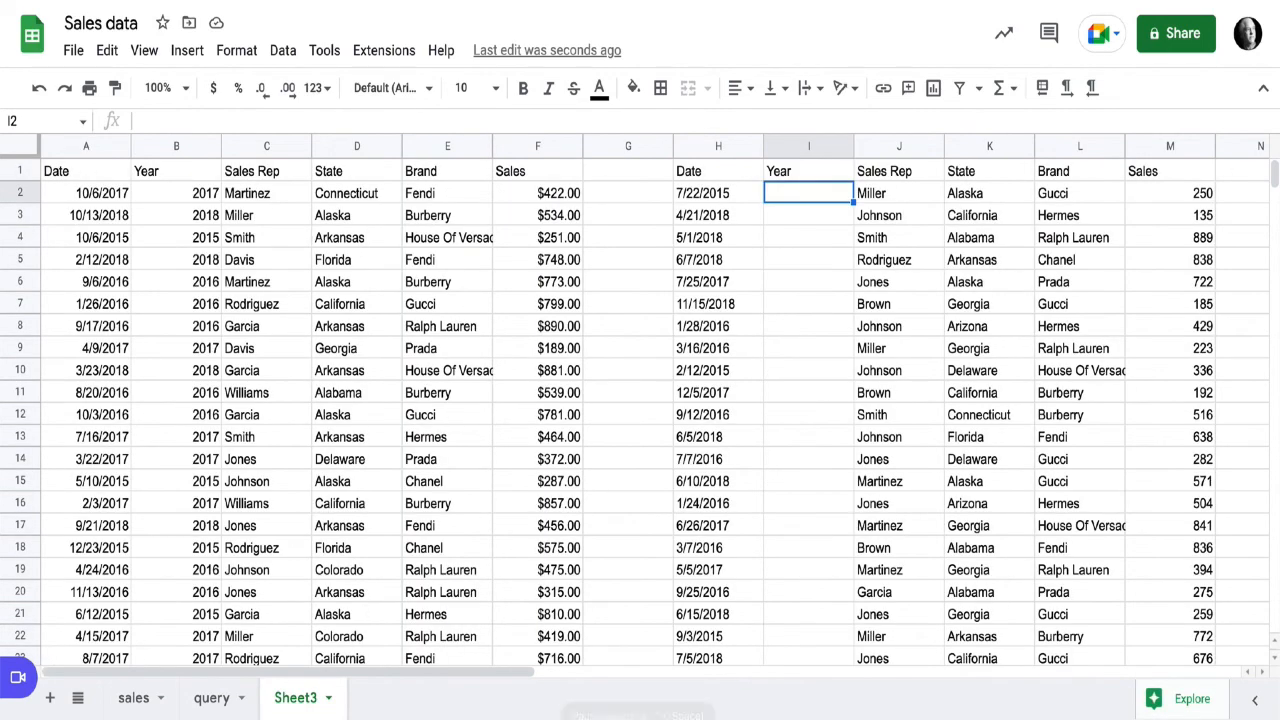
type("=lef")
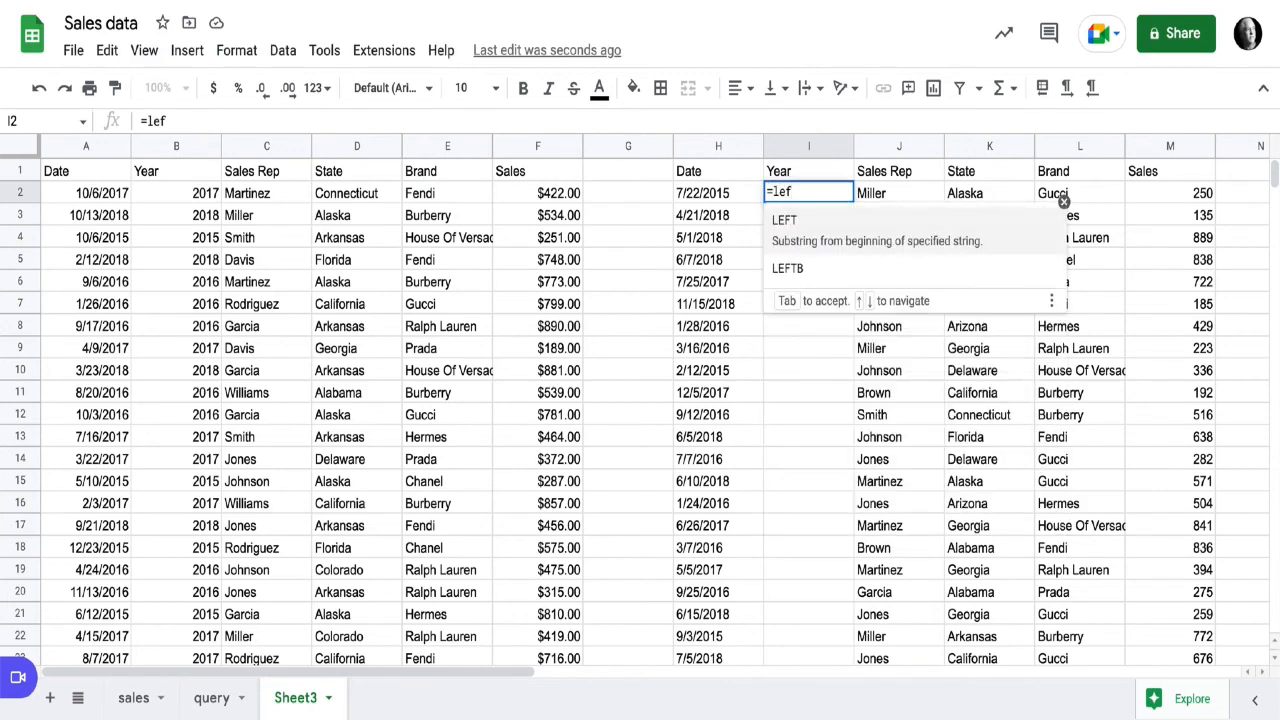
key("Tab")
type("H2")
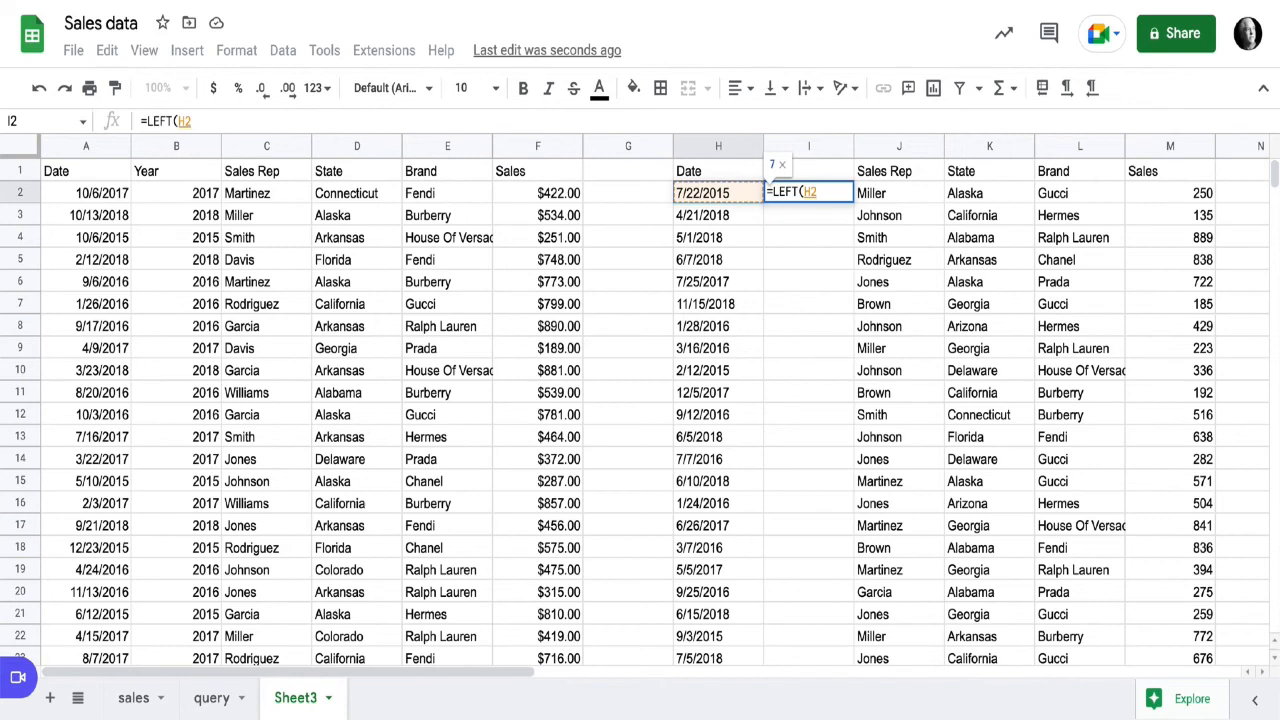
left_click_drag(799, 192, 773, 192)
type("right")
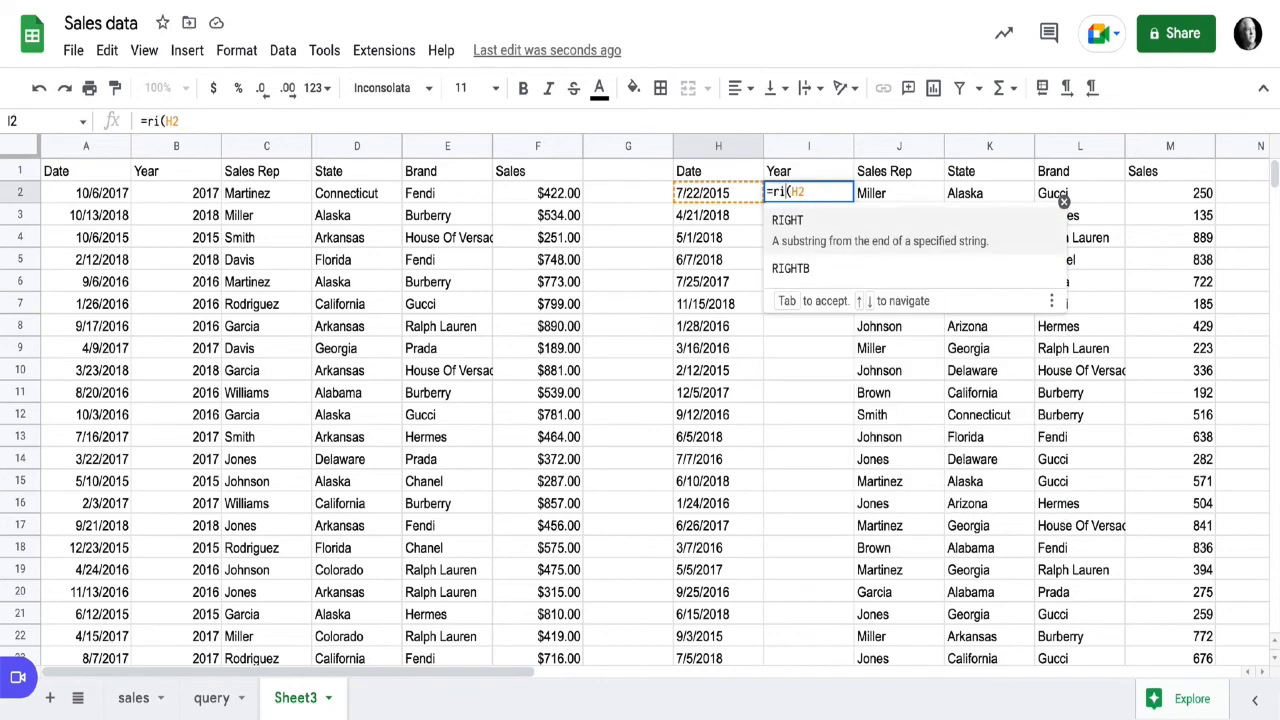
key("Tab")
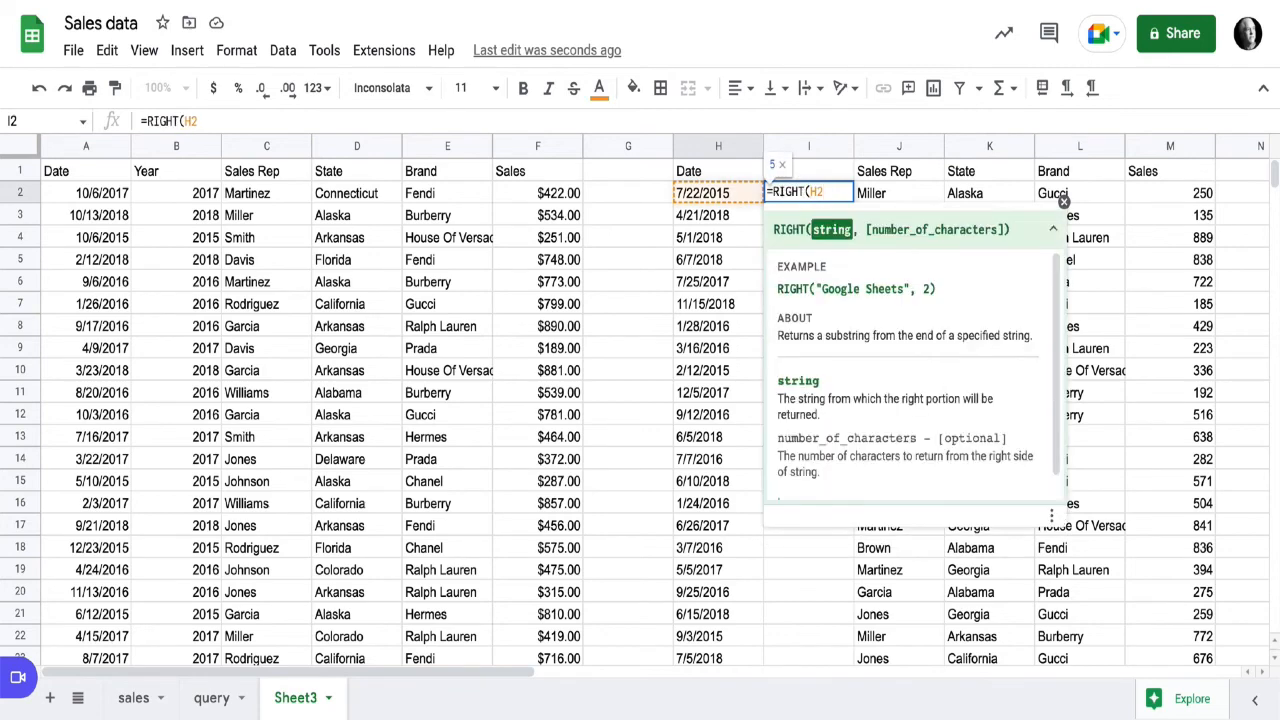
type(",4")
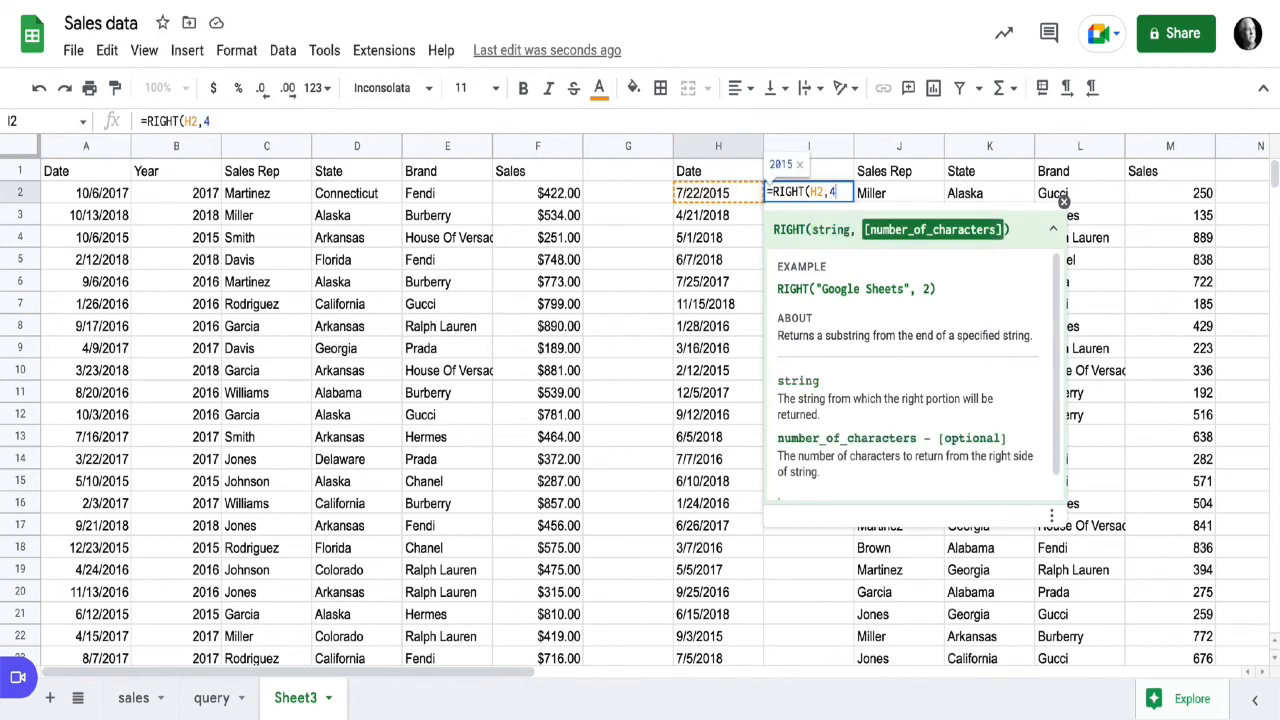
key("Return")
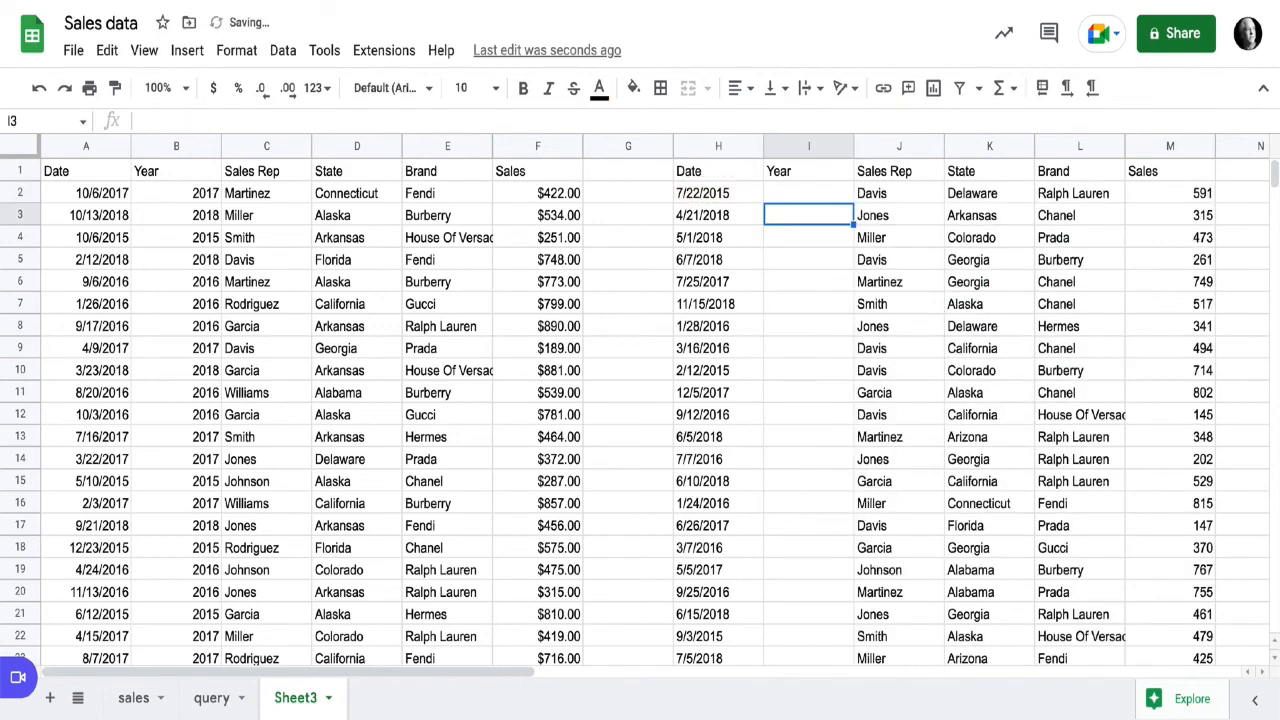
left_click(809, 193)
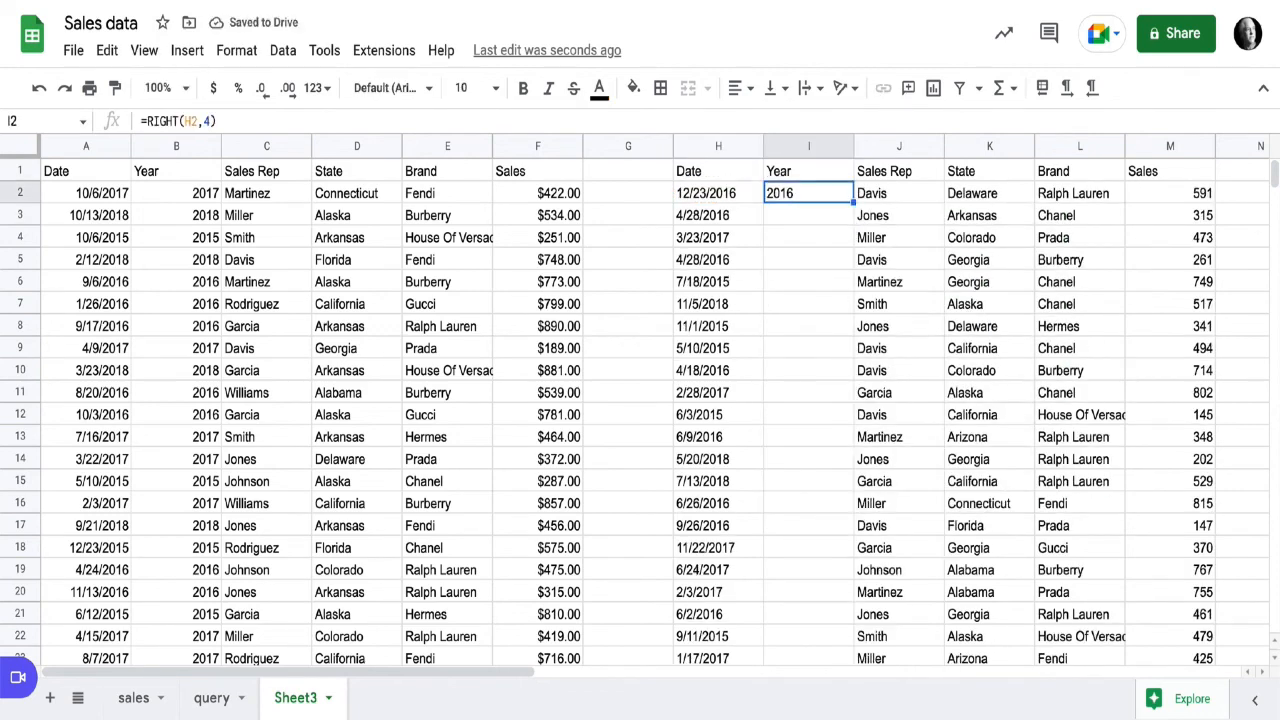
double_click(853, 203)
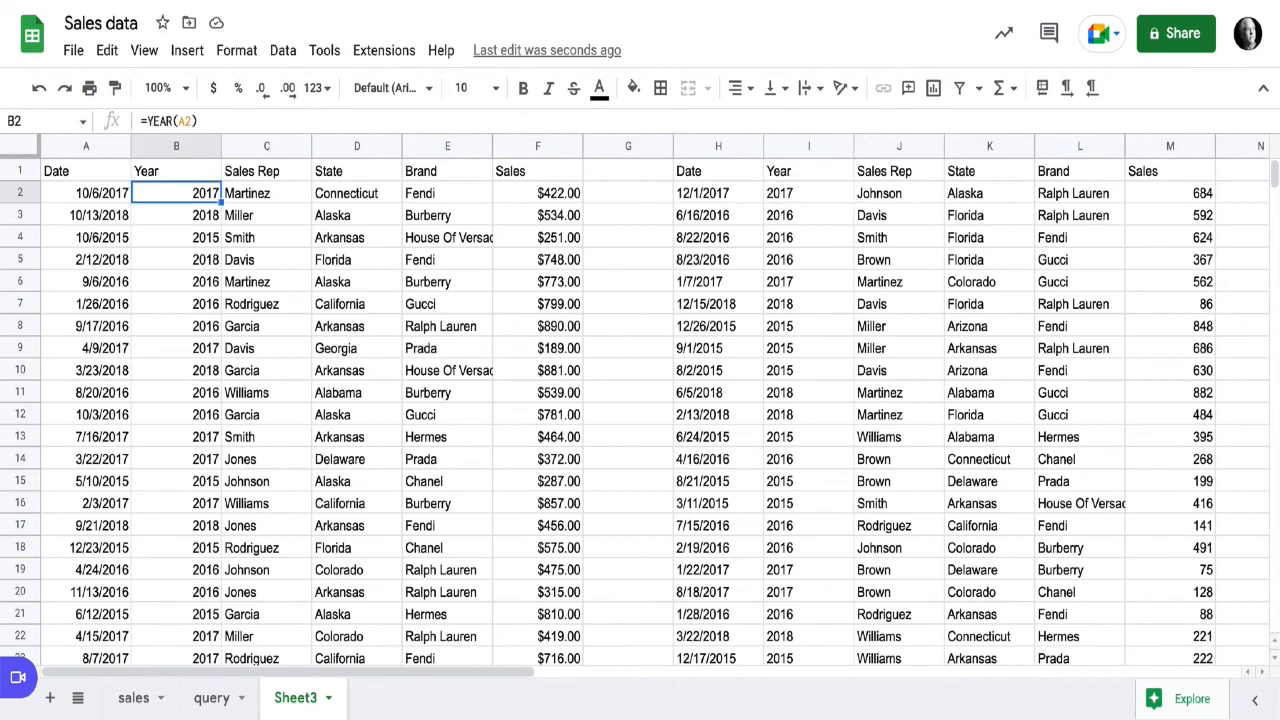
- Convert the year formulas in column B to fixed values by copying the column and pasting values only over it
left_click(176, 146)
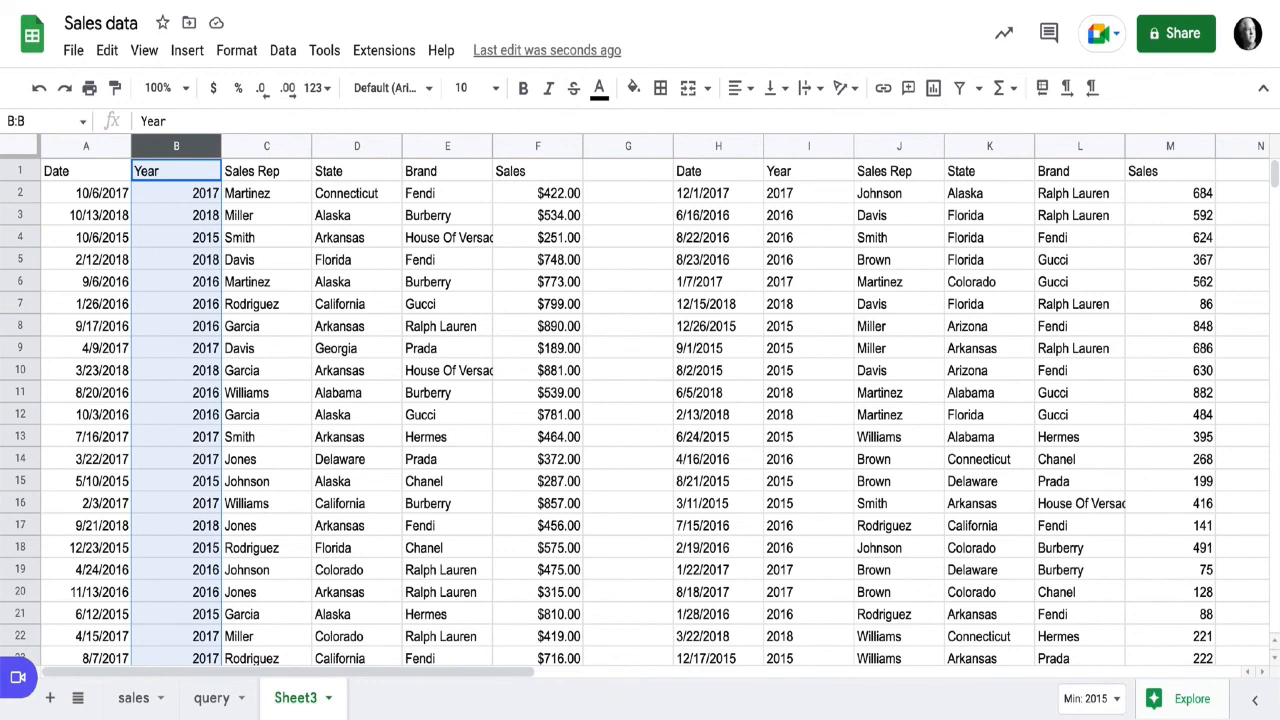
key("ctrl+c")
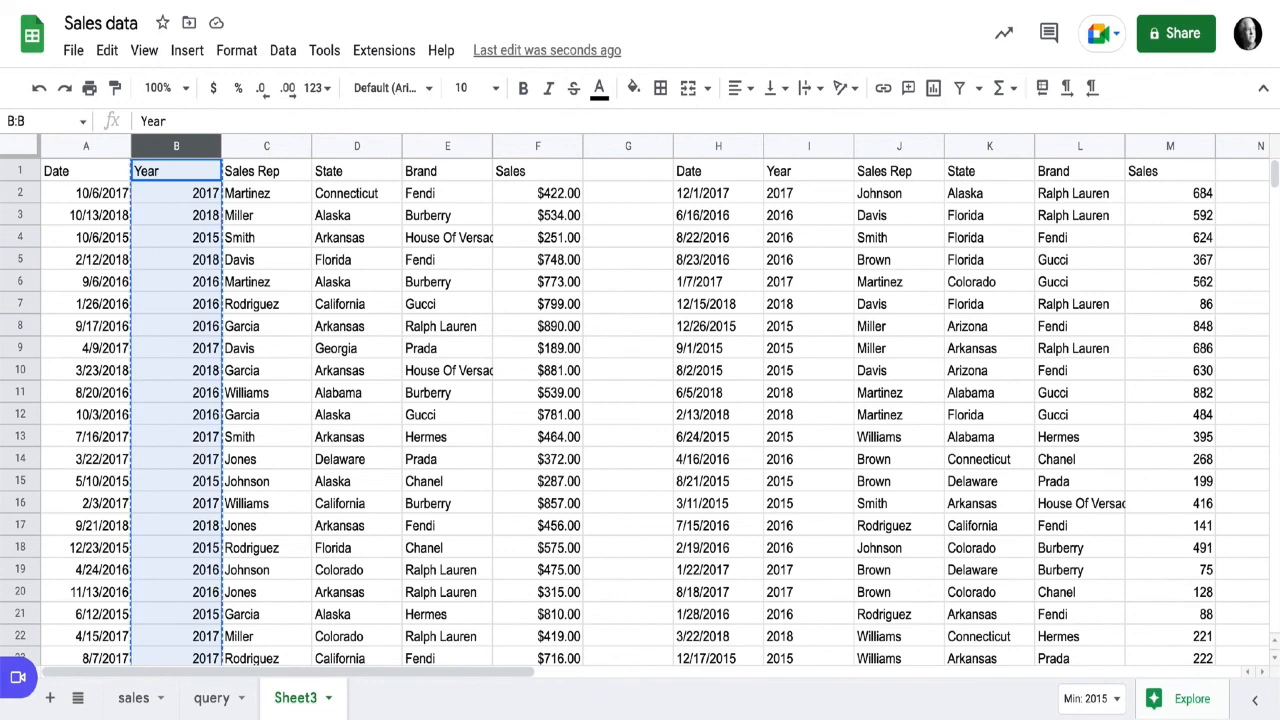
key("ctrl+shift+v")
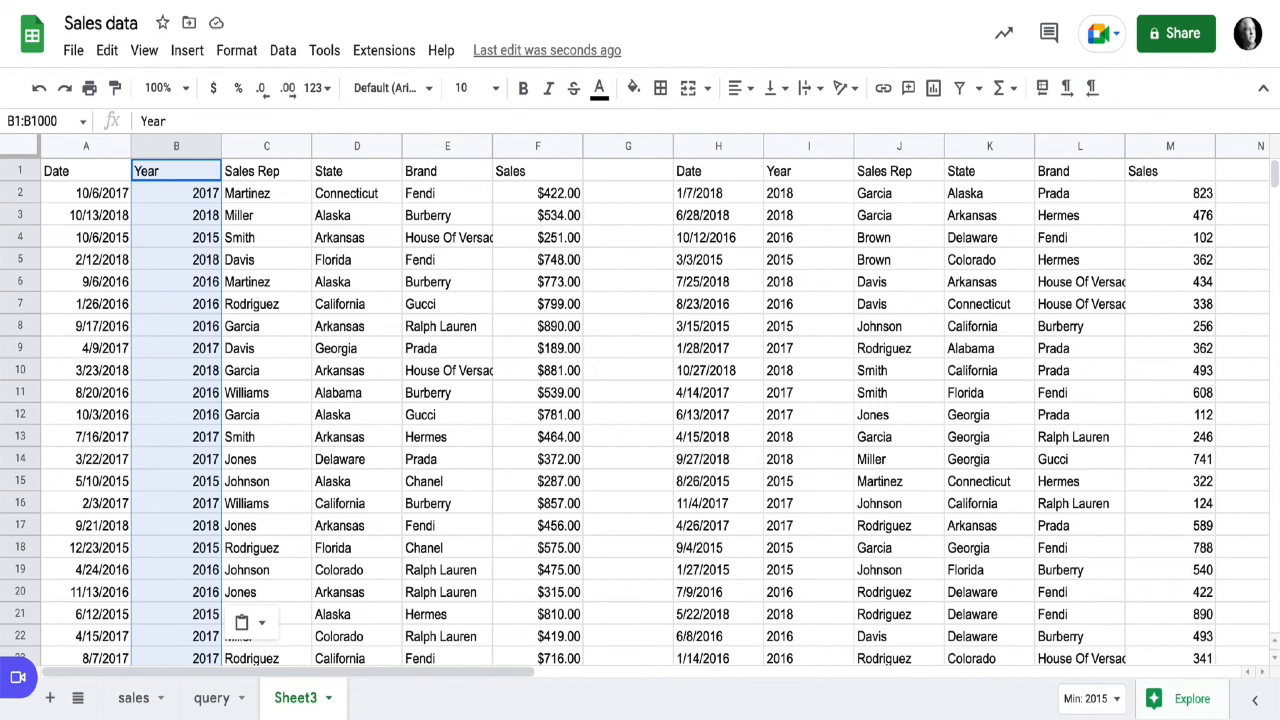
- Copy the generated data in columns H:M and paste it as values only starting at A1
left_click_drag(718, 146, 1170, 146)
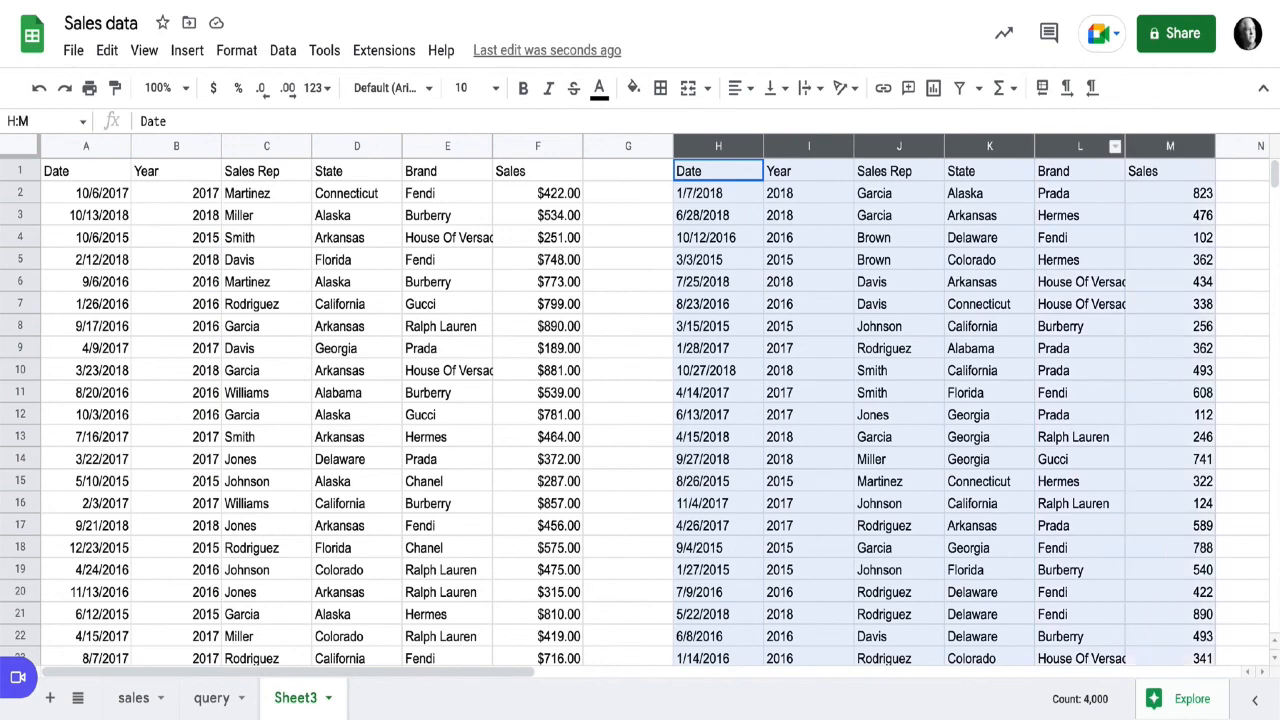
left_click_drag(1080, 146, 1170, 146)
key("ctrl+c")
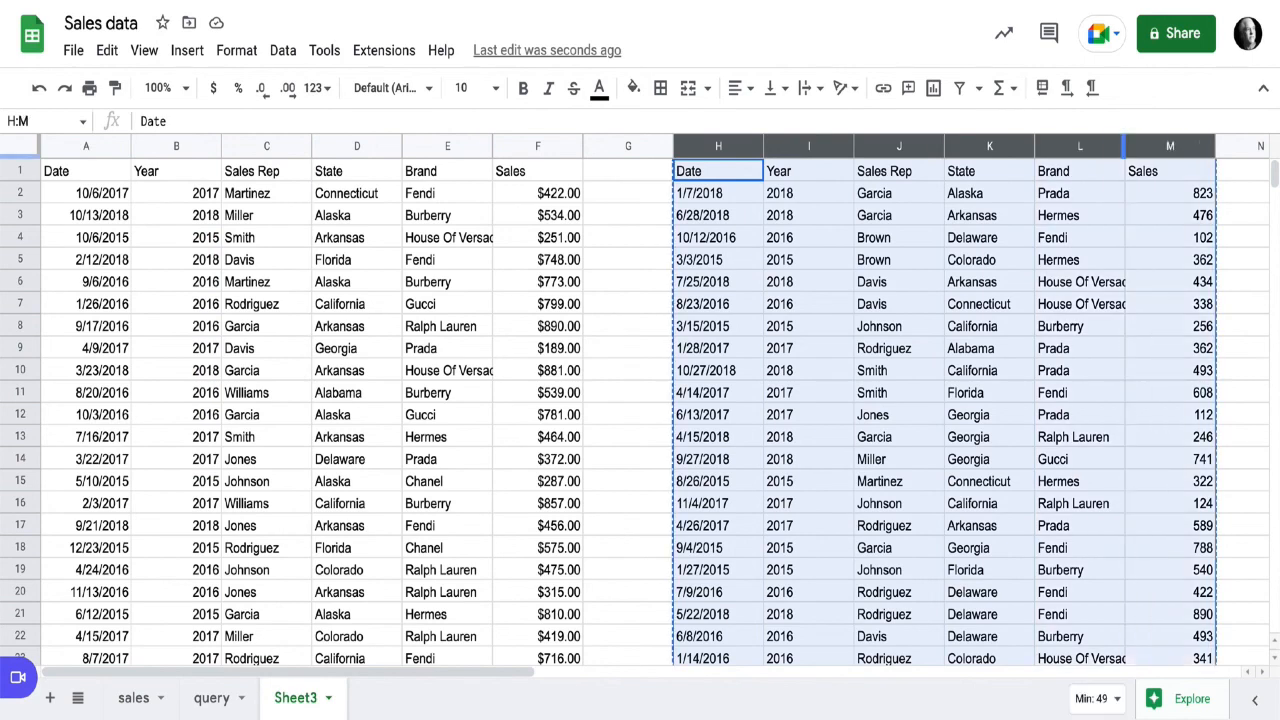
left_click(86, 171)
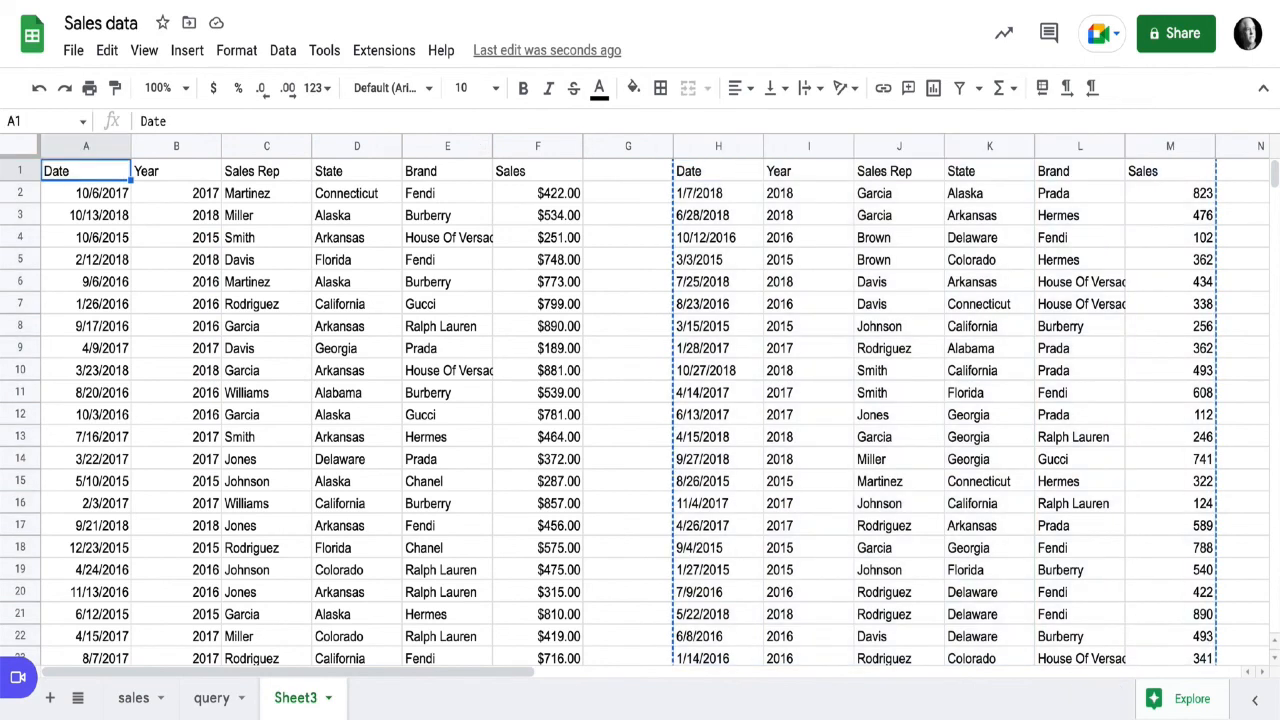
key("ctrl+v")
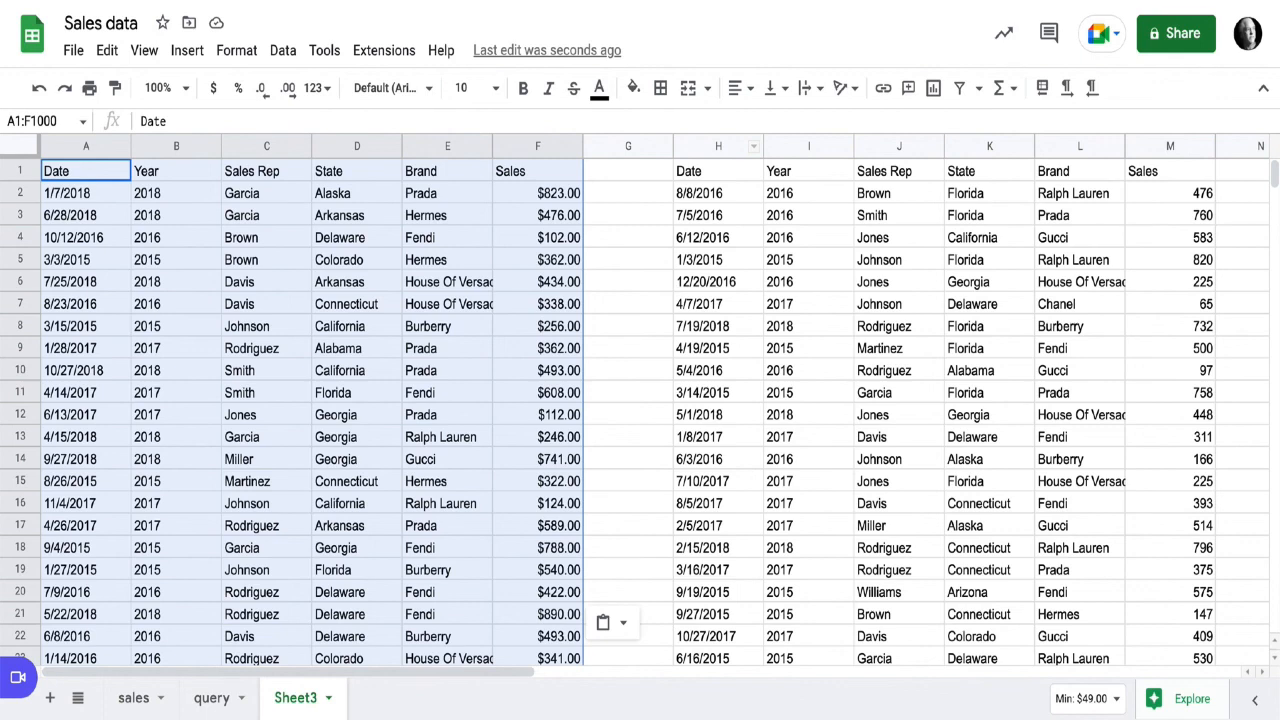
- Replace the data in columns A:F with a fresh values-only copy of the recalculated columns H:M
left_click_drag(718, 146, 1170, 146)
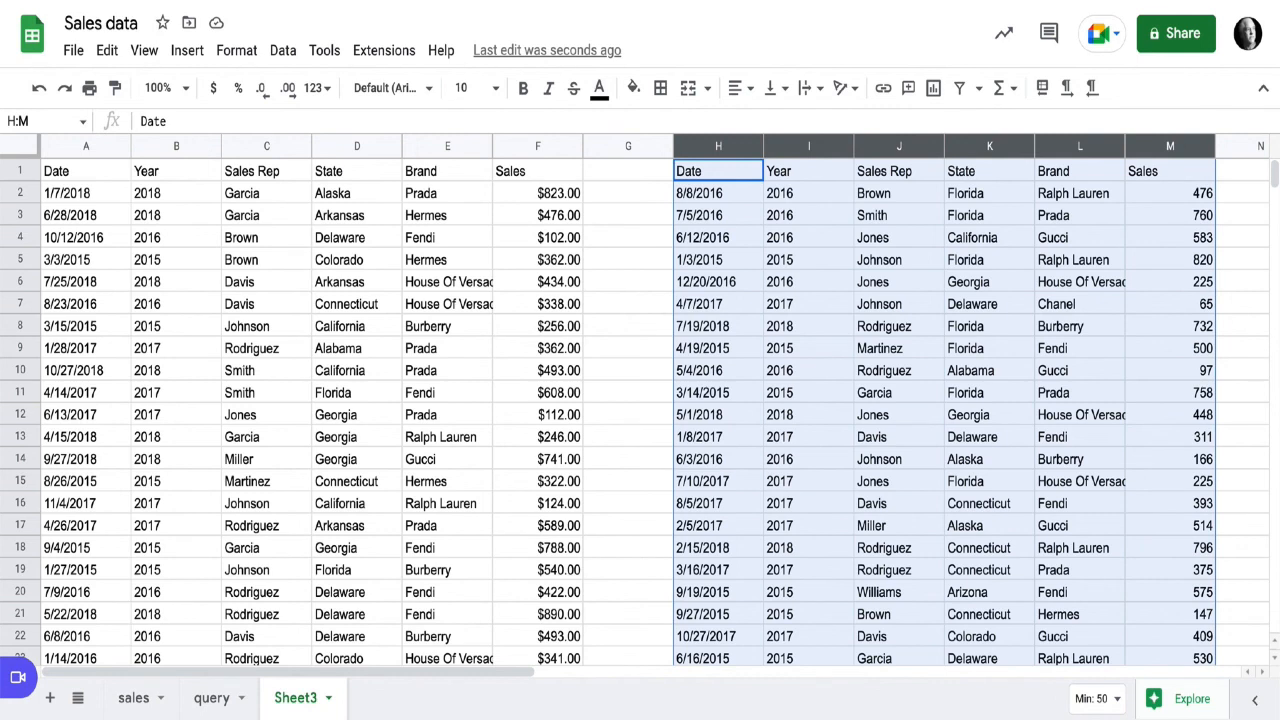
key("ctrl+c")
left_click(86, 171)
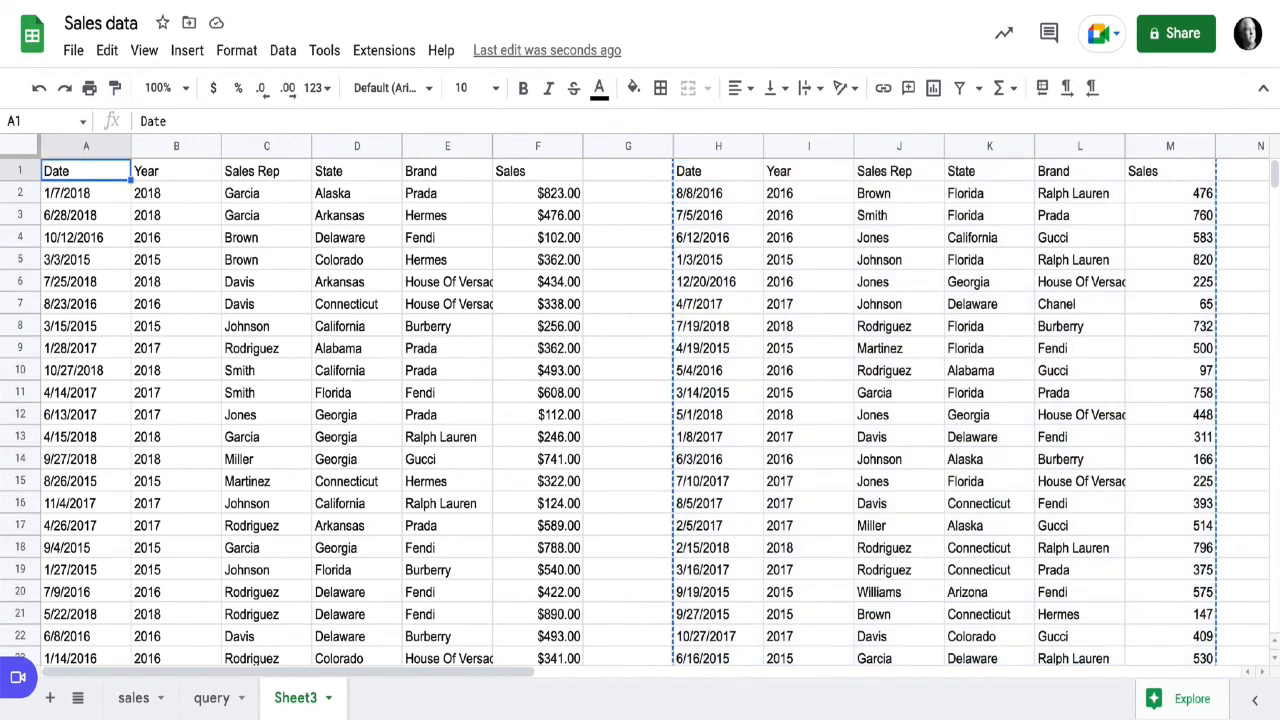
key("ctrl+v")
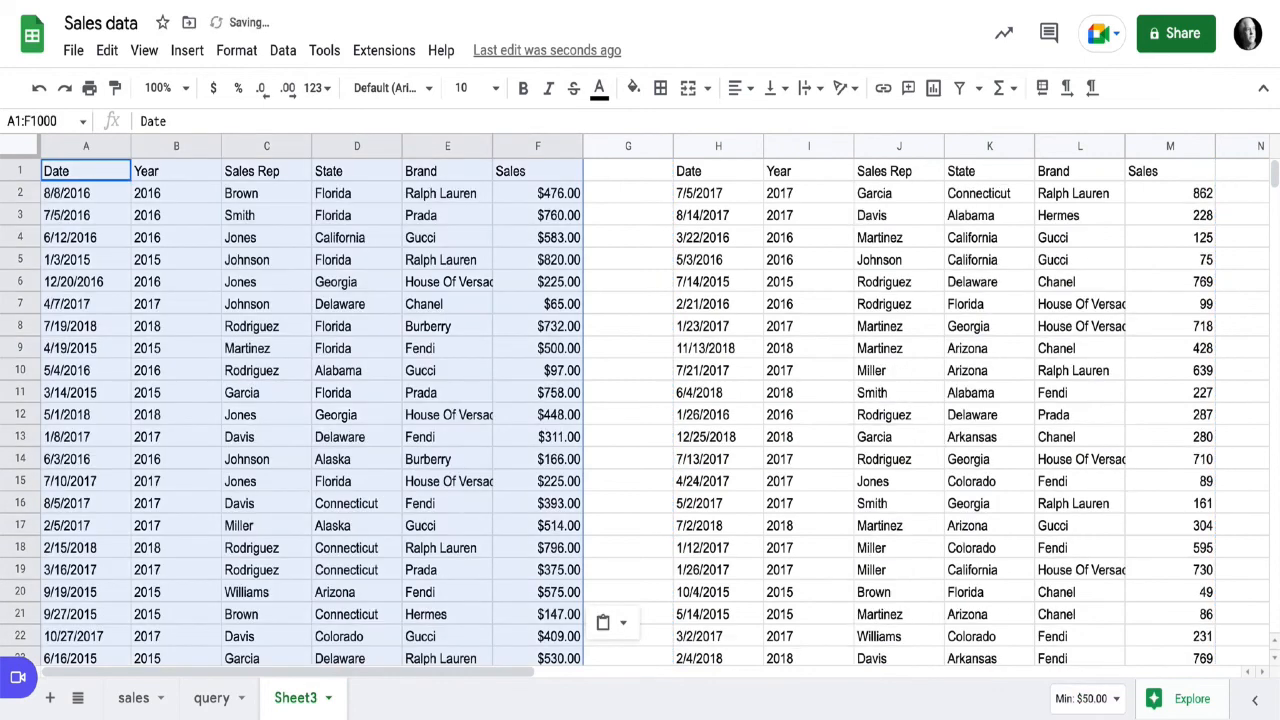